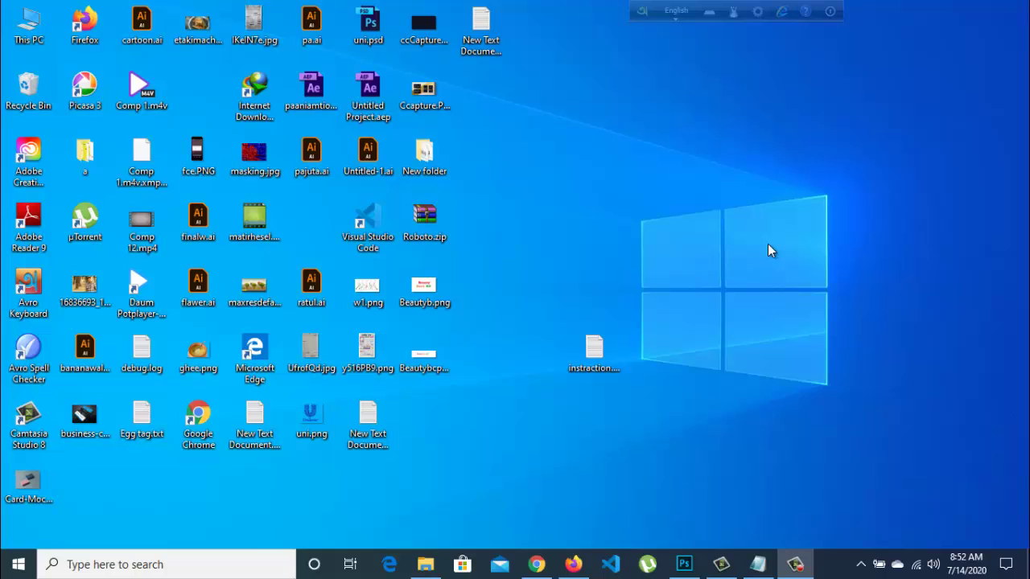
# - Launch Photoshop and set up a new document 'Business card': 3.5 × 2 in, 300 ppi, CMYK
pyautogui.click(684, 564)
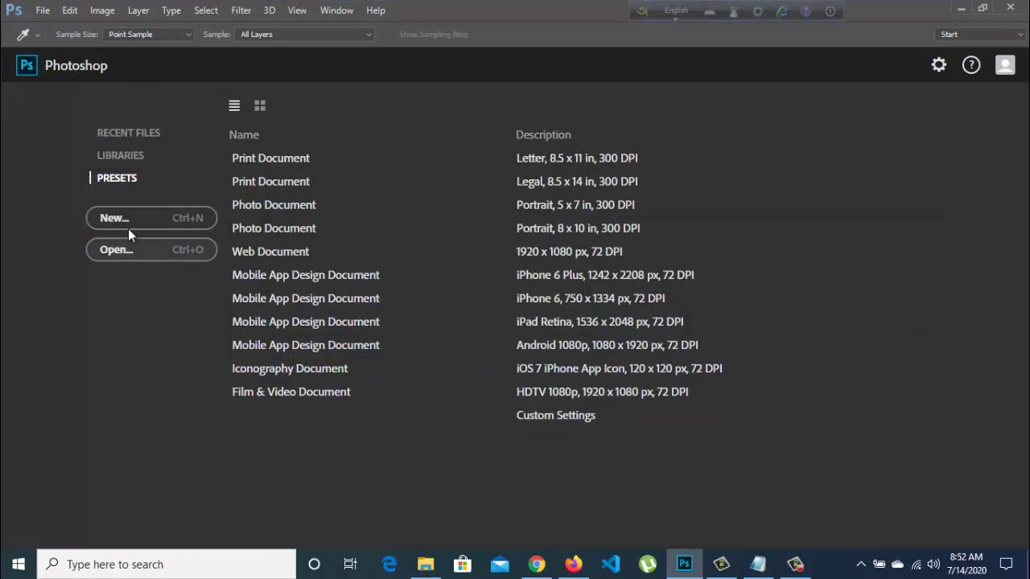
pyautogui.click(126, 220)
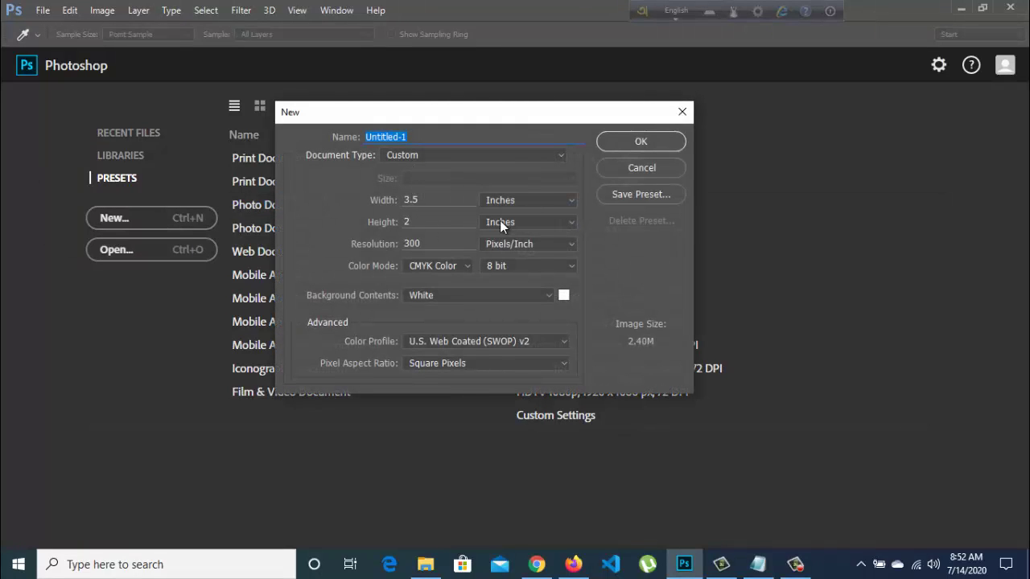
pyautogui.write('Business card')
# - Create the Business card document and zoom out to see the whole canvas
pyautogui.click(649, 139)
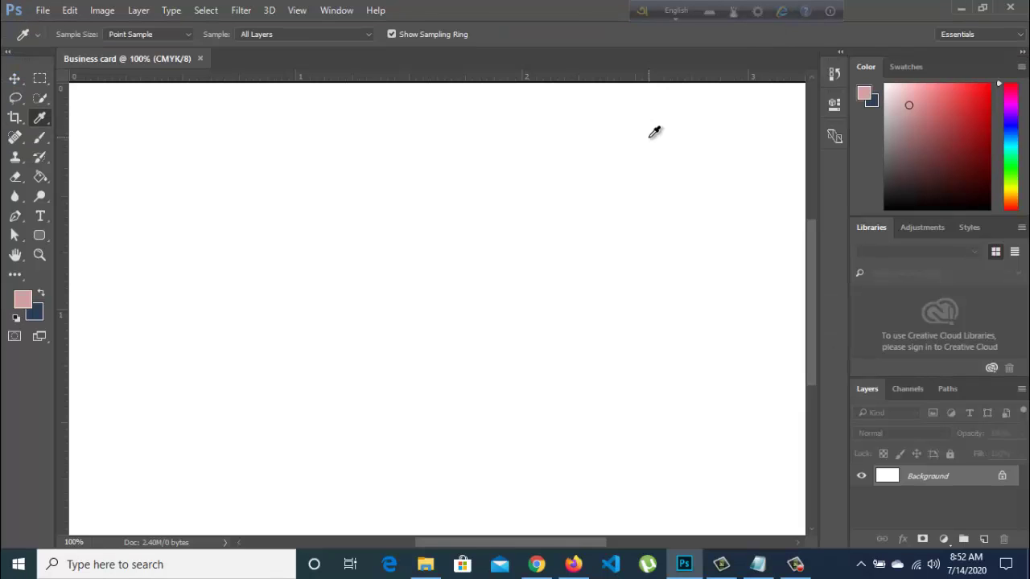
pyautogui.scroll(-1, 394, 299)
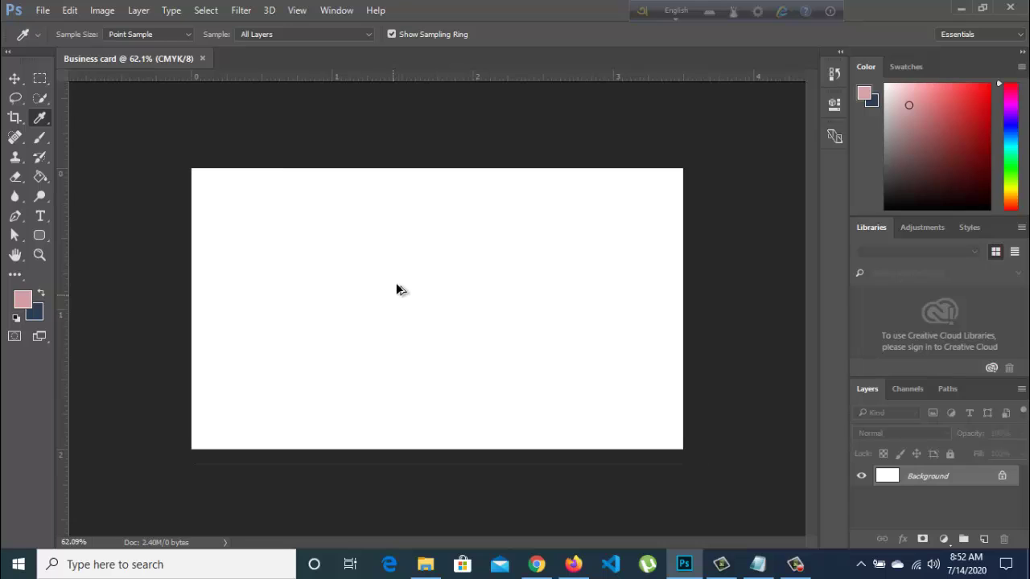
pyautogui.scroll(-1, 370, 255)
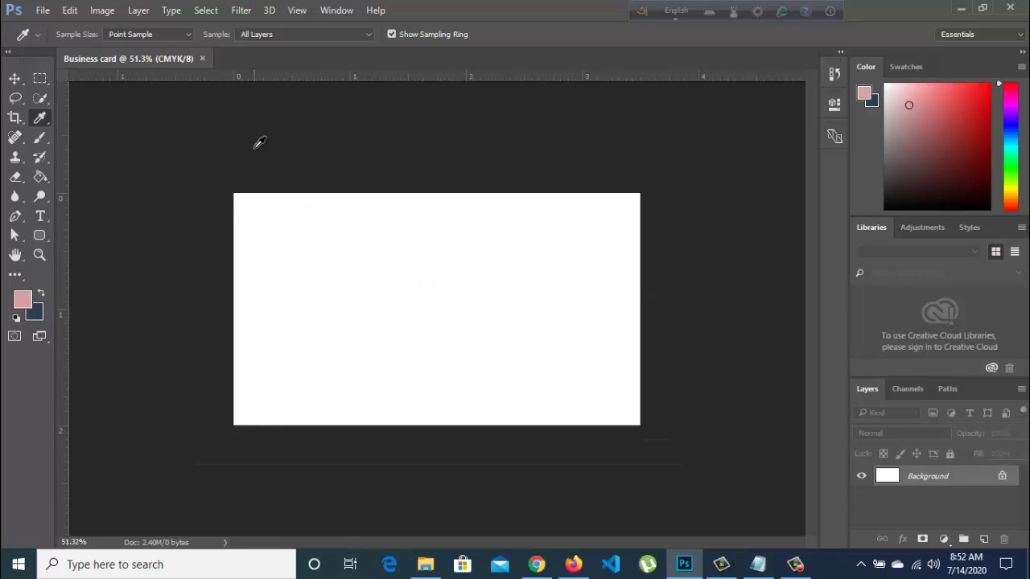
# - Place guides along the top, bottom, left and right edges of the canvas
pyautogui.click(14, 78)
pyautogui.moveTo(394, 80)
pyautogui.mouseDown()
pyautogui.moveTo(415, 193)
pyautogui.moveTo(400, 424)
pyautogui.mouseUp()
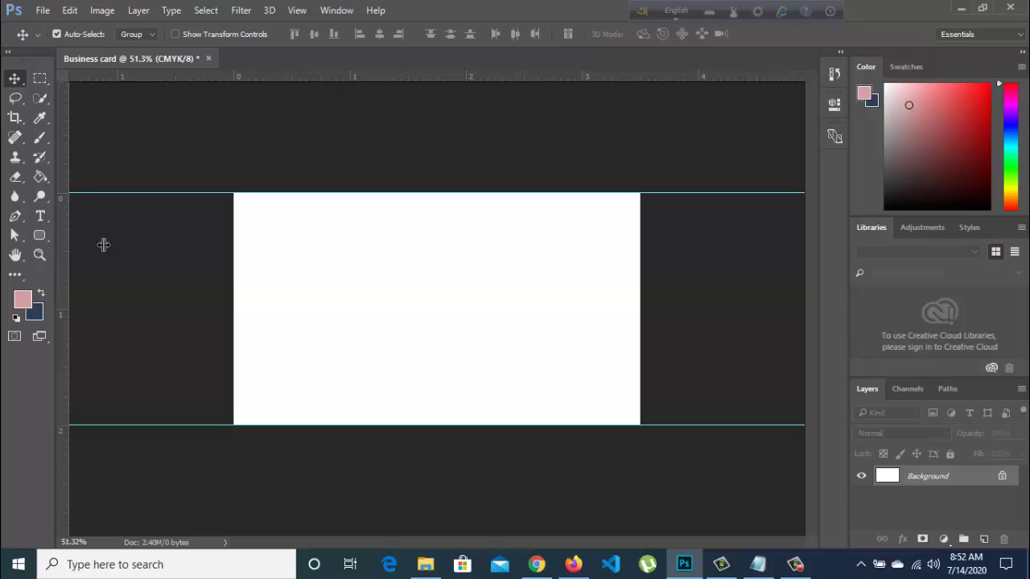
pyautogui.moveTo(103, 245); pyautogui.dragTo(233, 245)
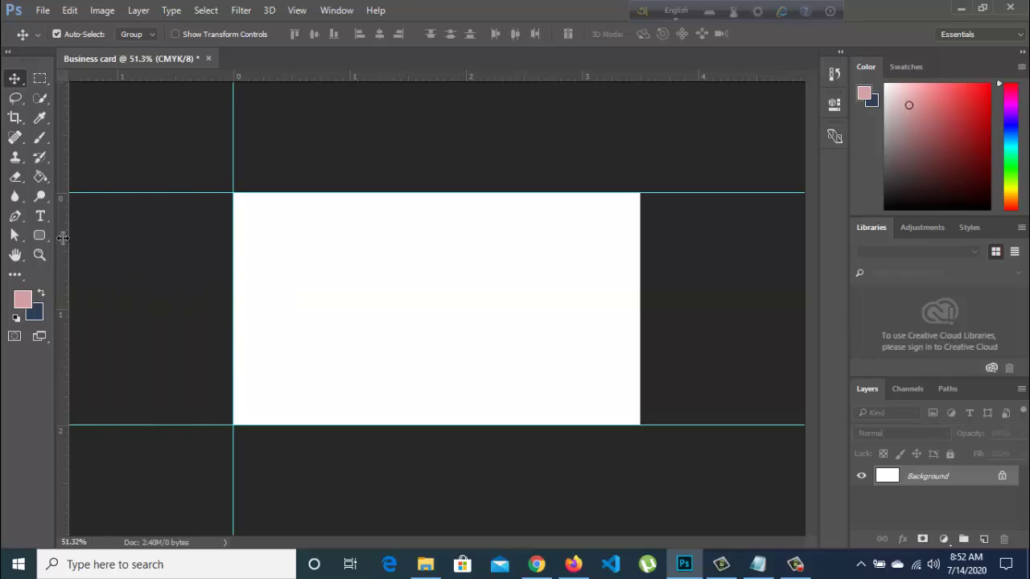
pyautogui.moveTo(62, 237); pyautogui.dragTo(639, 297)
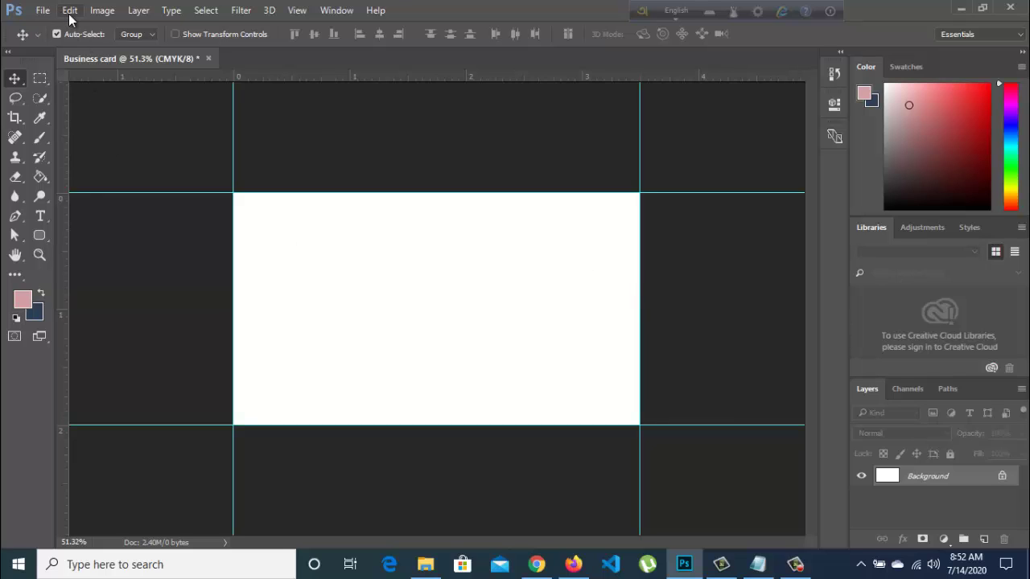
# - Enlarge the canvas by a relative 0.25 inch in width and height for a dark-blue bleed
pyautogui.click(95, 11)
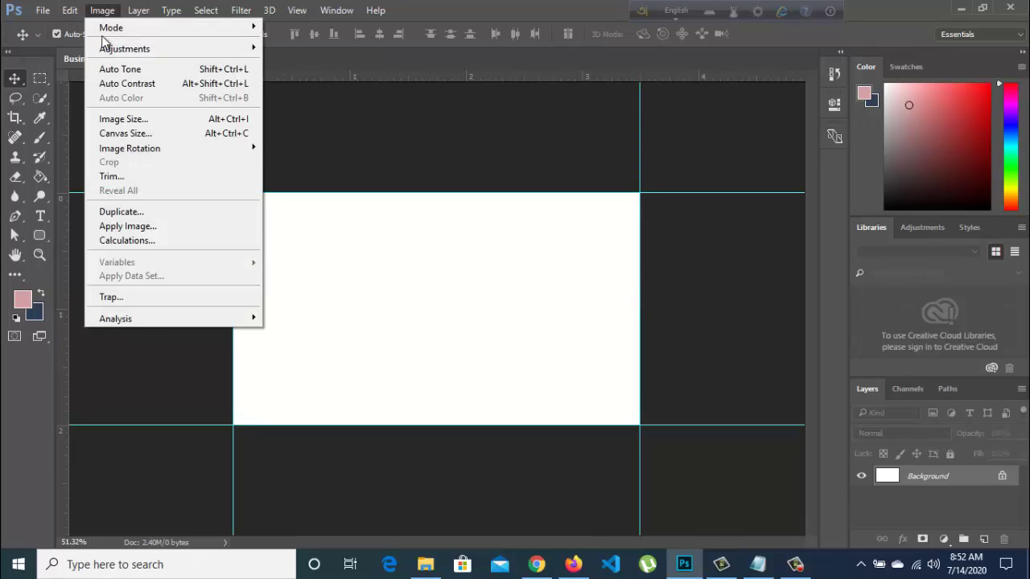
pyautogui.click(109, 132)
pyautogui.write('0.25')
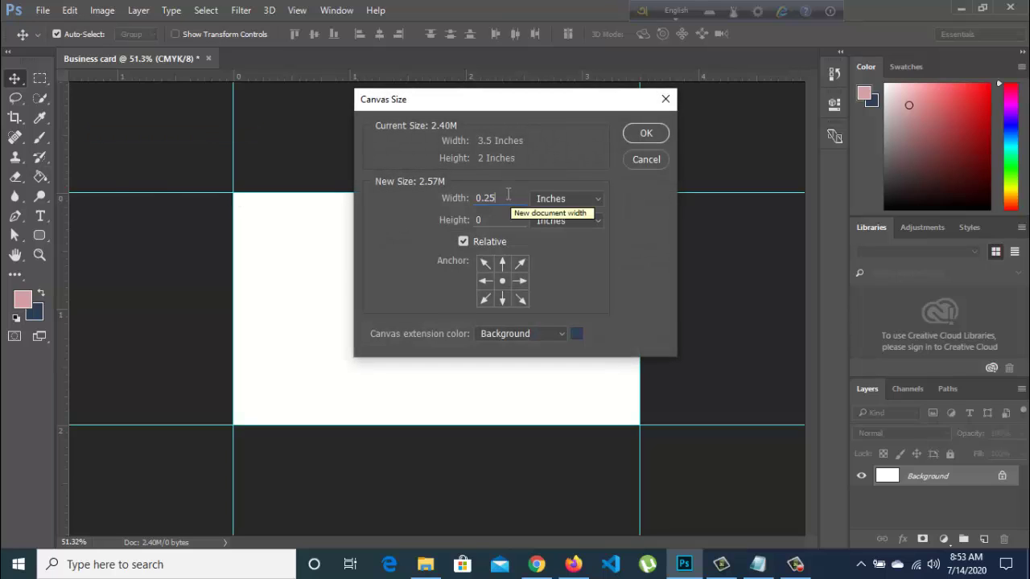
pyautogui.click(504, 224)
pyautogui.write('.25')
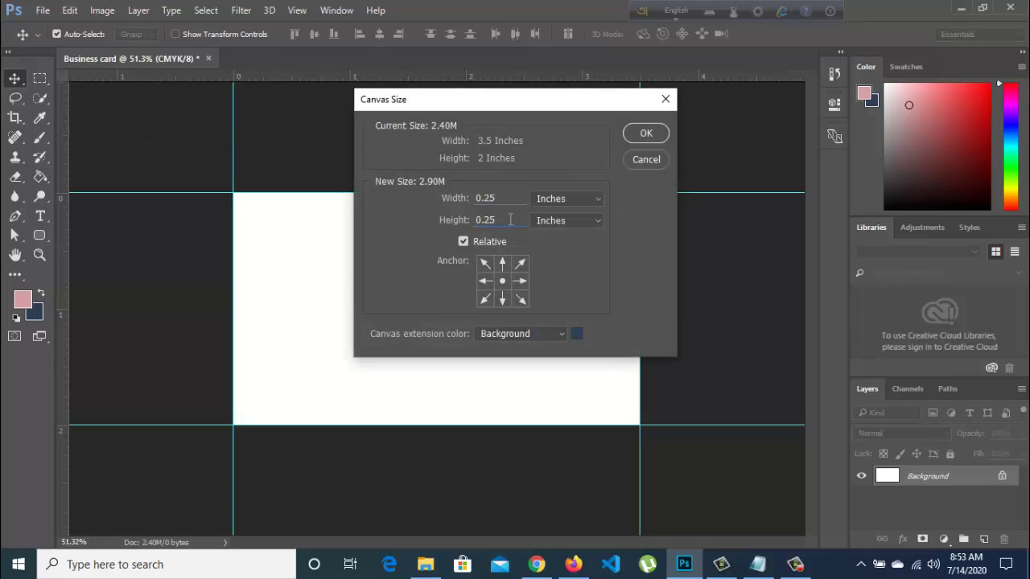
pyautogui.click(656, 132)
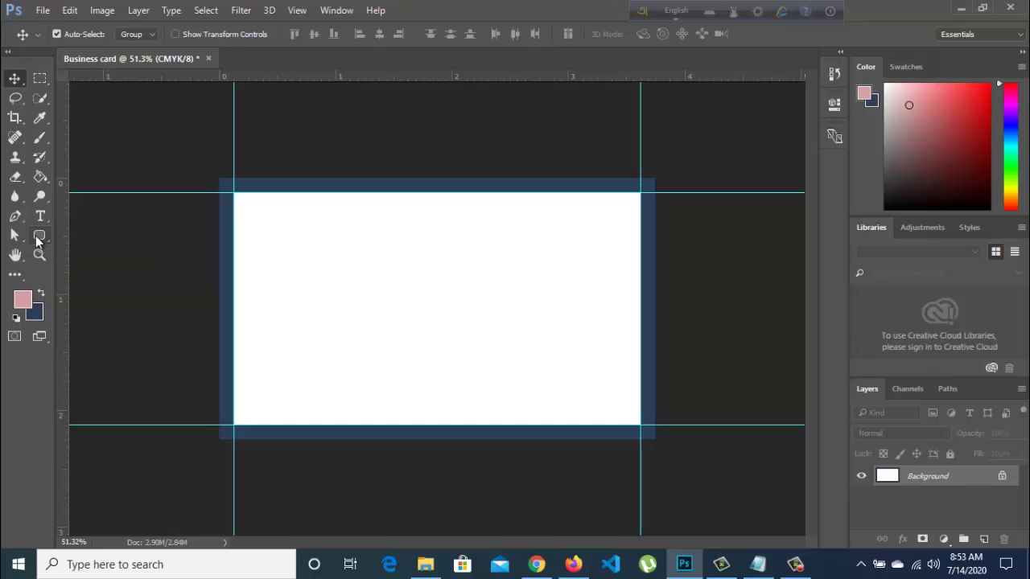
pyautogui.click(38, 236)
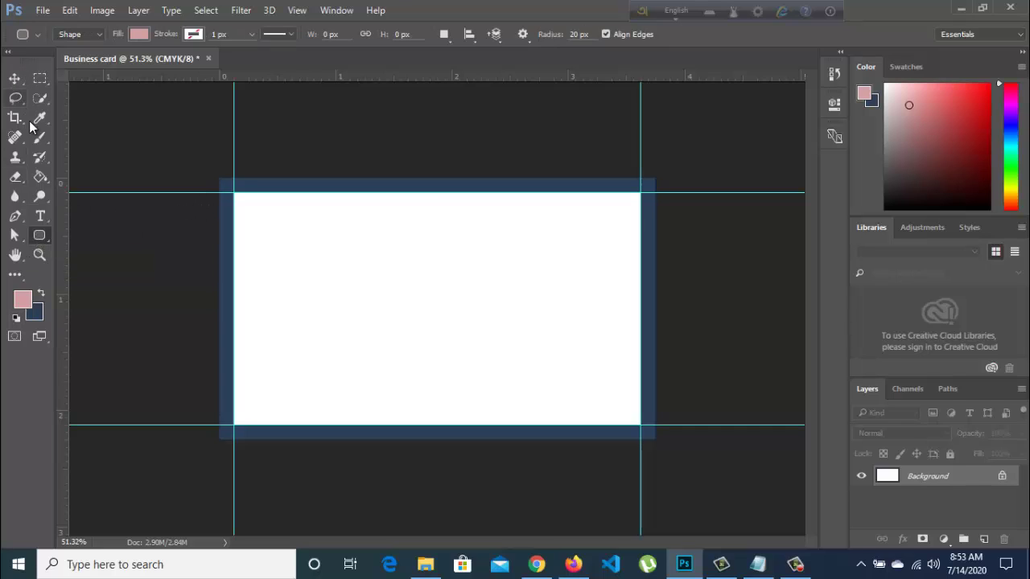
# - Add guides along the top, left, right and bottom outer edges of the bleed border
pyautogui.press('v')
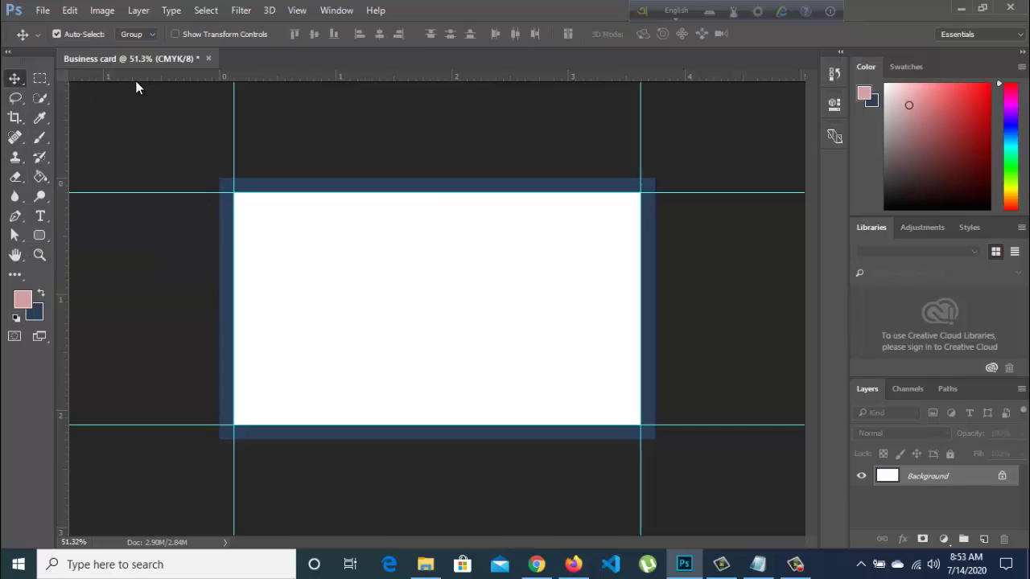
pyautogui.moveTo(135, 81); pyautogui.dragTo(137, 177)
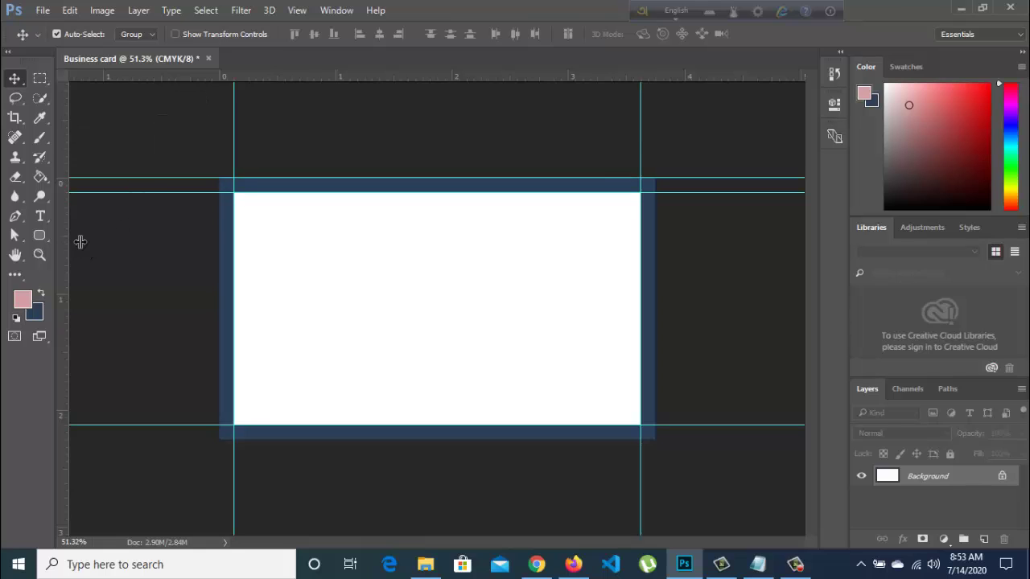
pyautogui.moveTo(80, 242); pyautogui.dragTo(218, 250)
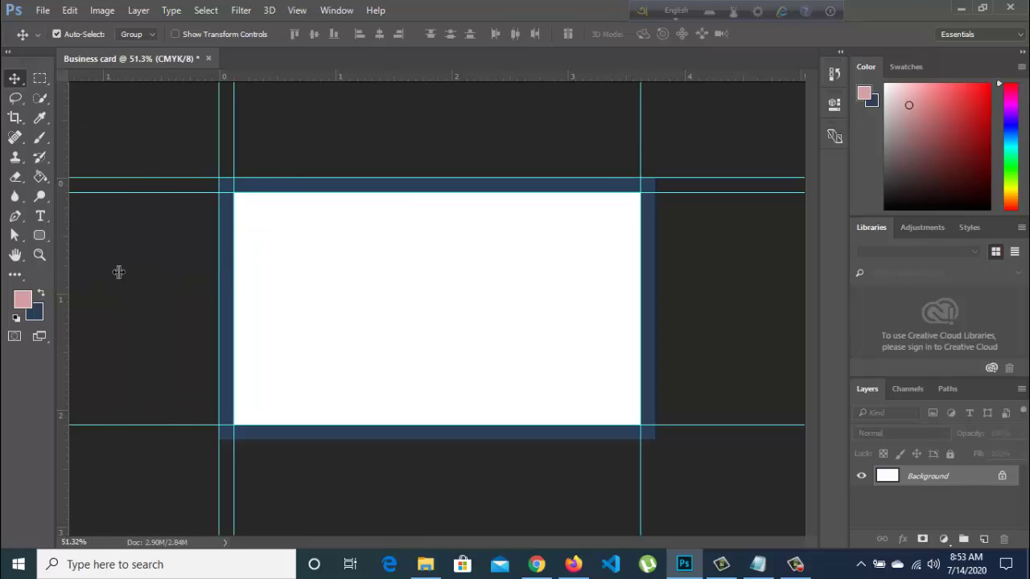
pyautogui.moveTo(64, 272); pyautogui.dragTo(654, 278)
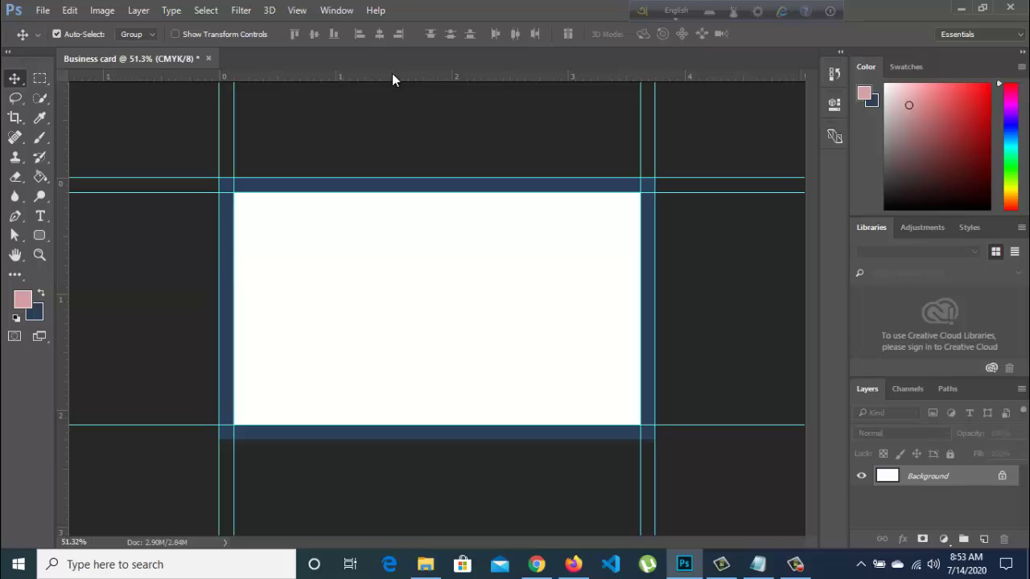
pyautogui.moveTo(391, 79); pyautogui.dragTo(425, 439)
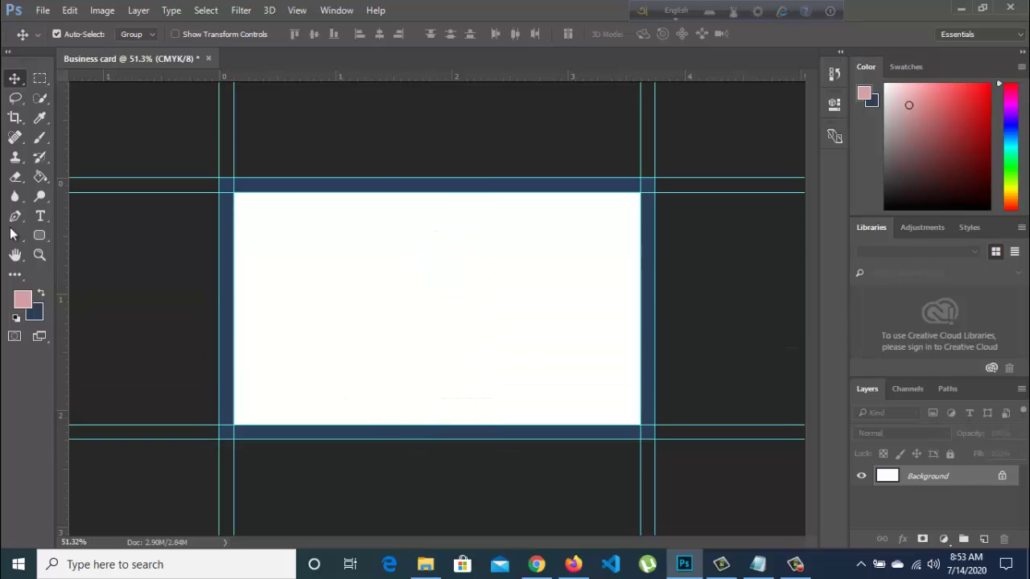
# - Draw a pink 35 px-corner rounded rectangle spanning the full bleed area
pyautogui.click(40, 235)
pyautogui.rightClick(44, 232)
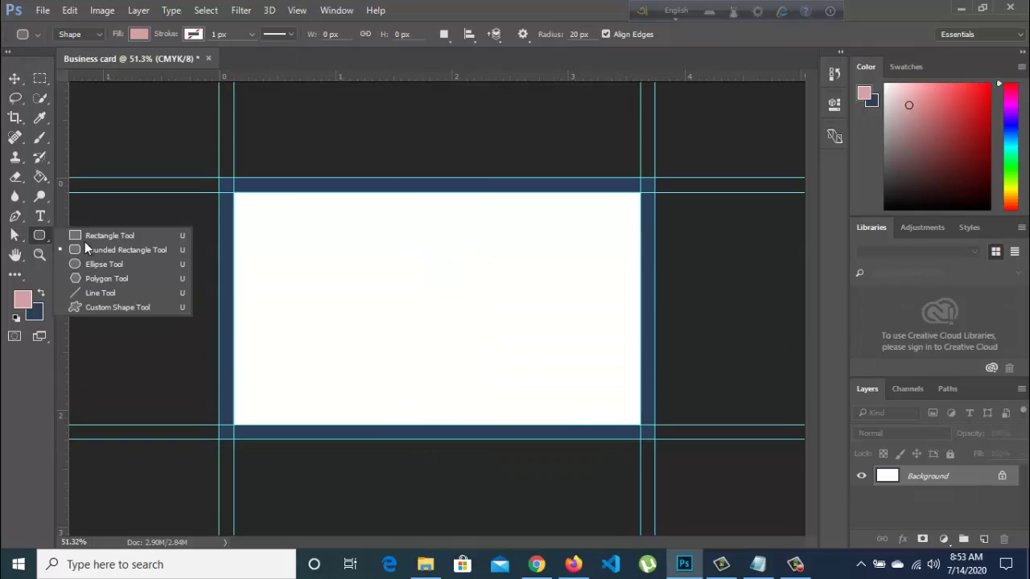
pyautogui.click(120, 251)
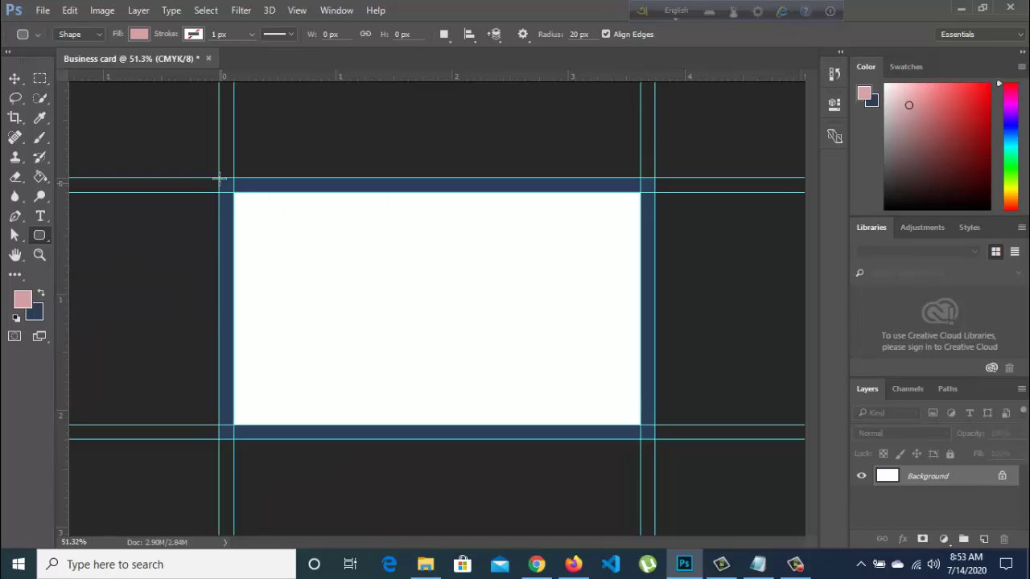
pyautogui.scroll(2, 220, 179)
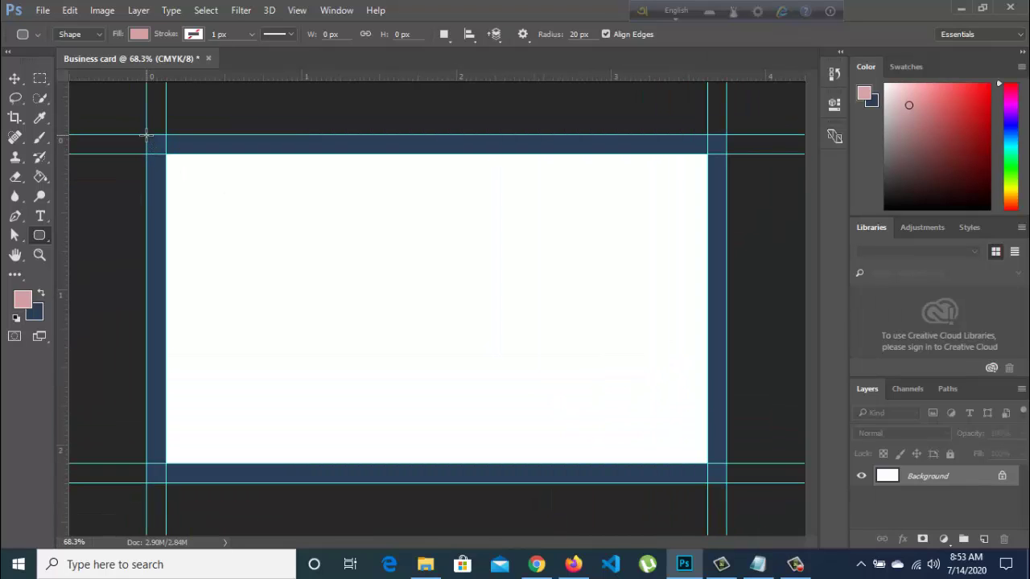
pyautogui.moveTo(147, 135)
pyautogui.mouseDown()
pyautogui.moveTo(680, 465)
pyautogui.moveTo(723, 480)
pyautogui.mouseUp()
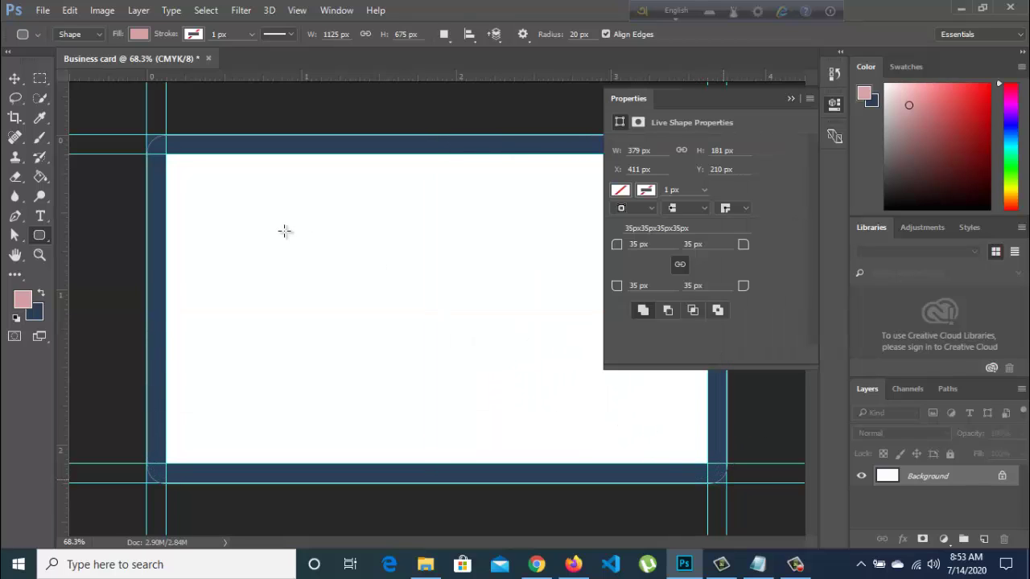
# - Bring up the rounded rectangle's fill colour picker, currently showing pink d4a2a3
pyautogui.click(834, 102)
pyautogui.scroll(-2, 412, 302)
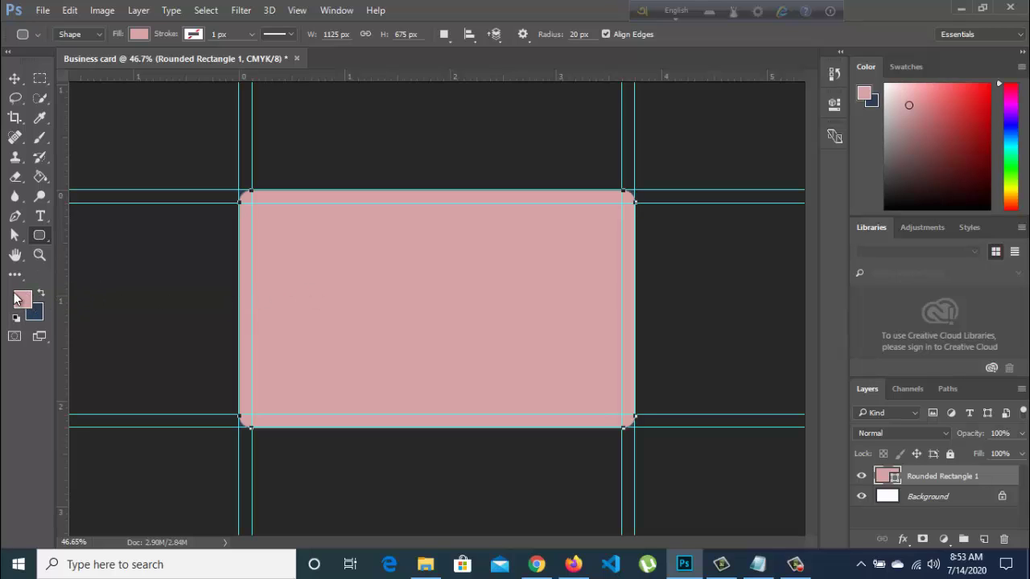
pyautogui.click(833, 104)
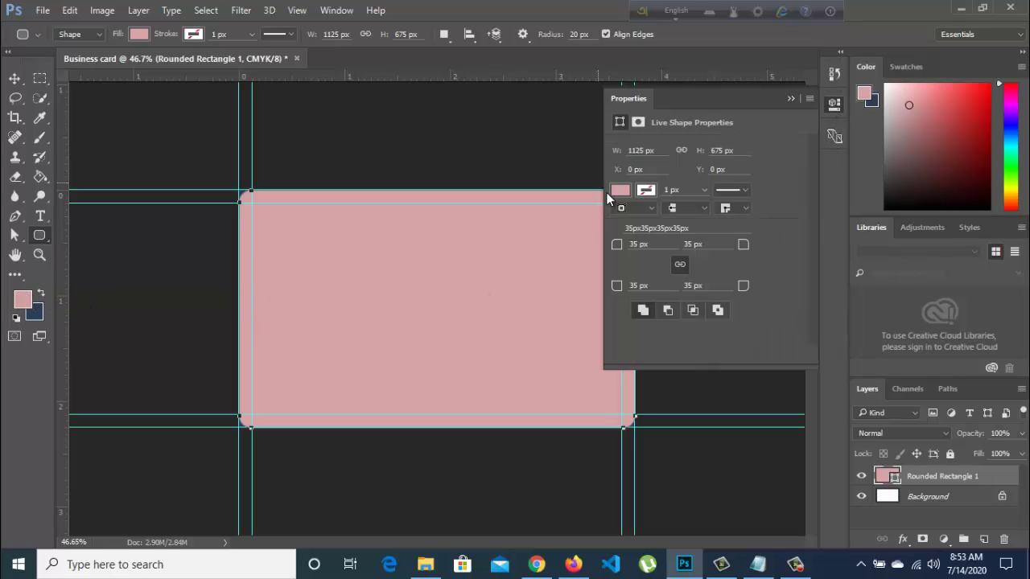
pyautogui.click(624, 194)
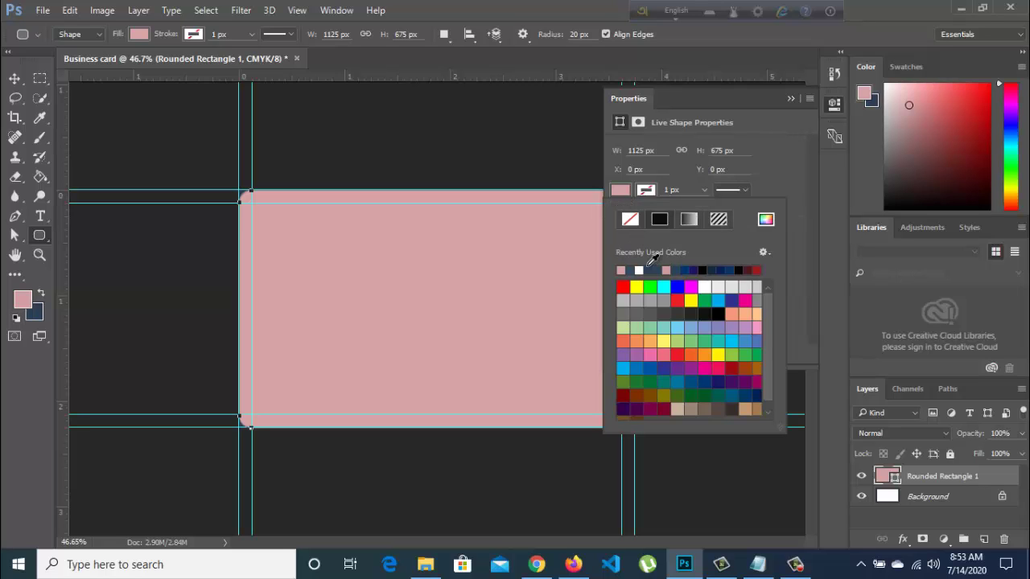
pyautogui.click(765, 219)
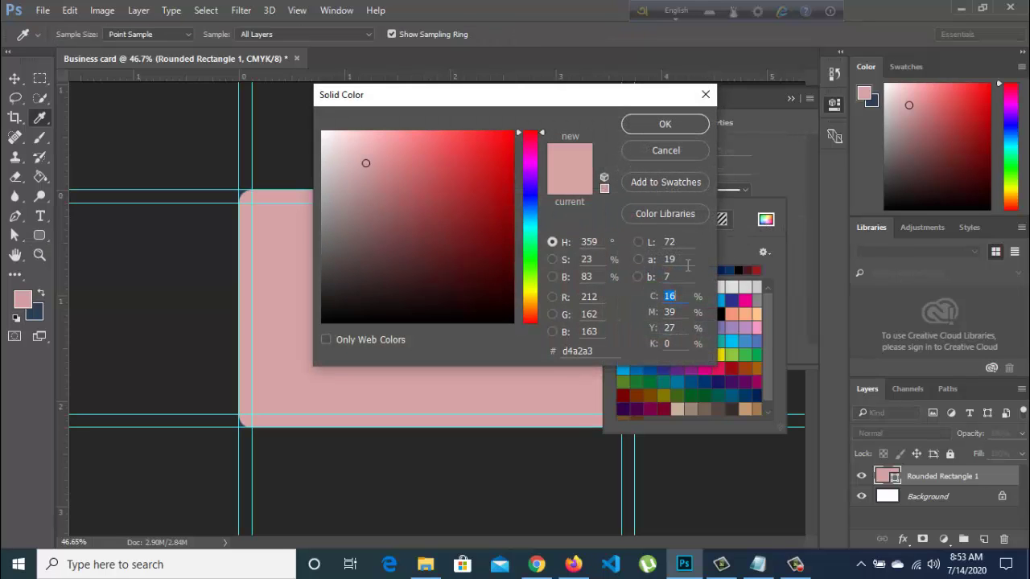
# - Copy the font colour code #304b66 from the Notepad instruction file
pyautogui.click(760, 566)
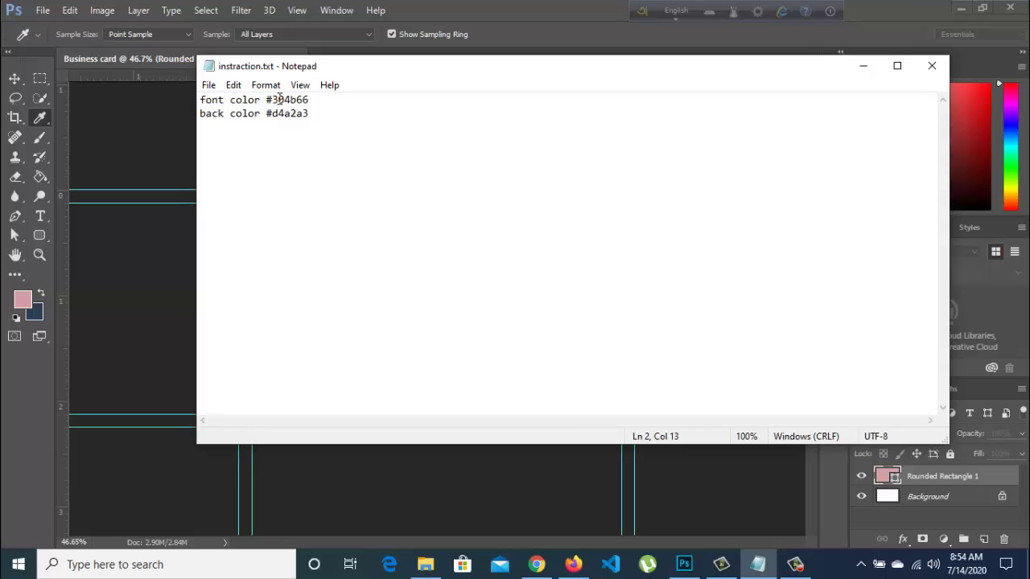
pyautogui.moveTo(303, 98); pyautogui.dragTo(269, 99)
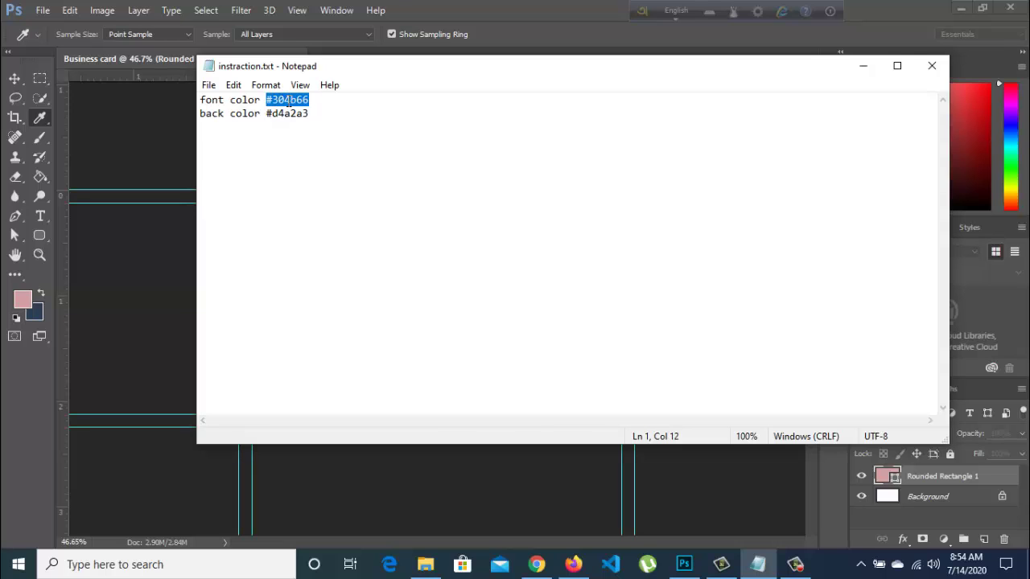
pyautogui.rightClick(287, 100)
pyautogui.click(313, 148)
# - Change the rectangle's fill hex from d4a2a3 to 304b66, making the card navy
pyautogui.click(684, 564)
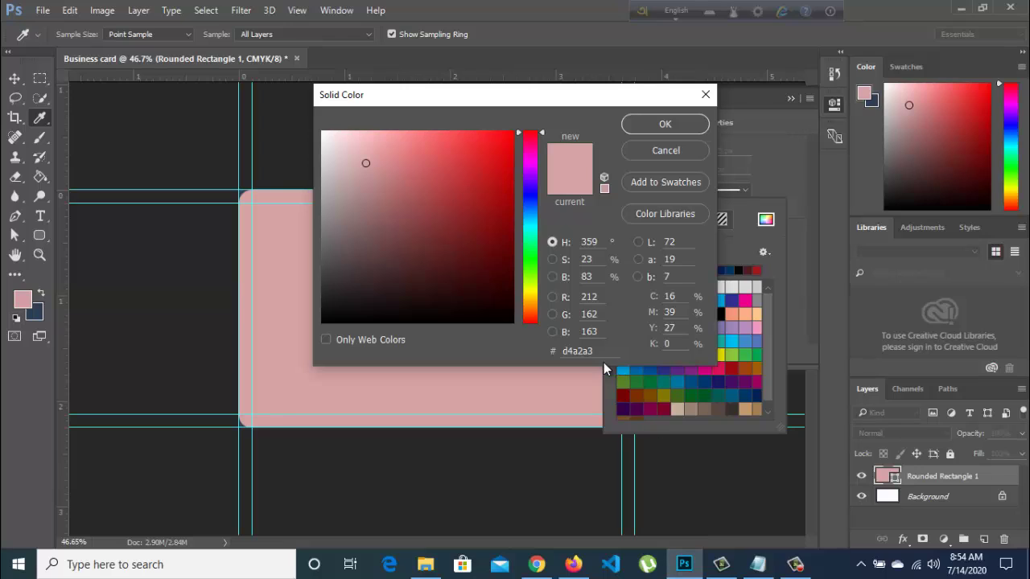
pyautogui.moveTo(588, 352); pyautogui.dragTo(501, 354)
pyautogui.hotkey('ctrl', 'v')
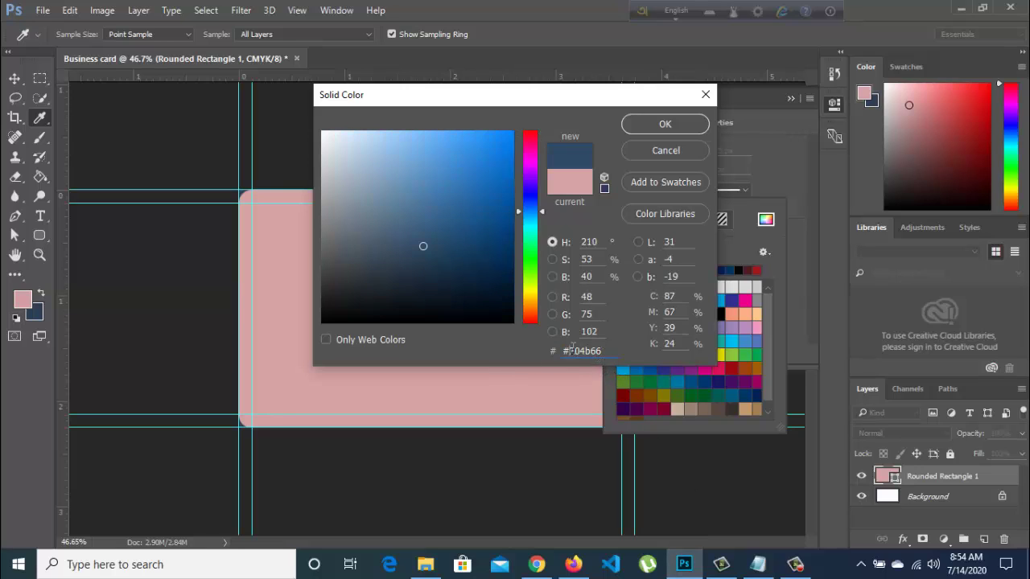
pyautogui.click(568, 352)
pyautogui.press('BackSpace')
pyautogui.press('Return')
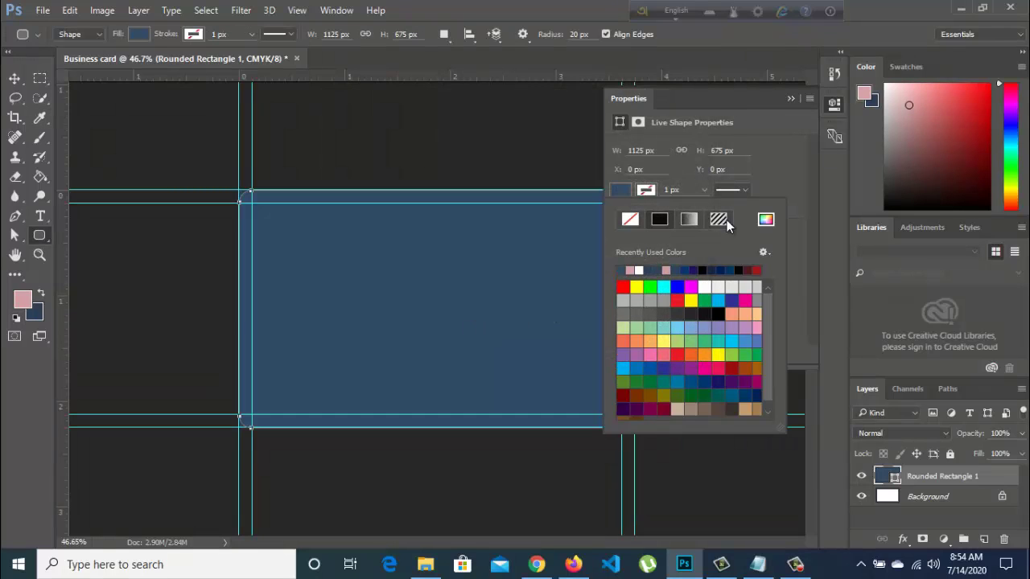
pyautogui.click(840, 110)
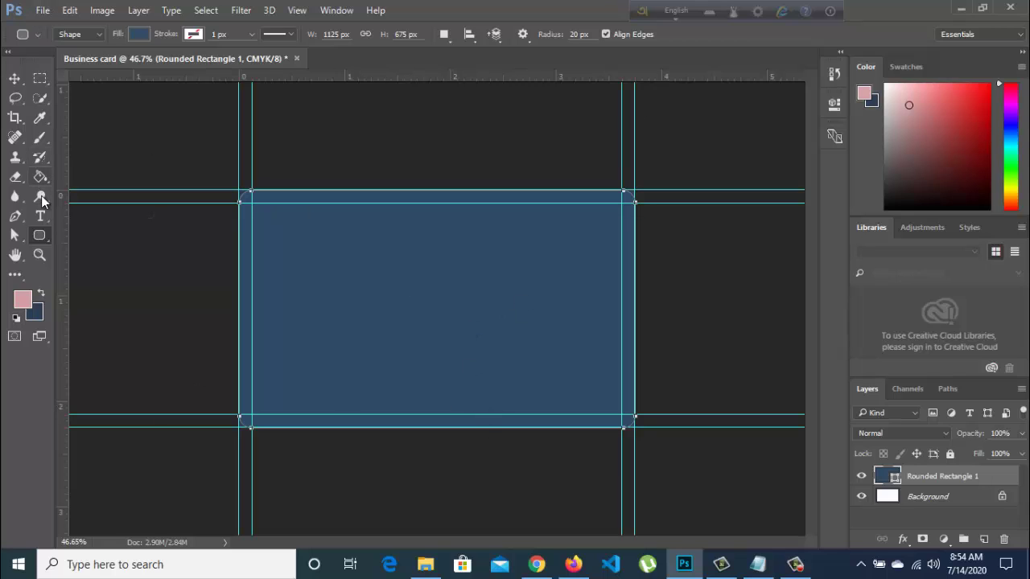
# - Type the title 'Rounded Business Card with Mockup' on the card
pyautogui.click(40, 216)
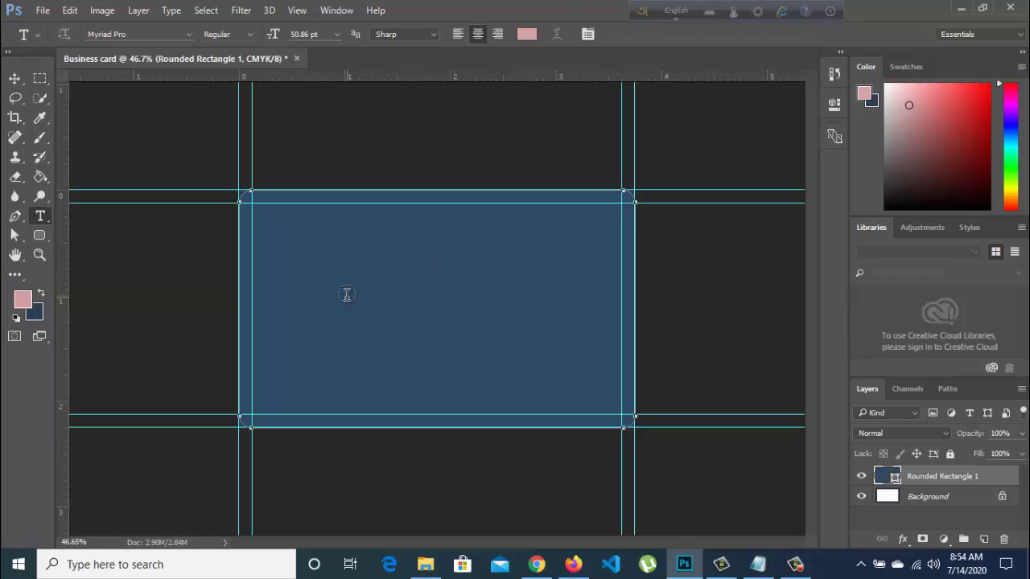
pyautogui.click(347, 295)
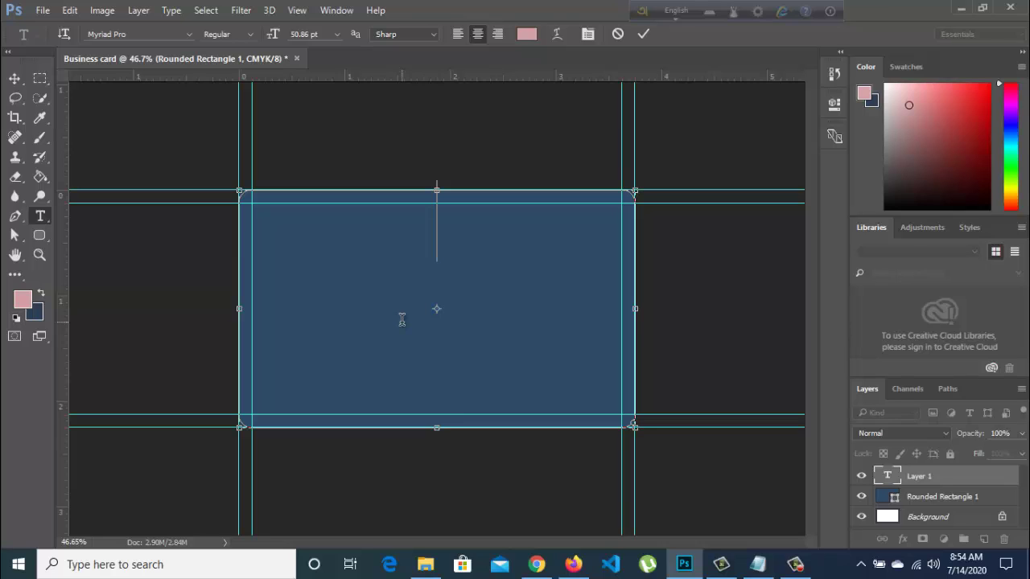
pyautogui.write('Ro')
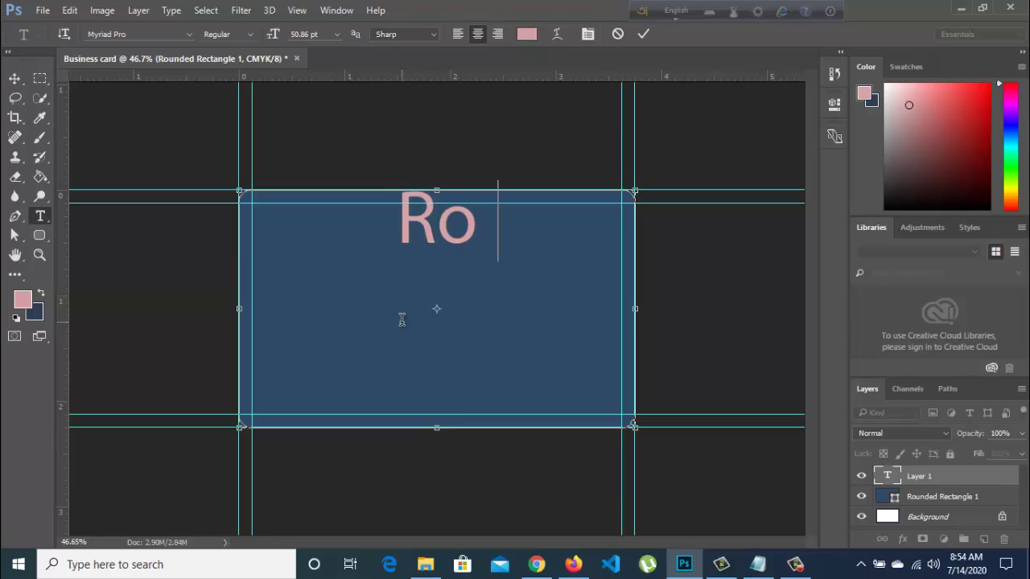
pyautogui.write('undes')
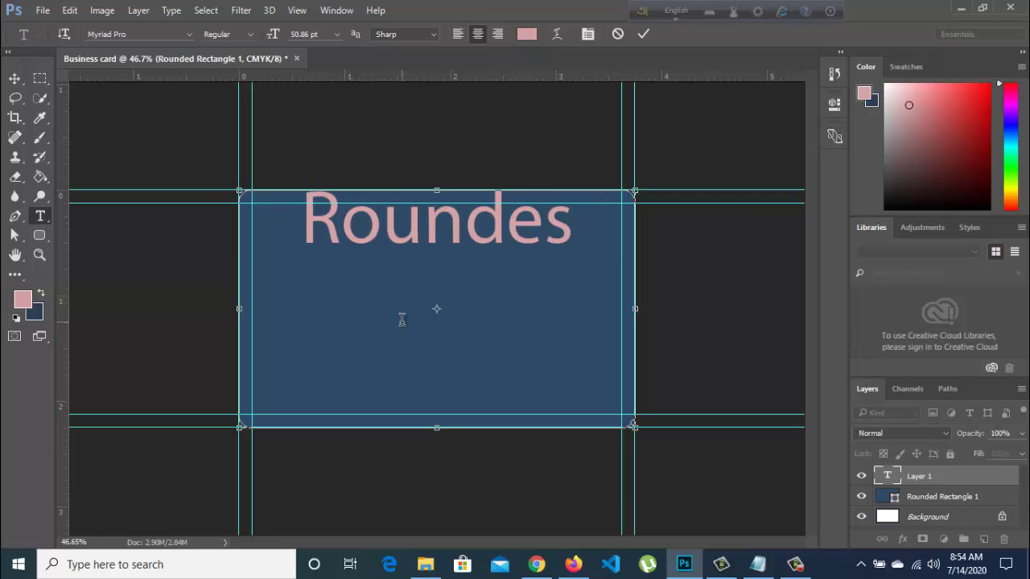
pyautogui.press('BackSpace')
pyautogui.write('d B')
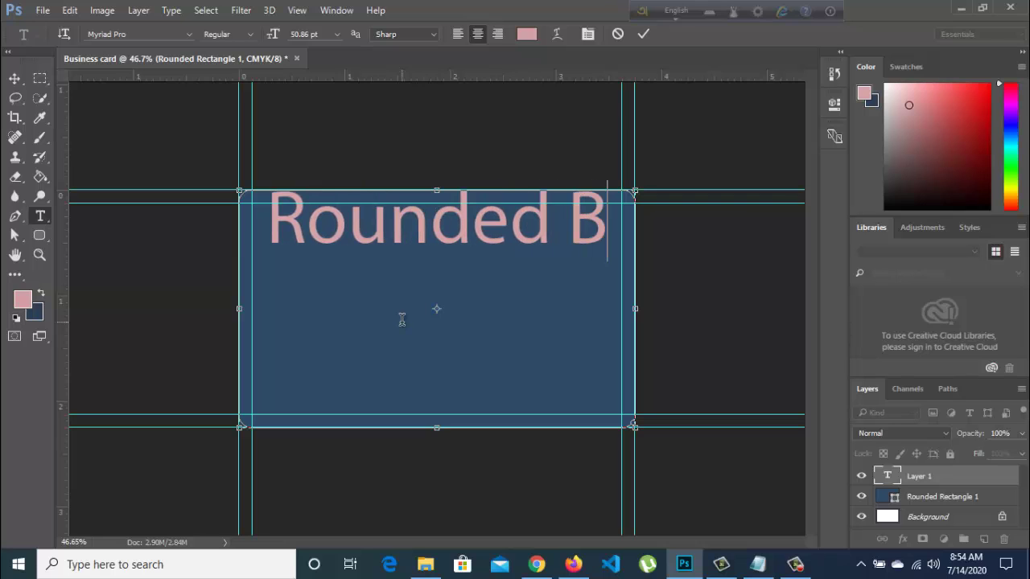
pyautogui.write('usine')
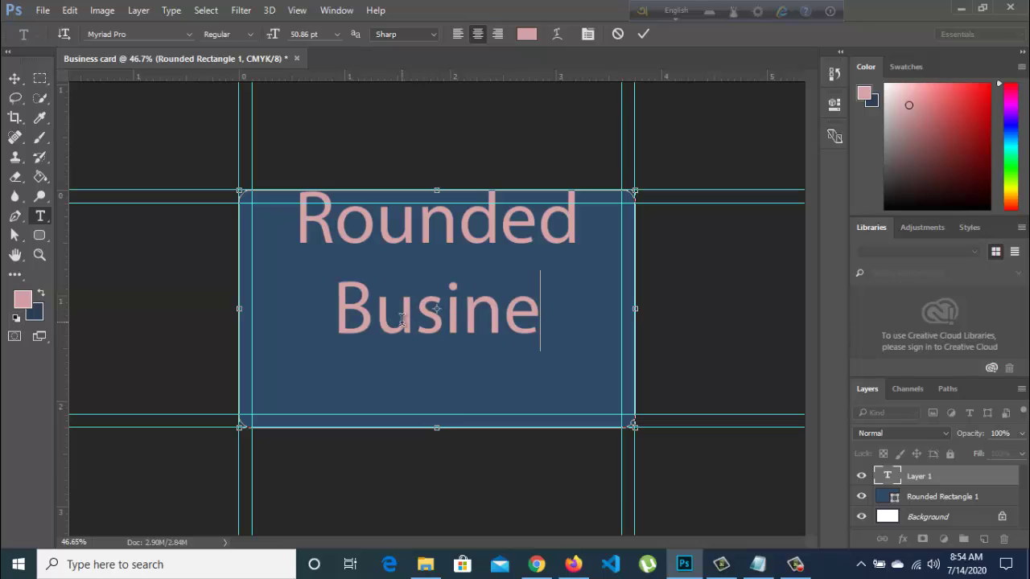
pyautogui.write('ss Card')
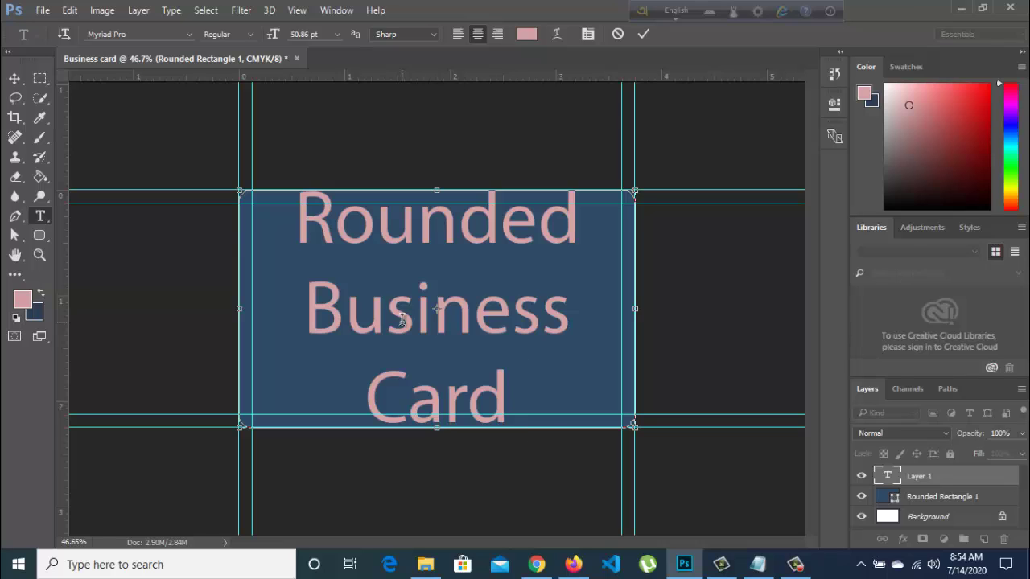
pyautogui.write(' with M')
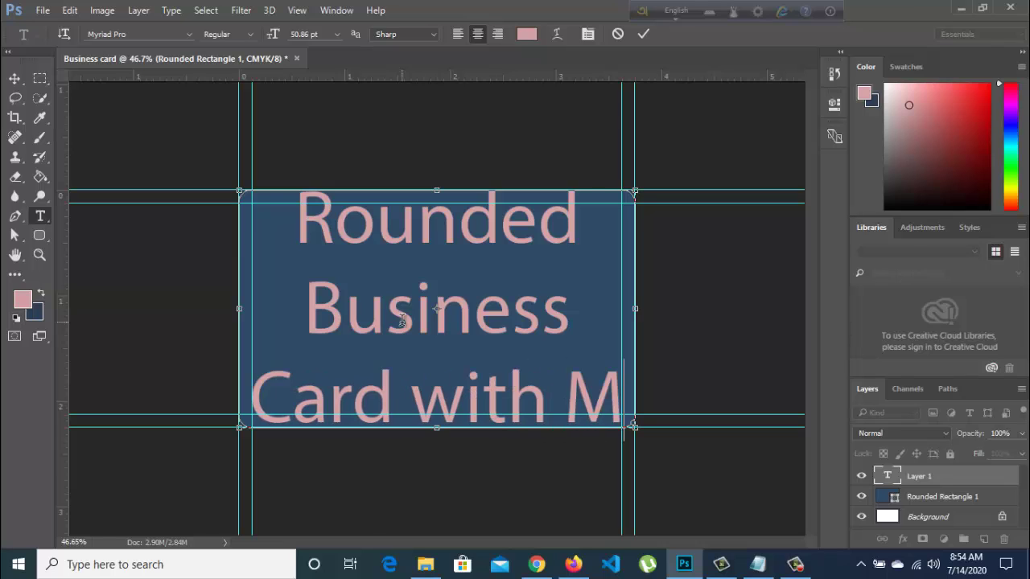
pyautogui.write('o')
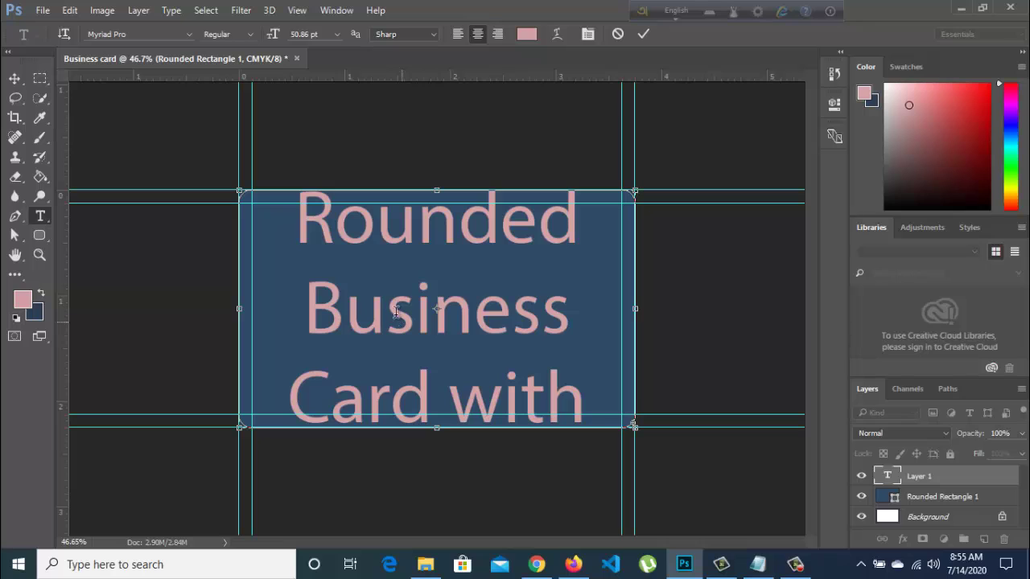
# - Make the title 10 pt white and move it to the centre of the card
pyautogui.click(291, 229)
pyautogui.hotkey('ctrl', 'a')
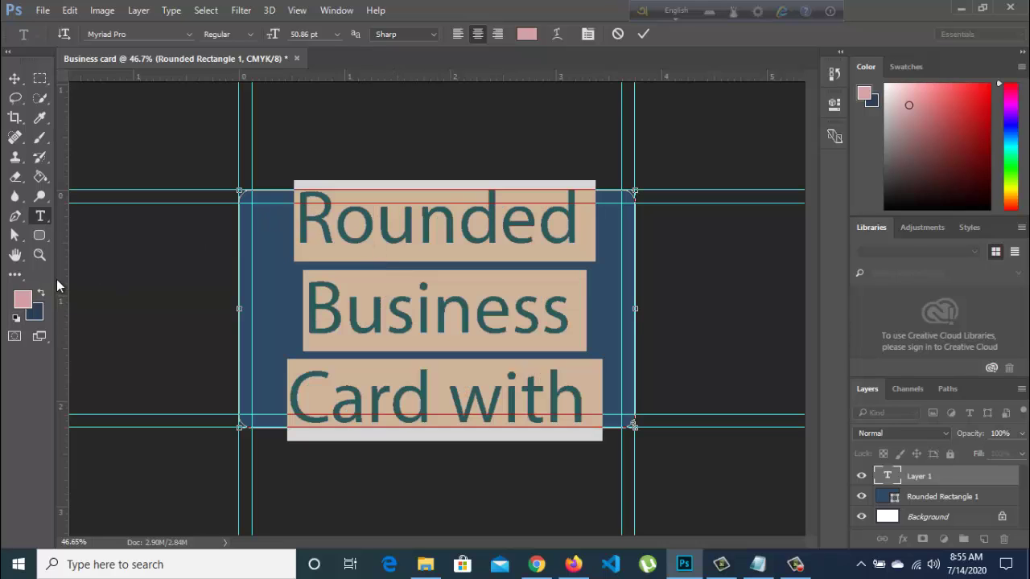
pyautogui.click(338, 32)
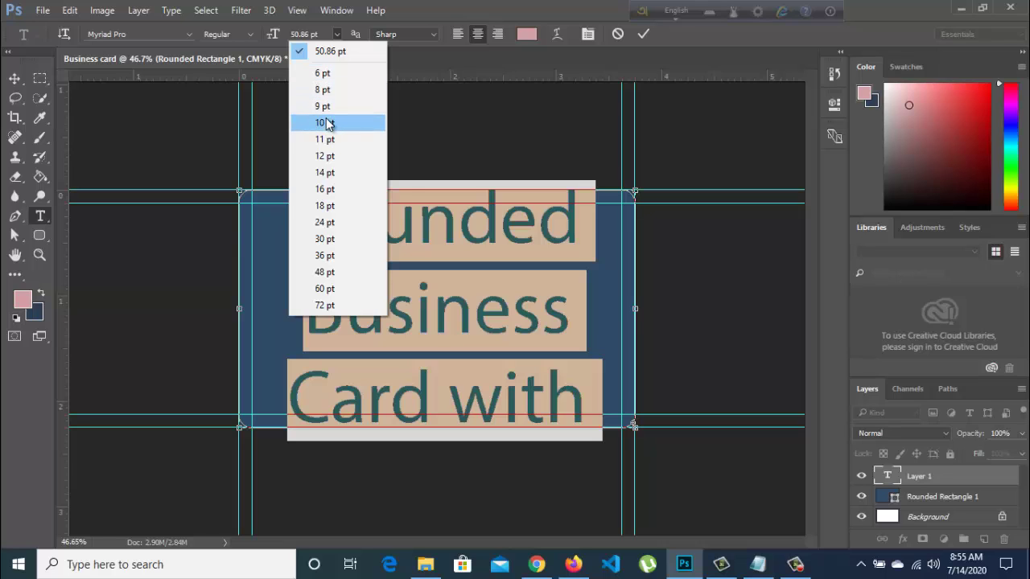
pyautogui.click(326, 123)
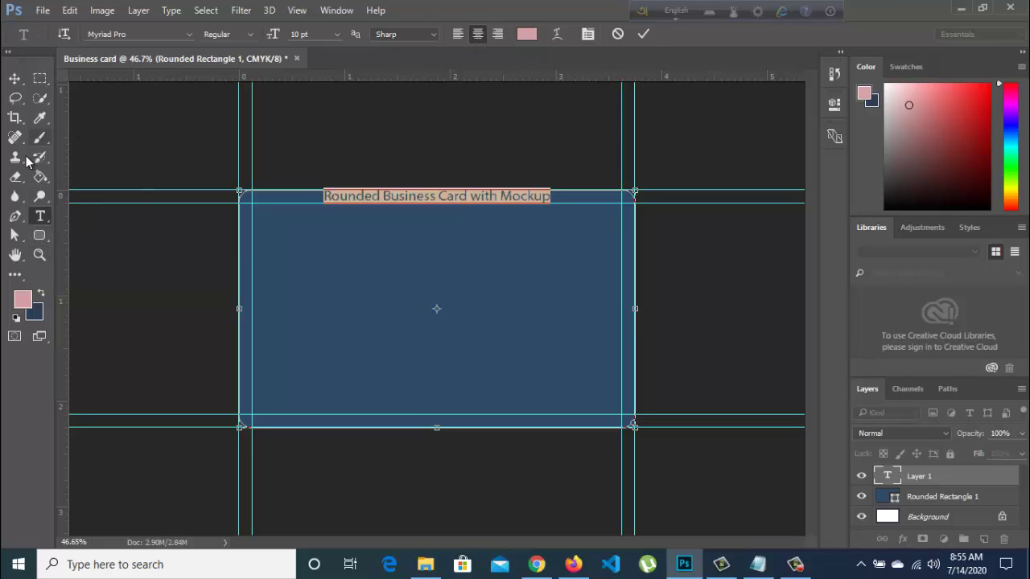
pyautogui.click(886, 90)
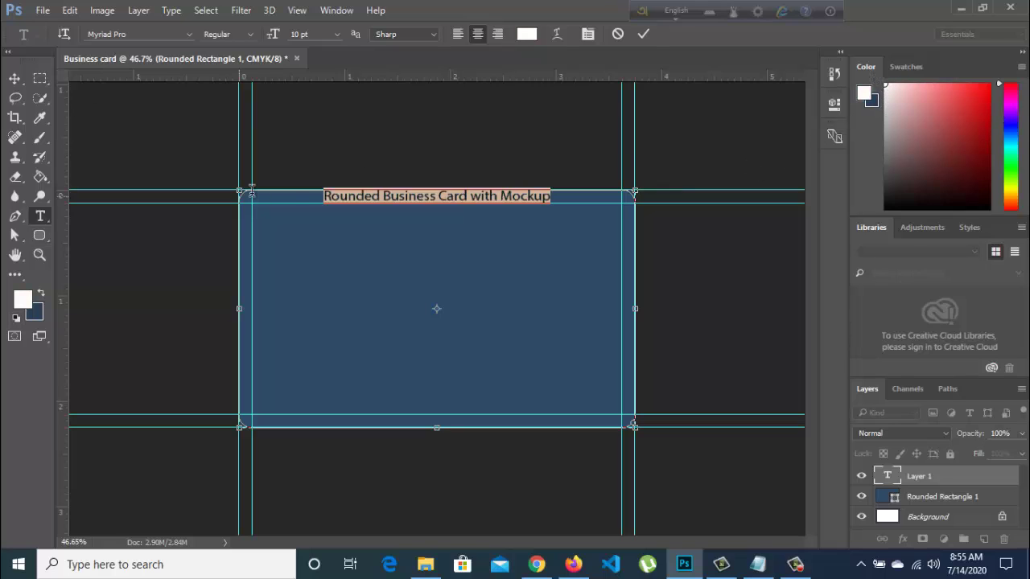
pyautogui.click(364, 195)
pyautogui.click(15, 79)
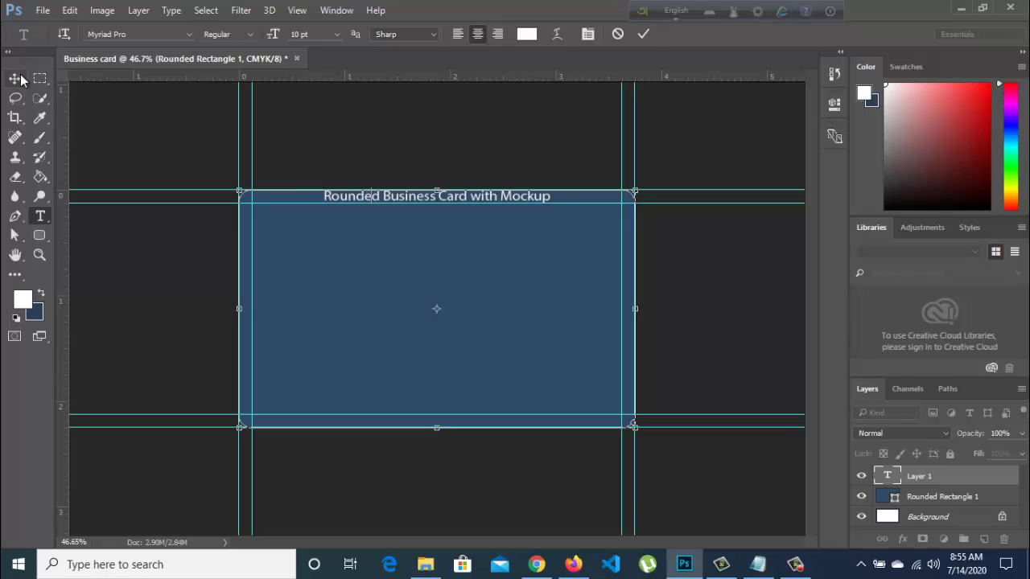
pyautogui.moveTo(402, 199)
pyautogui.mouseDown()
pyautogui.moveTo(408, 307)
pyautogui.moveTo(415, 297)
pyautogui.mouseUp()
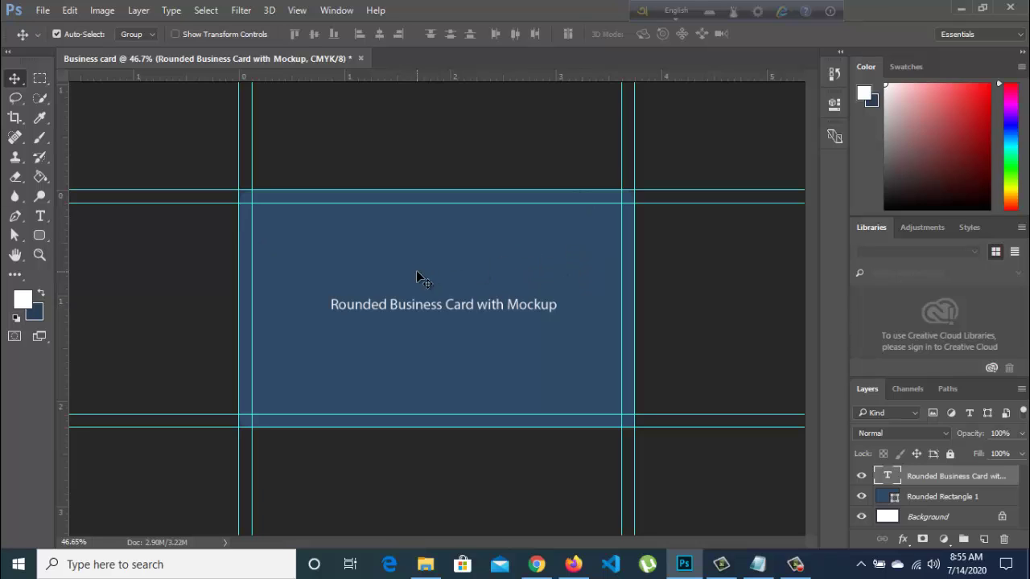
# - Create a second 3.5 × 2 inch CMYK document
pyautogui.click(43, 11)
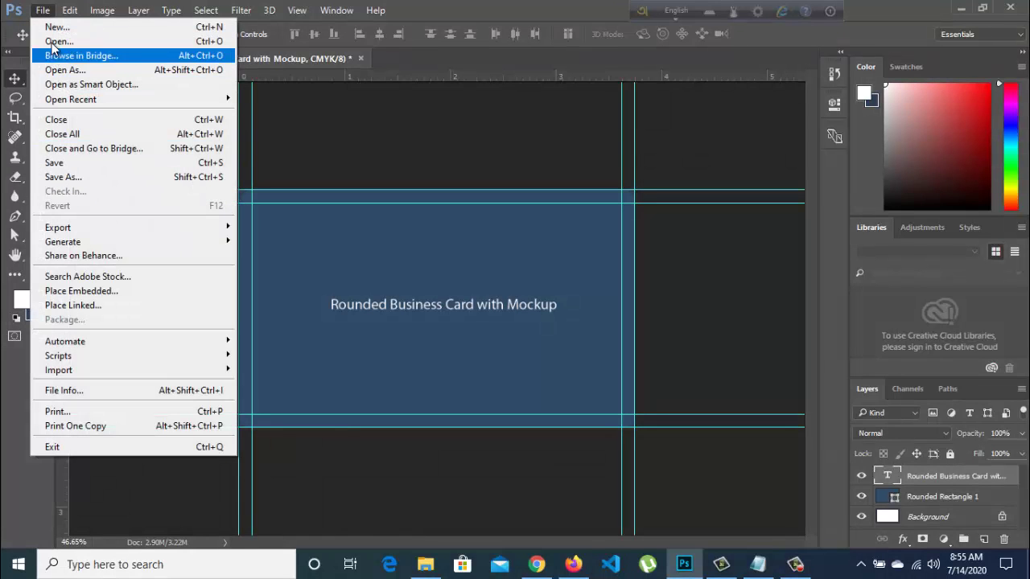
pyautogui.click(53, 28)
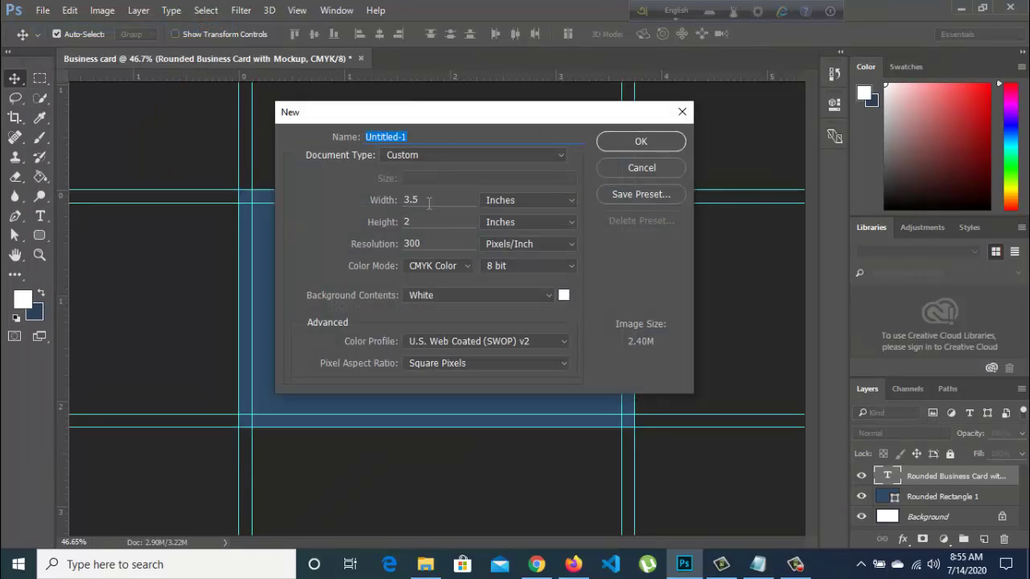
pyautogui.click(640, 142)
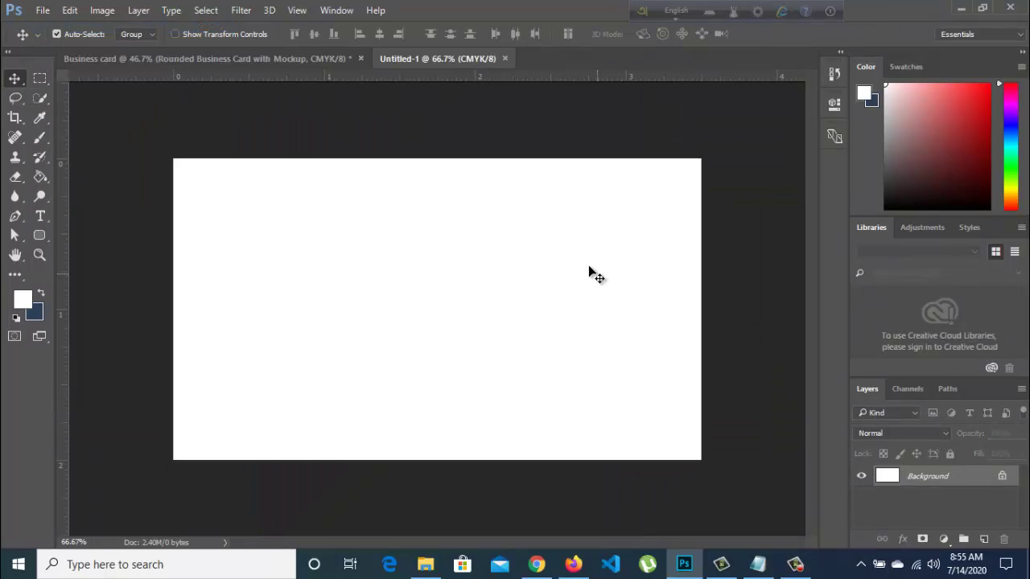
# - Place guides along the left, right, bottom and top edges of the new canvas
pyautogui.moveTo(65, 183); pyautogui.dragTo(173, 185)
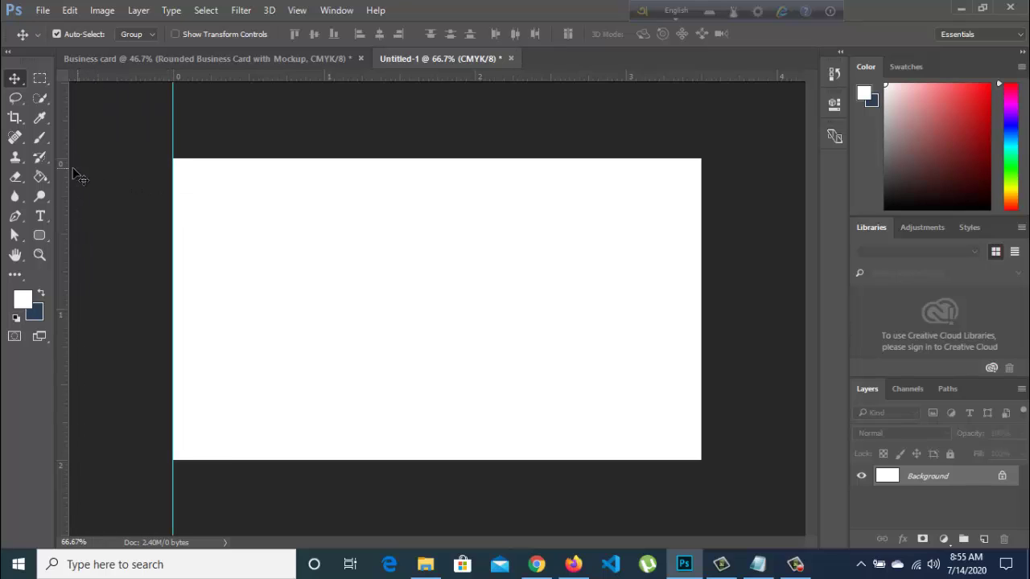
pyautogui.moveTo(64, 173); pyautogui.dragTo(701, 225)
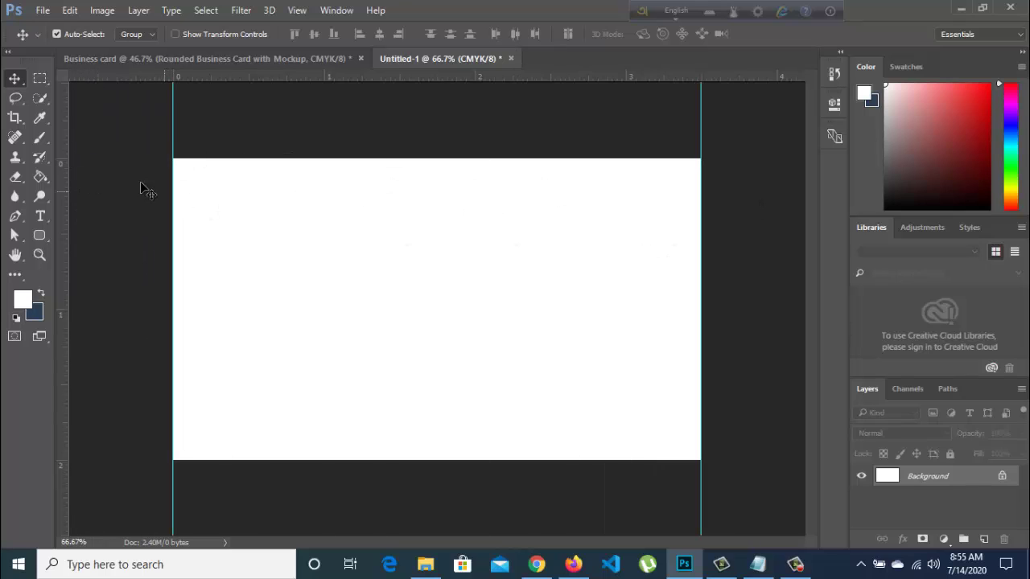
pyautogui.moveTo(264, 75); pyautogui.dragTo(269, 460)
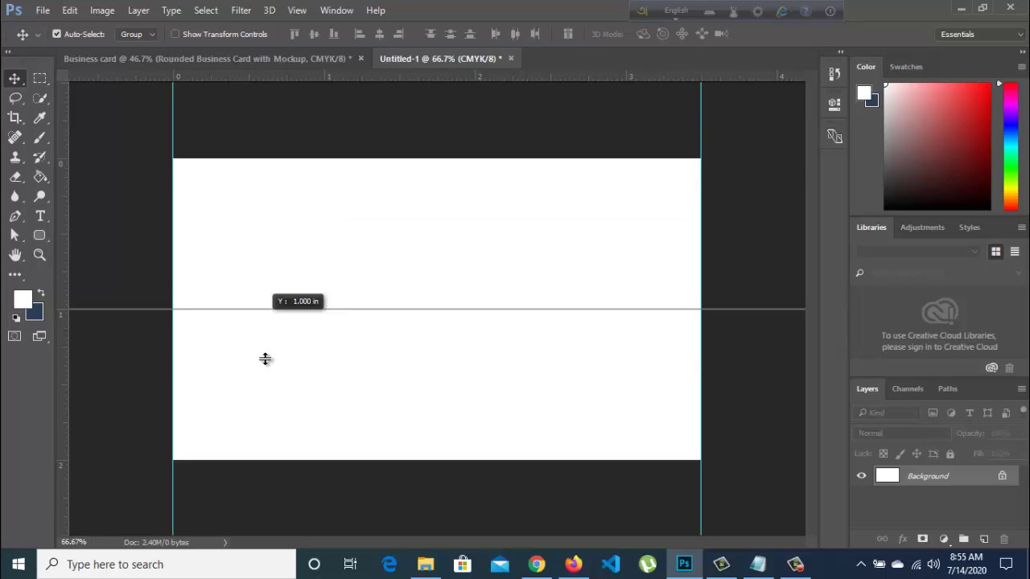
pyautogui.moveTo(296, 74); pyautogui.dragTo(304, 157)
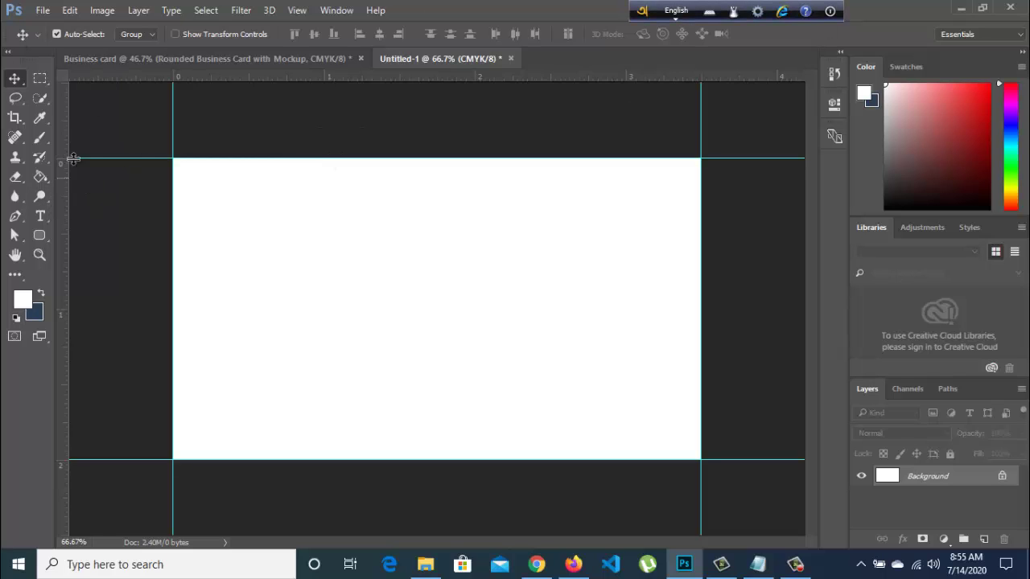
pyautogui.click(103, 10)
# - Enlarge the canvas size to add a quarter-inch bleed around the card
pyautogui.click(112, 132)
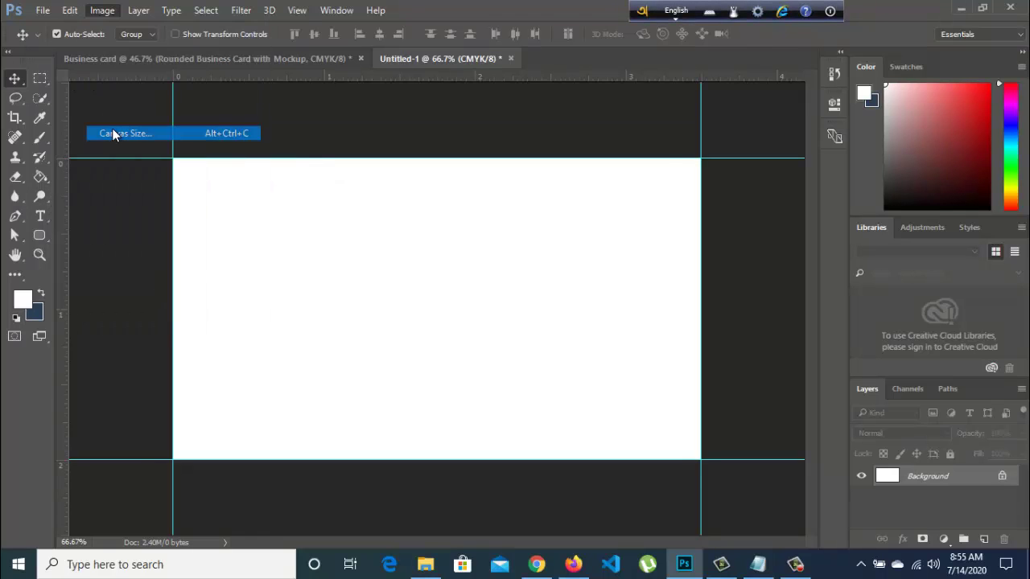
pyautogui.click(493, 197)
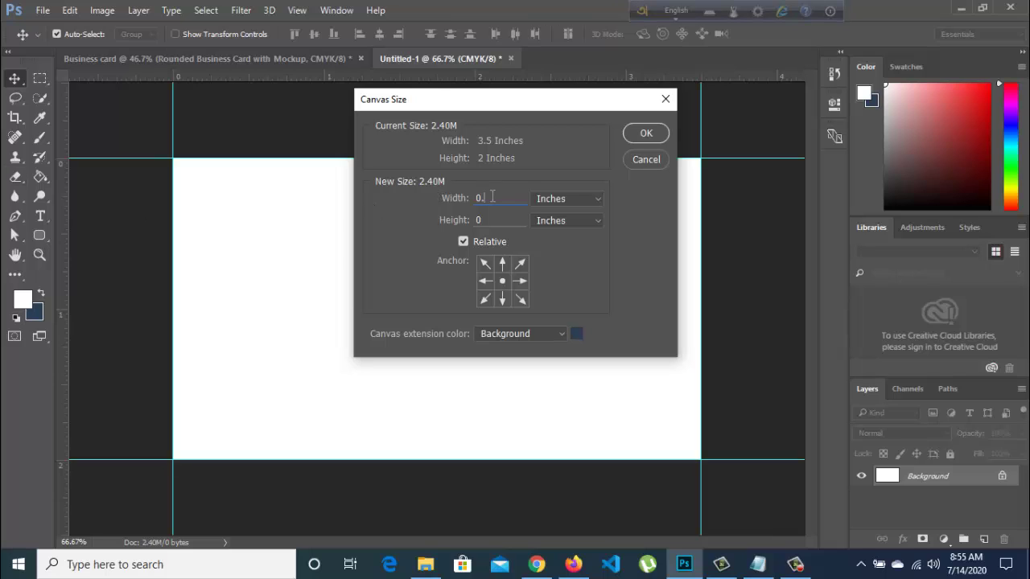
pyautogui.write('25')
pyautogui.press('Tab')
pyautogui.write('.25')
pyautogui.click(646, 133)
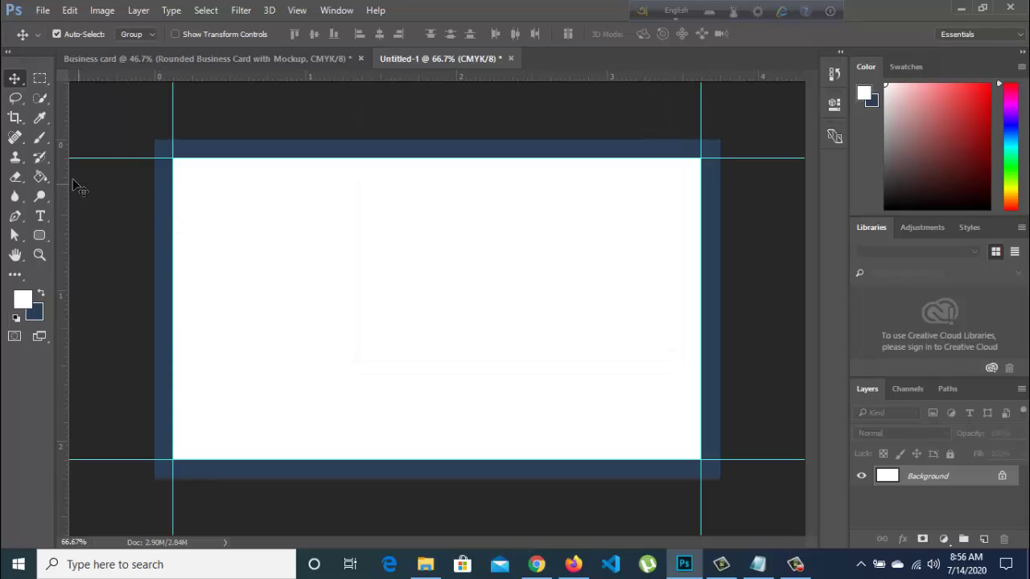
# - Drag guides to the top, bottom, left and right bleed edges
pyautogui.moveTo(205, 81); pyautogui.dragTo(206, 139)
pyautogui.moveTo(223, 81); pyautogui.dragTo(213, 479)
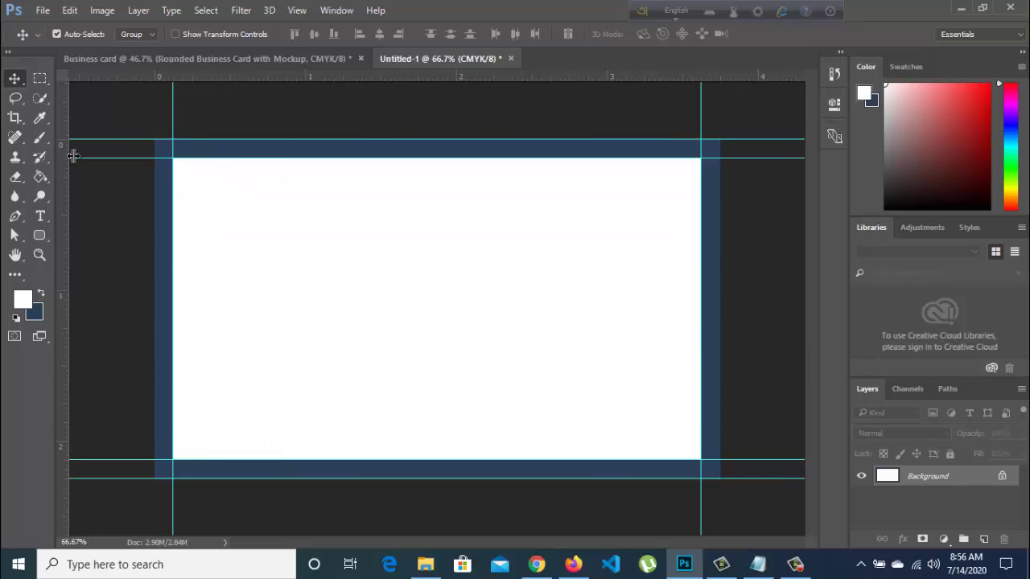
pyautogui.moveTo(64, 154); pyautogui.dragTo(154, 175)
pyautogui.moveTo(64, 199)
pyautogui.mouseDown()
pyautogui.moveTo(757, 242)
pyautogui.moveTo(719, 242)
pyautogui.mouseUp()
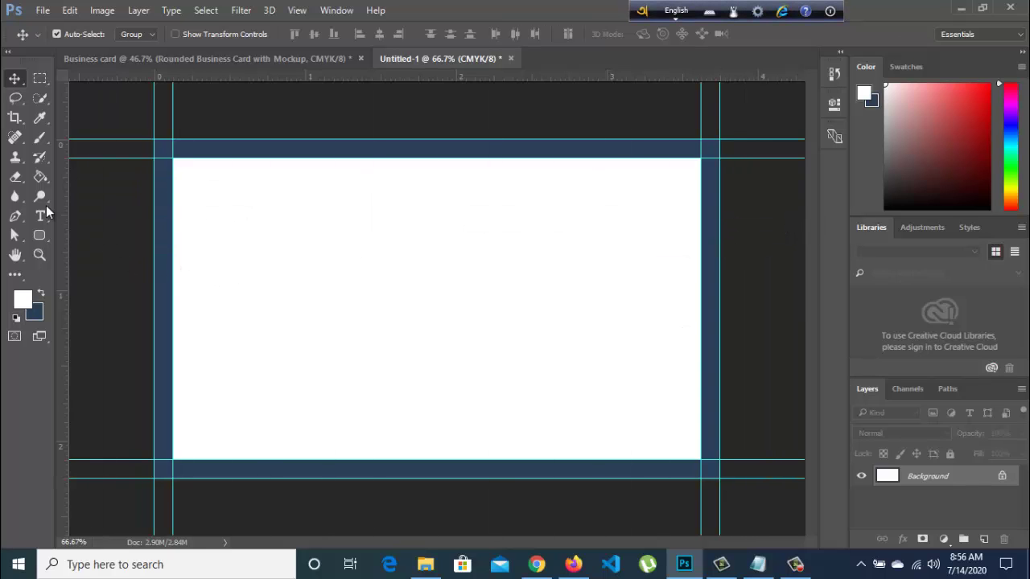
# - Draw a white rounded rectangle spanning the whole card between the guides
pyautogui.click(38, 235)
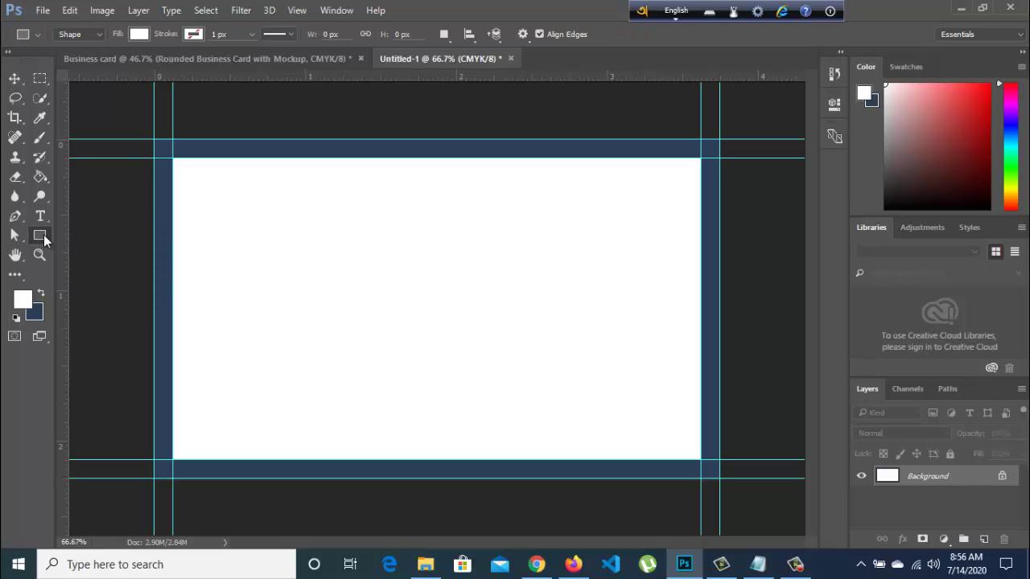
pyautogui.rightClick(43, 235)
pyautogui.click(88, 250)
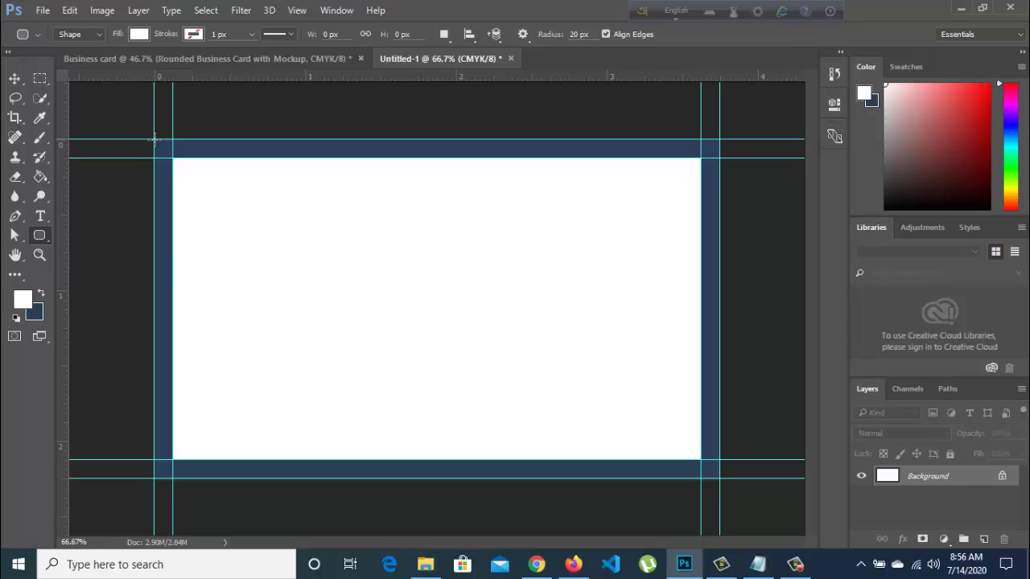
pyautogui.moveTo(154, 140)
pyautogui.mouseDown()
pyautogui.moveTo(633, 475)
pyautogui.moveTo(719, 479)
pyautogui.mouseUp()
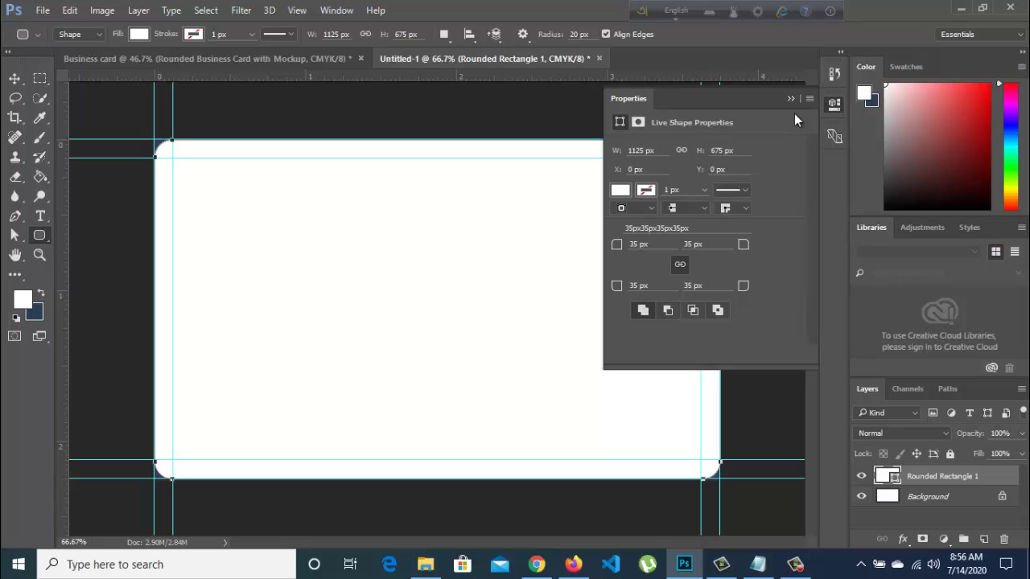
# - Copy the back colour code d4a2a3 from the Notepad notes
pyautogui.click(757, 564)
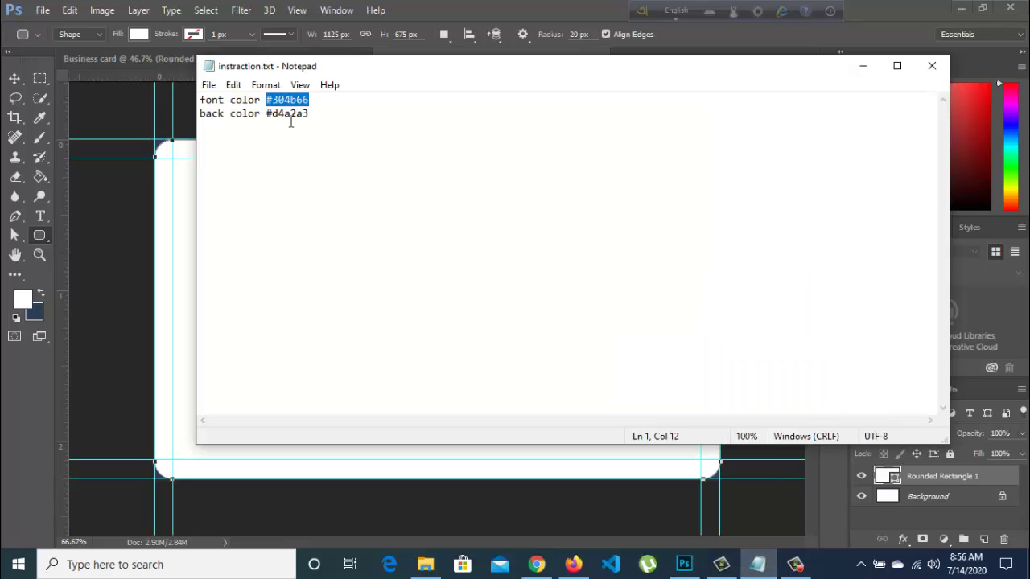
pyautogui.moveTo(273, 114); pyautogui.dragTo(374, 114)
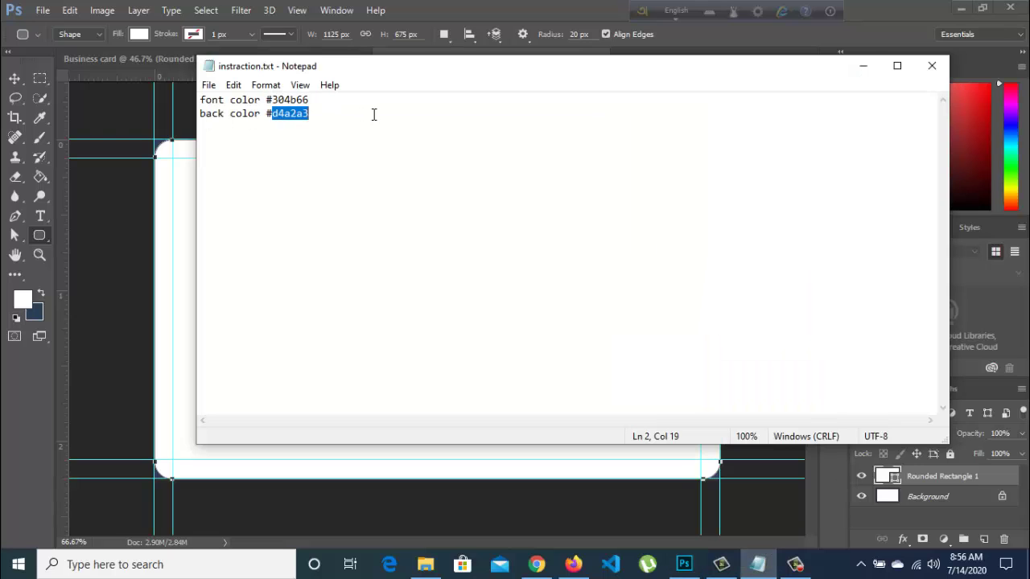
pyautogui.rightClick(268, 119)
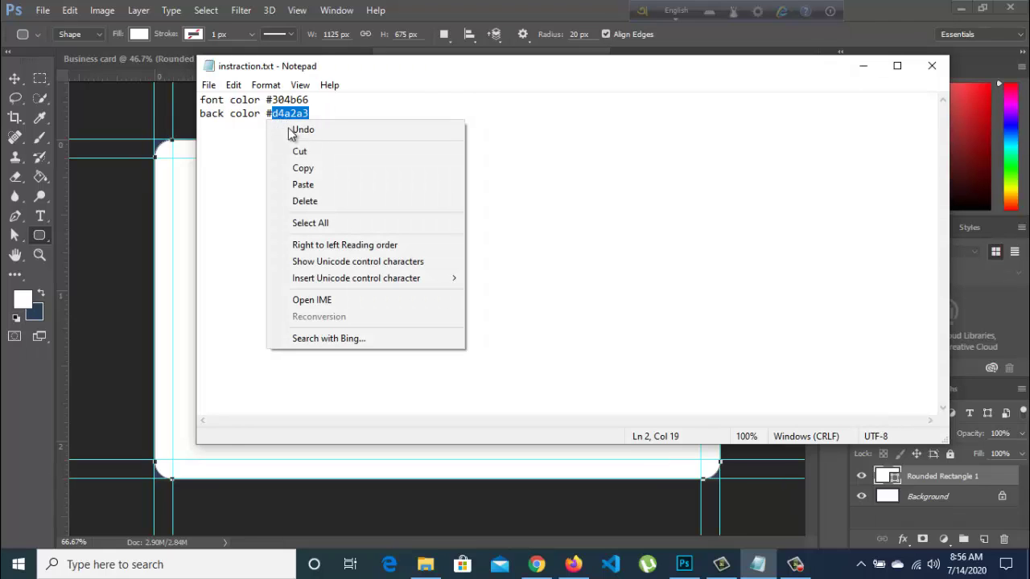
pyautogui.click(298, 169)
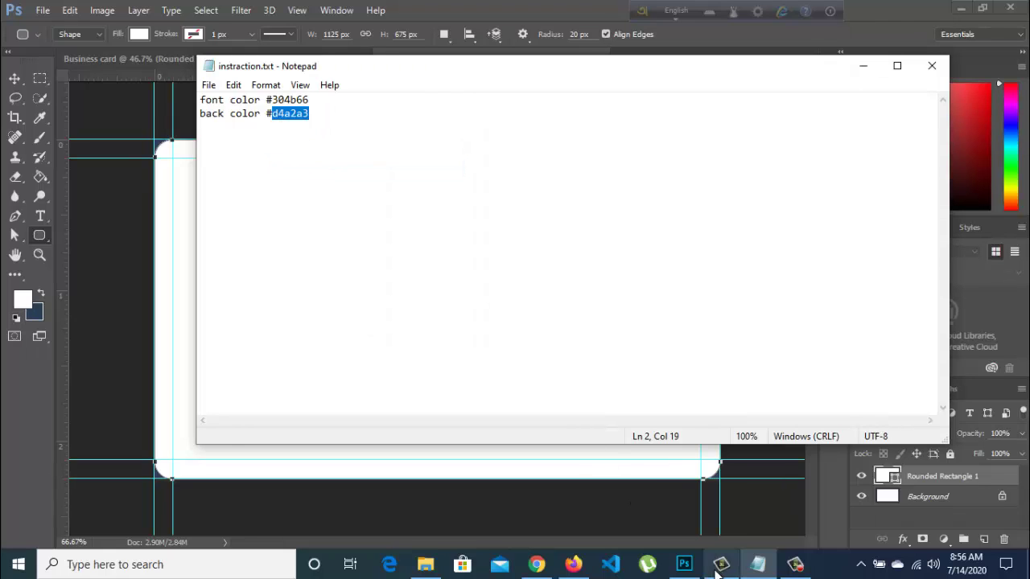
pyautogui.click(683, 564)
# - Fill the rounded rectangle with pink #d4a2a3 using the Color Picker's hex field
pyautogui.click(622, 190)
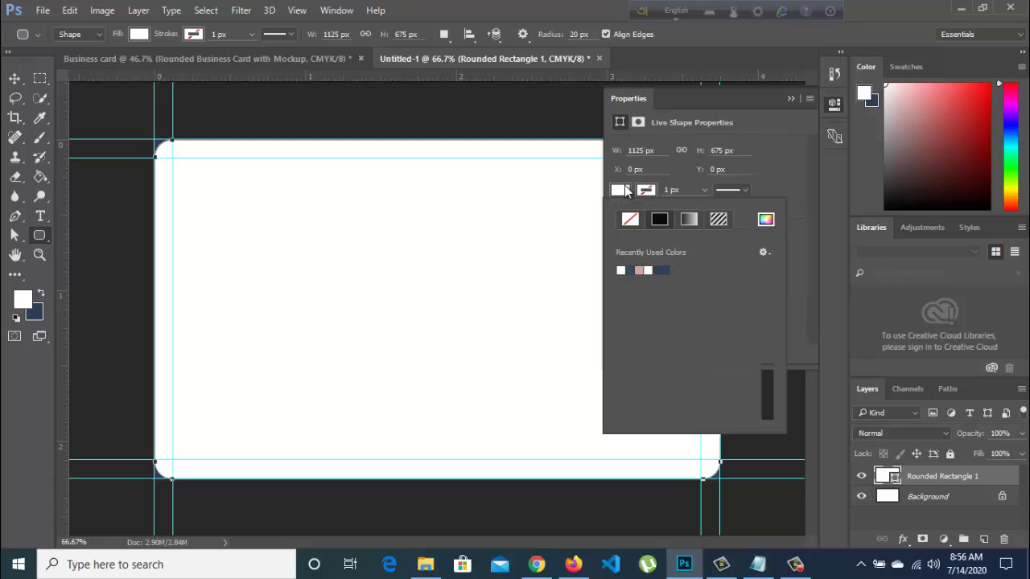
pyautogui.click(765, 219)
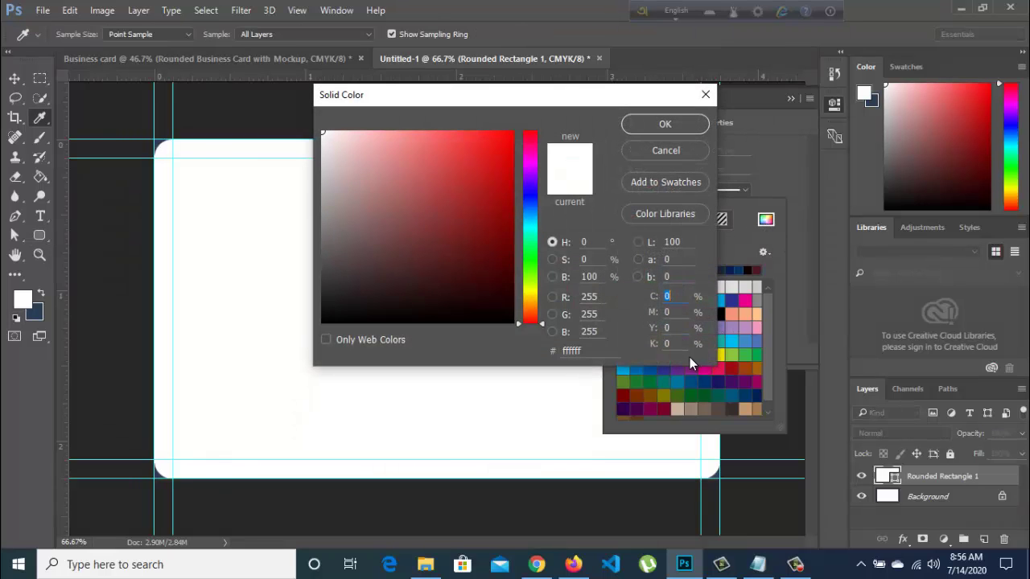
pyautogui.click(550, 352)
pyautogui.hotkey('ctrl', 'v')
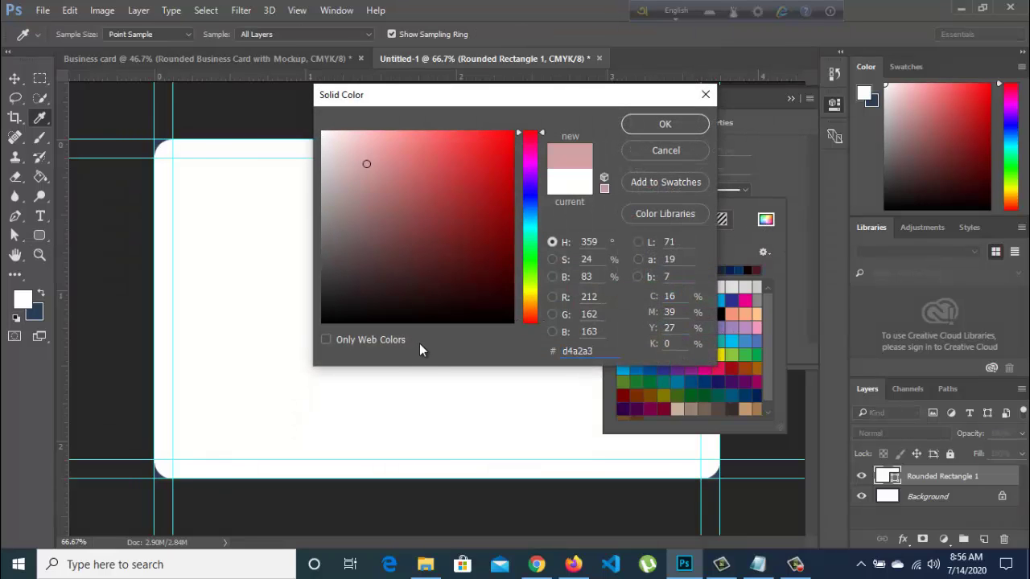
pyautogui.press('Return')
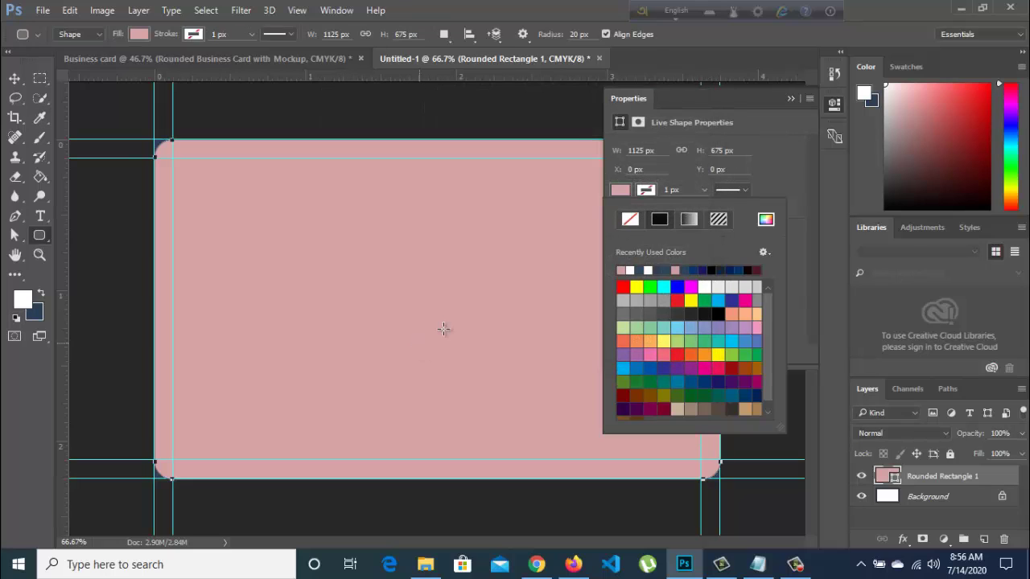
pyautogui.click(827, 106)
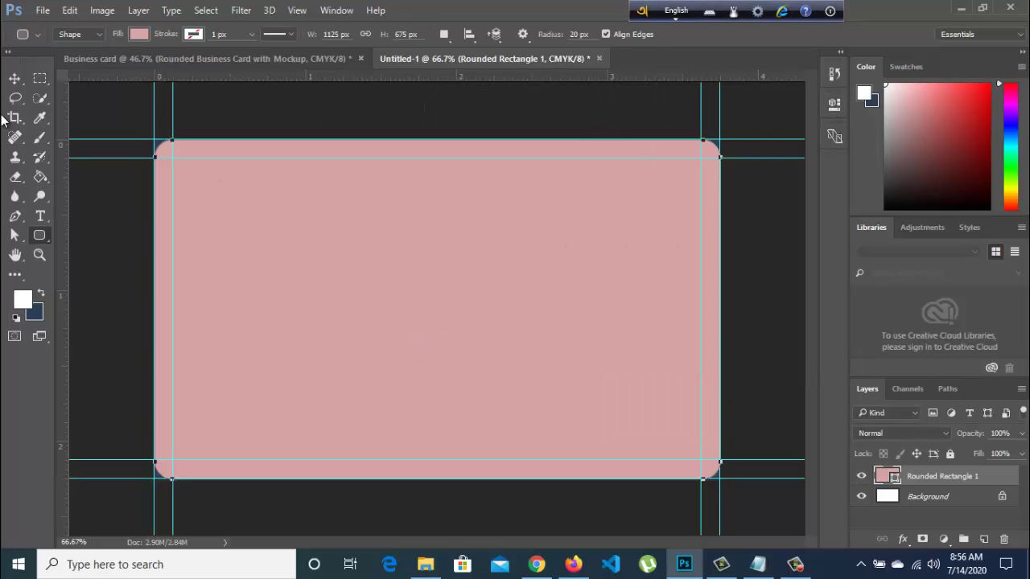
pyautogui.click(13, 78)
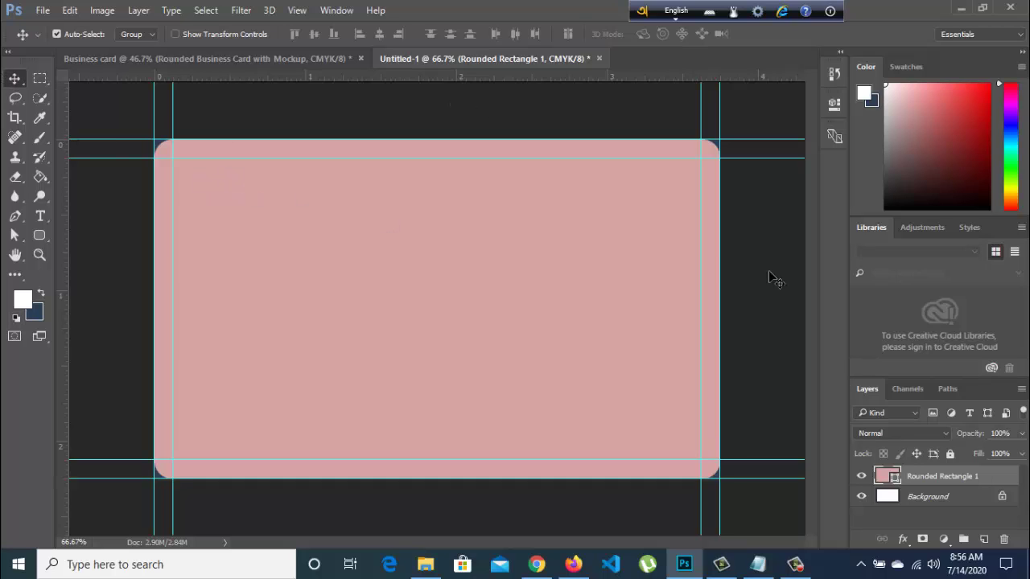
# - Rename the pink layer 'backpart' and the Business card's navy layer 'fontpart'
pyautogui.doubleClick(929, 478)
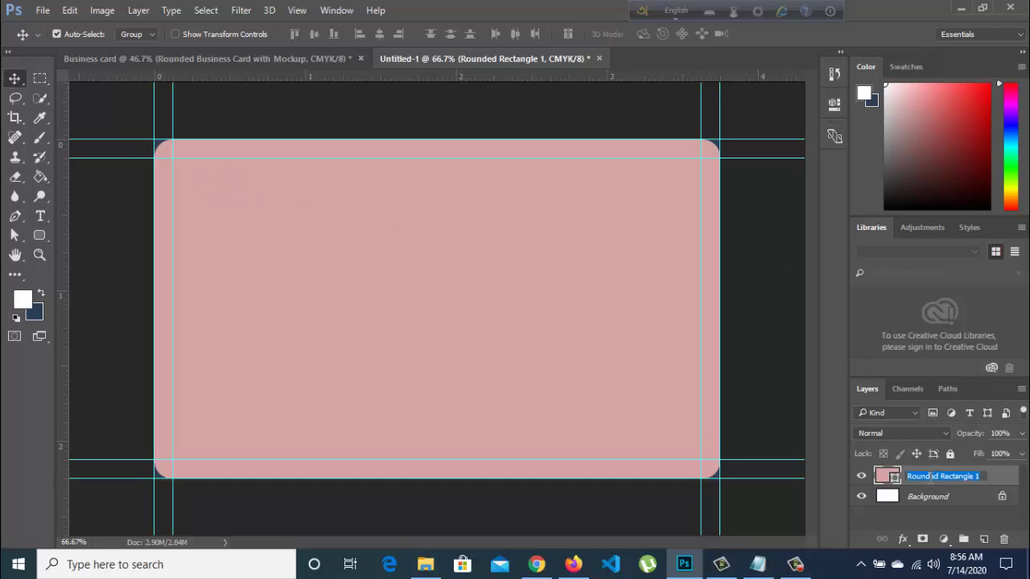
pyautogui.write('backpart')
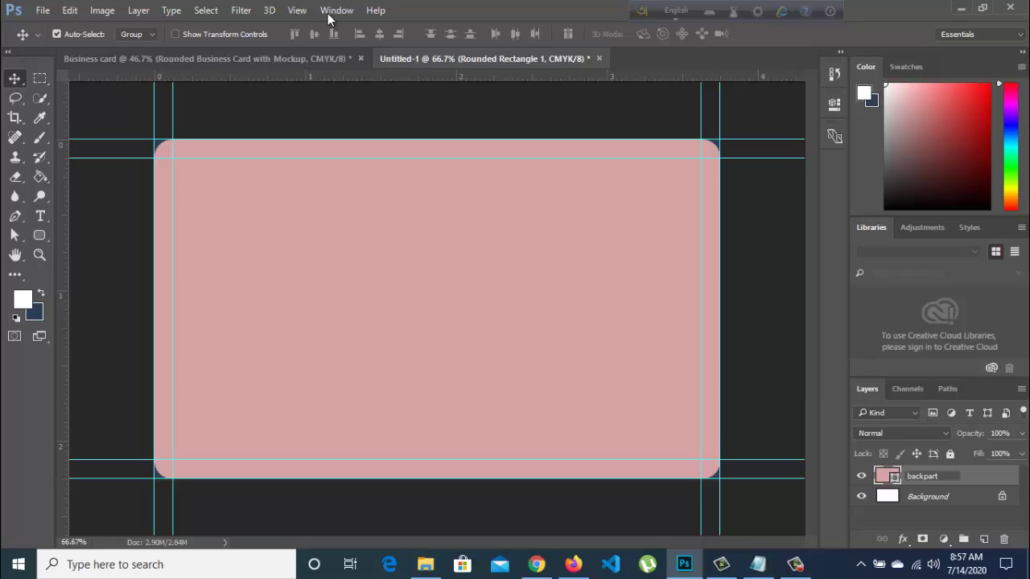
pyautogui.press('Return')
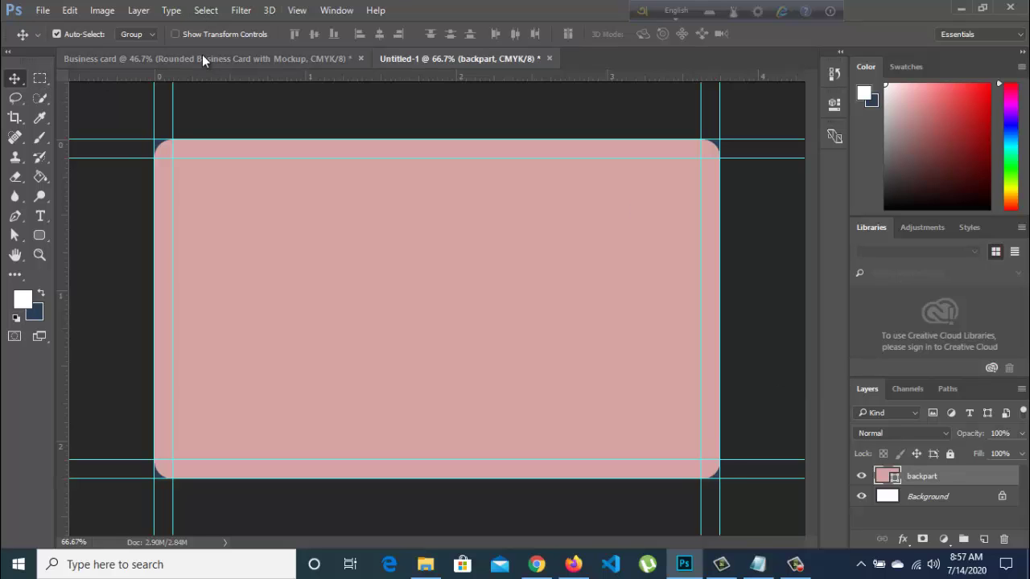
pyautogui.click(202, 56)
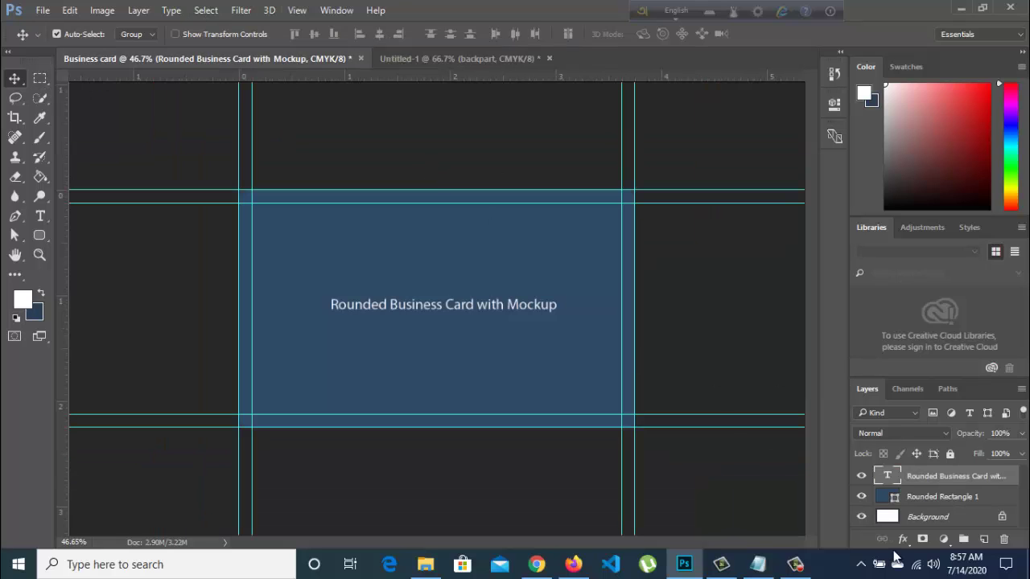
pyautogui.doubleClick(937, 497)
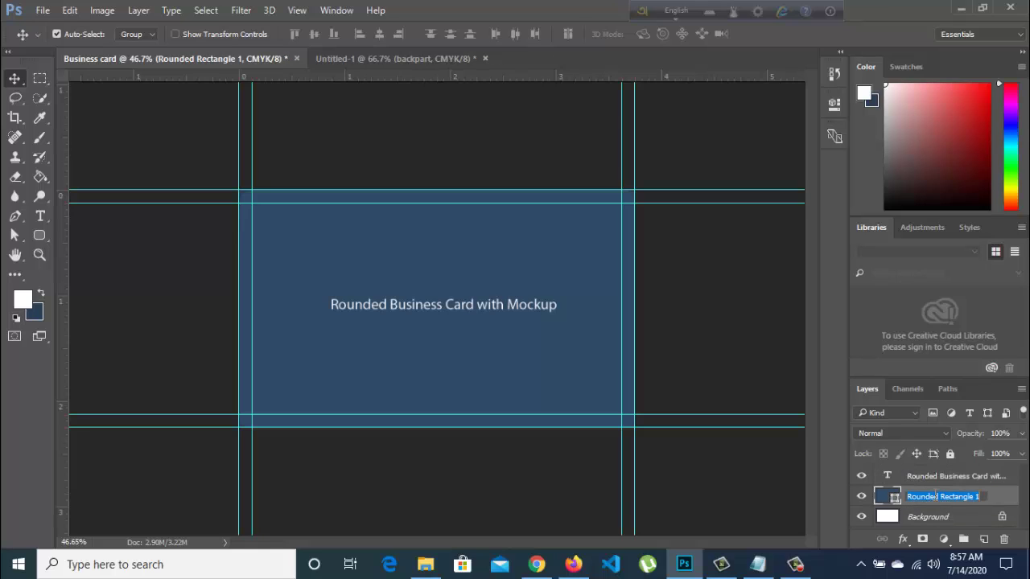
pyautogui.press('BackSpace')
pyautogui.write('fontpart')
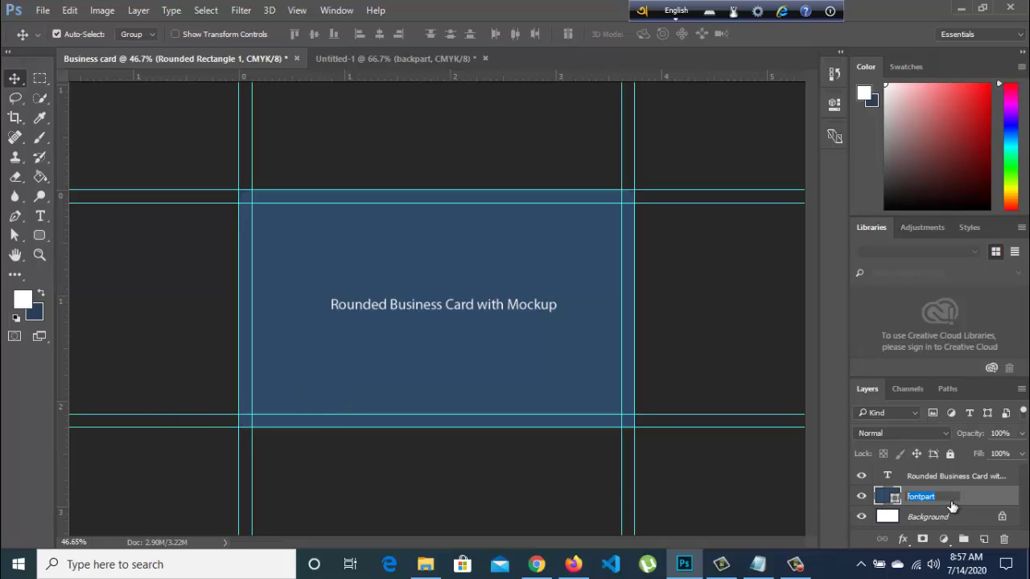
pyautogui.click(748, 556)
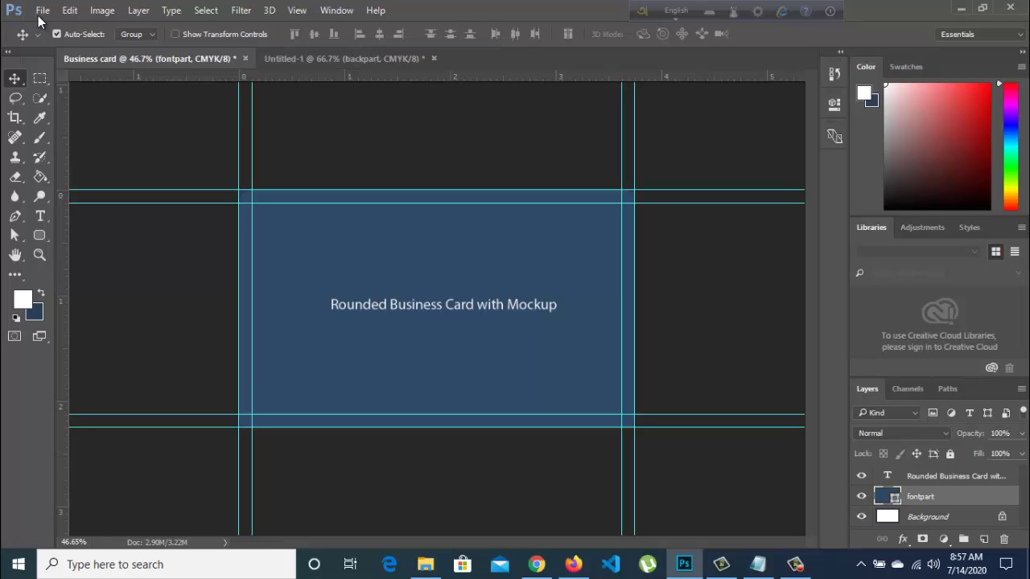
# - Save the pink-and-navy mockup image from the browser as Card-Mockup.jpg
pyautogui.click(537, 564)
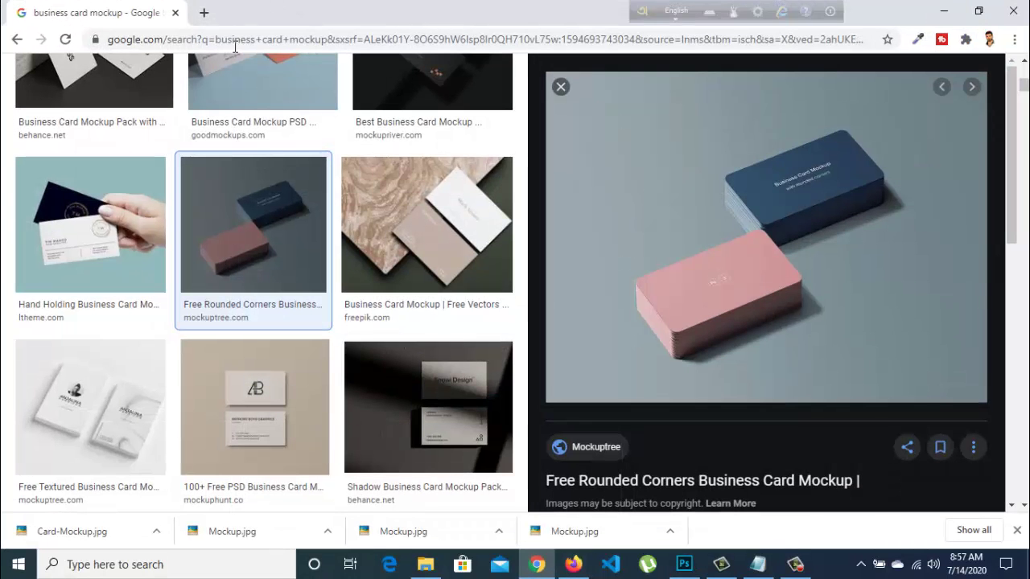
pyautogui.rightClick(750, 222)
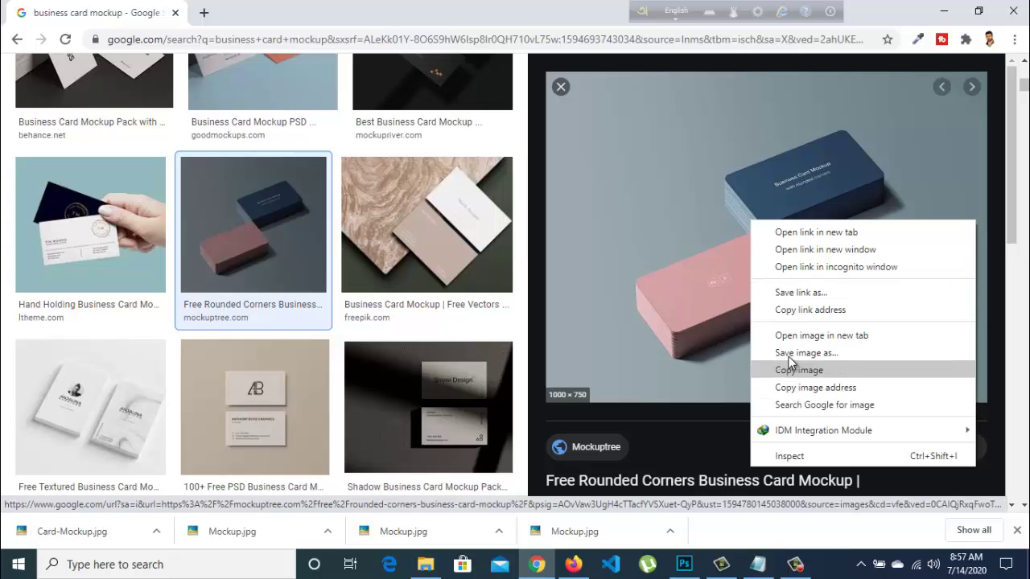
pyautogui.click(845, 358)
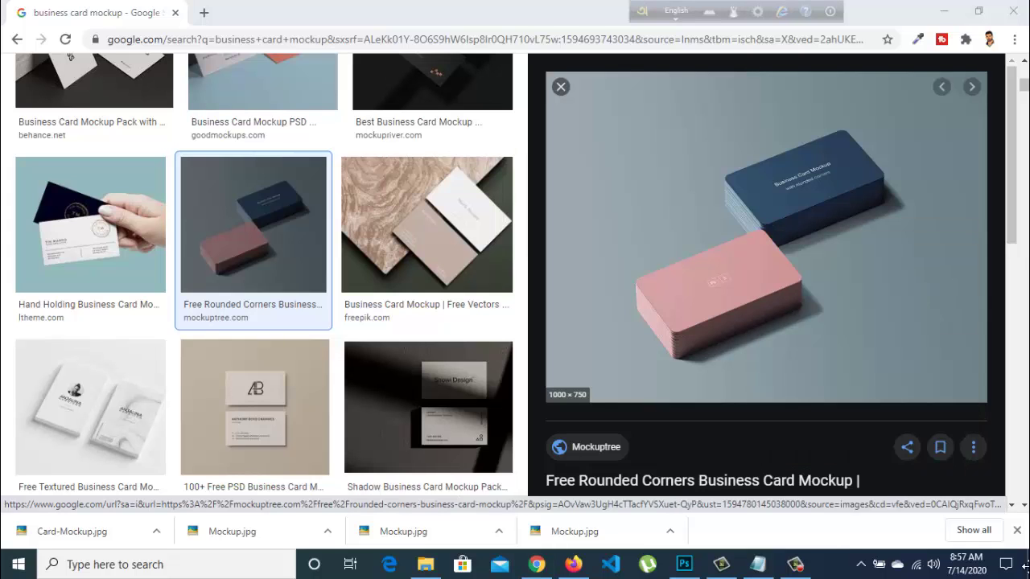
pyautogui.click(944, 11)
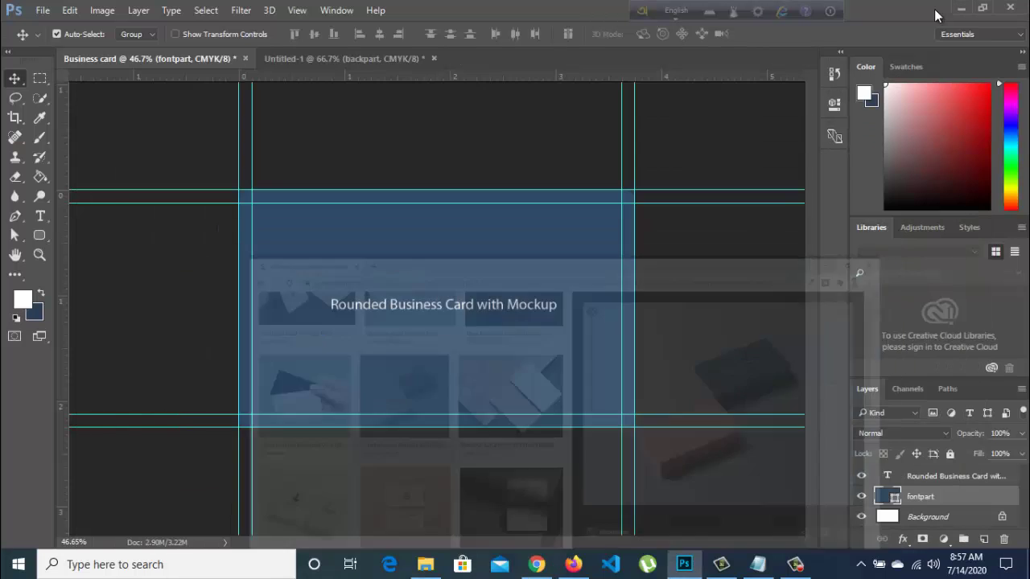
pyautogui.click(959, 10)
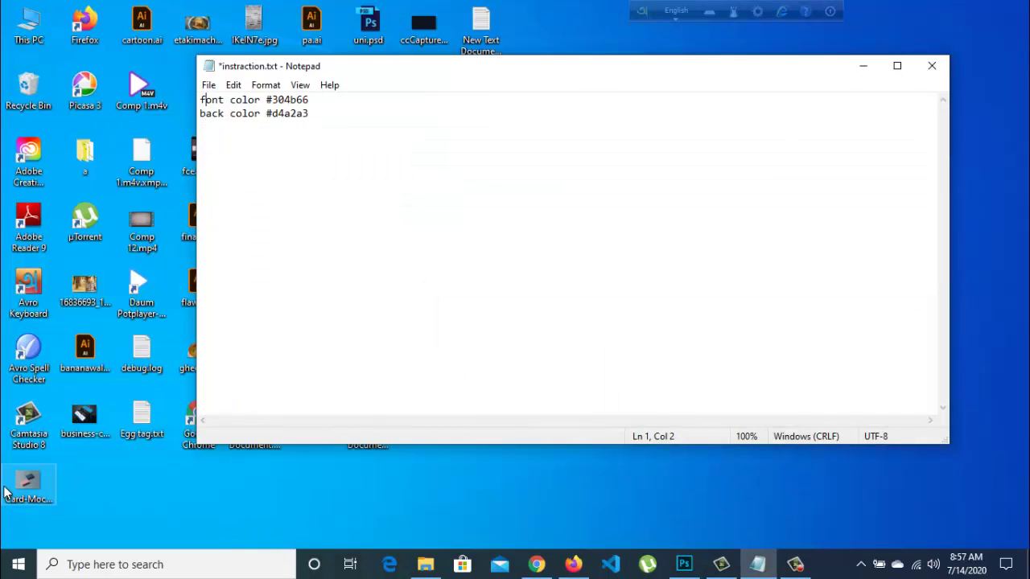
pyautogui.click(684, 564)
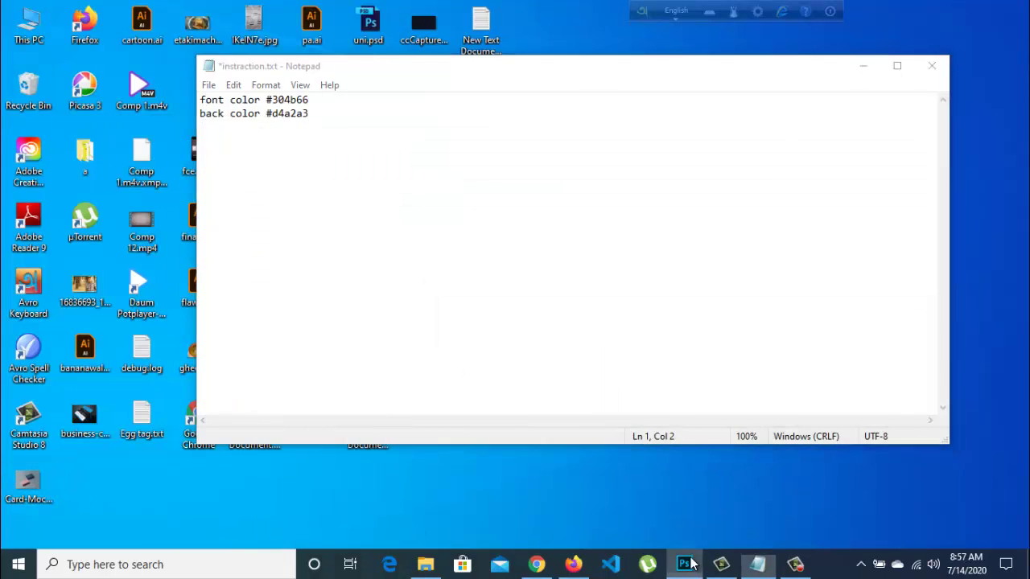
pyautogui.click(42, 10)
# - Open Card-Mockup.jpg from the Desktop as a new Photoshop document
pyautogui.press('Escape')
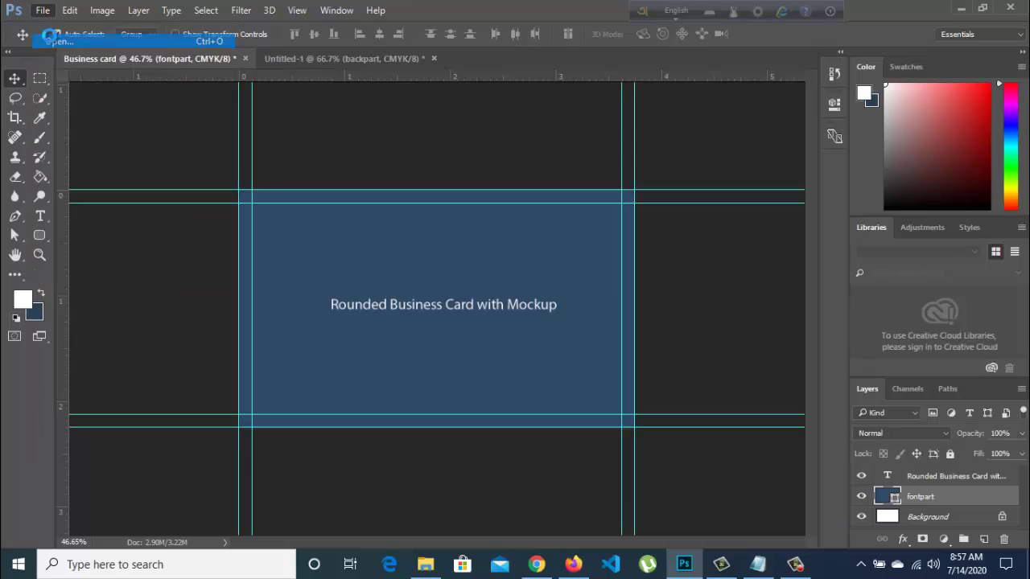
pyautogui.hotkey('ctrl', 'o')
pyautogui.click(366, 249)
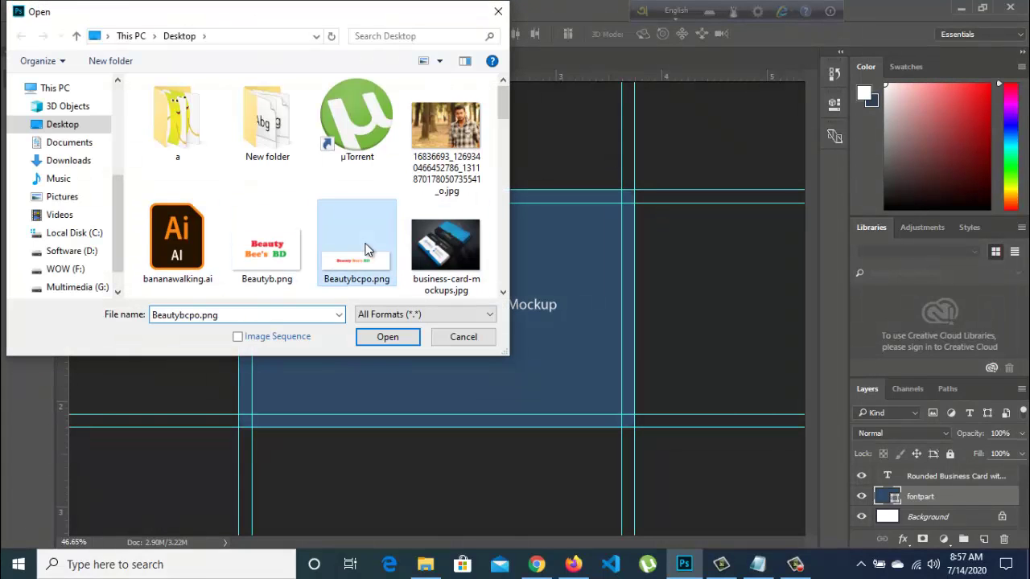
pyautogui.scroll(-2, 366, 249)
pyautogui.click(172, 112)
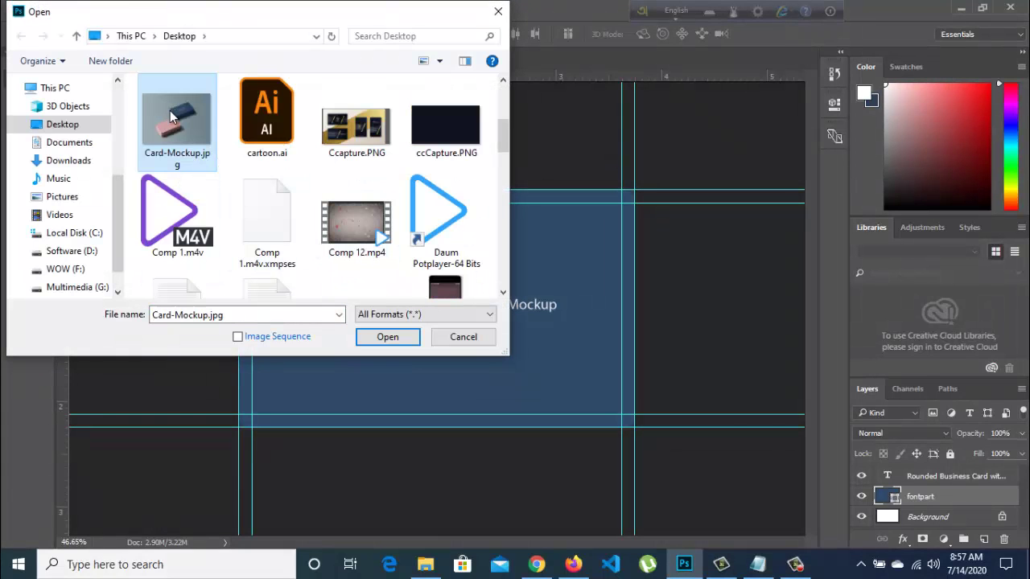
pyautogui.click(414, 336)
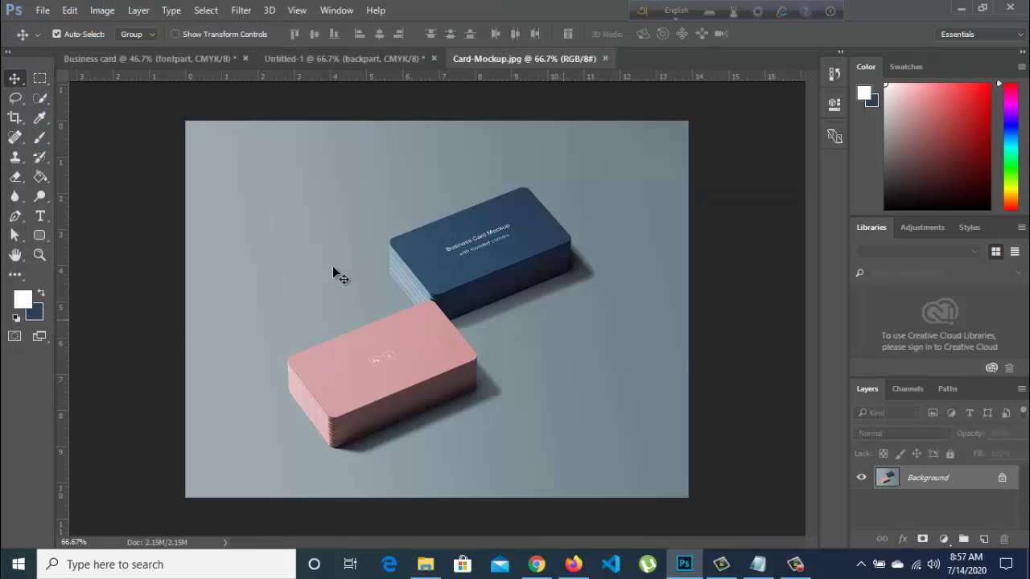
# - Draw a rounded rectangle over the navy card and convert it to a smart object
pyautogui.click(39, 236)
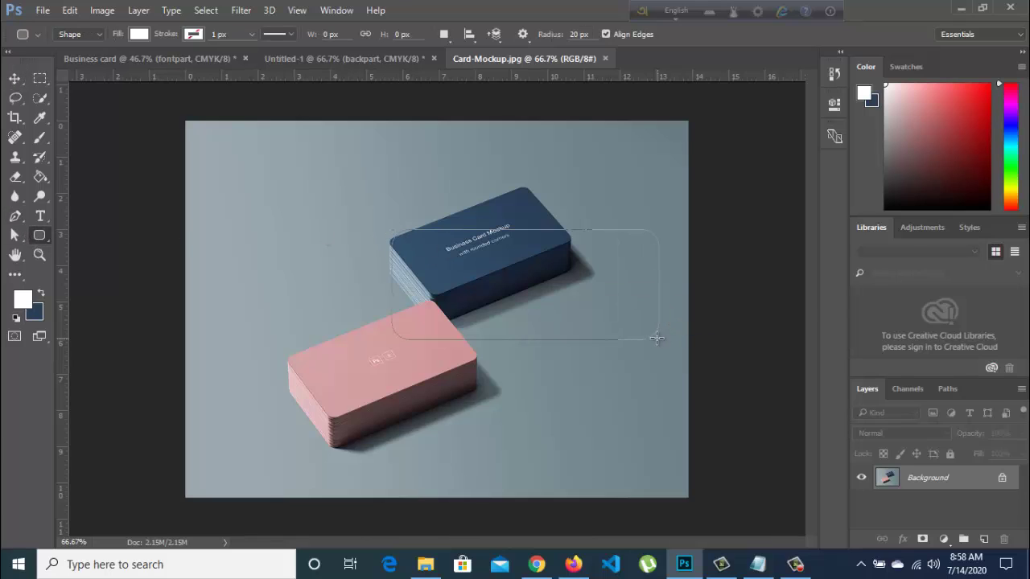
pyautogui.moveTo(396, 231); pyautogui.dragTo(656, 340)
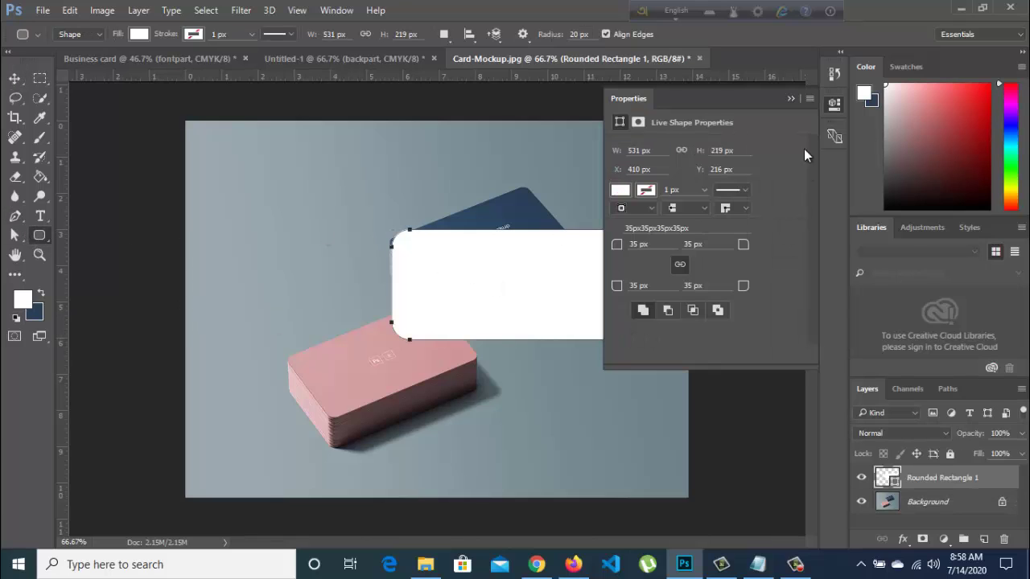
pyautogui.click(835, 104)
pyautogui.rightClick(922, 471)
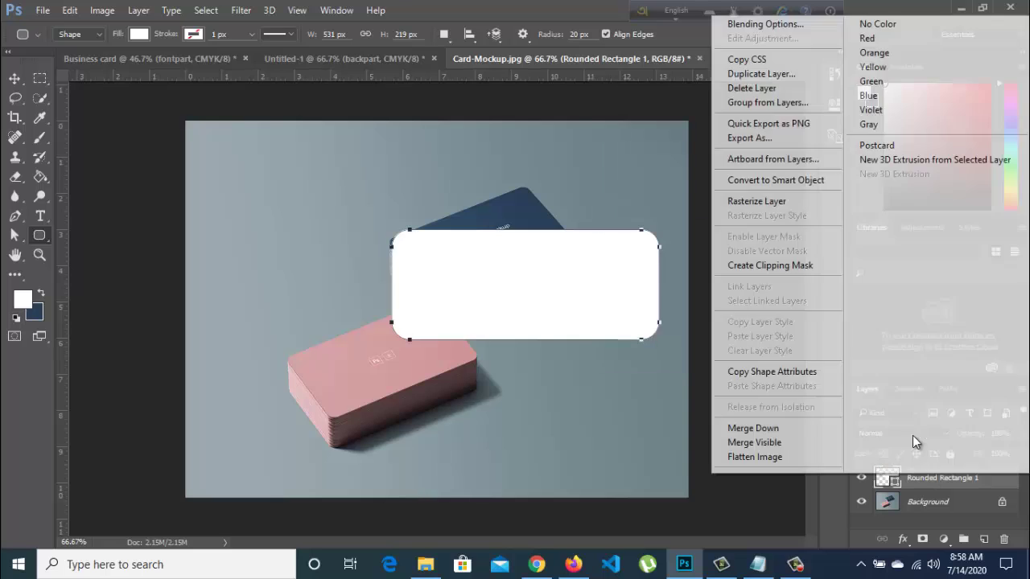
pyautogui.click(776, 179)
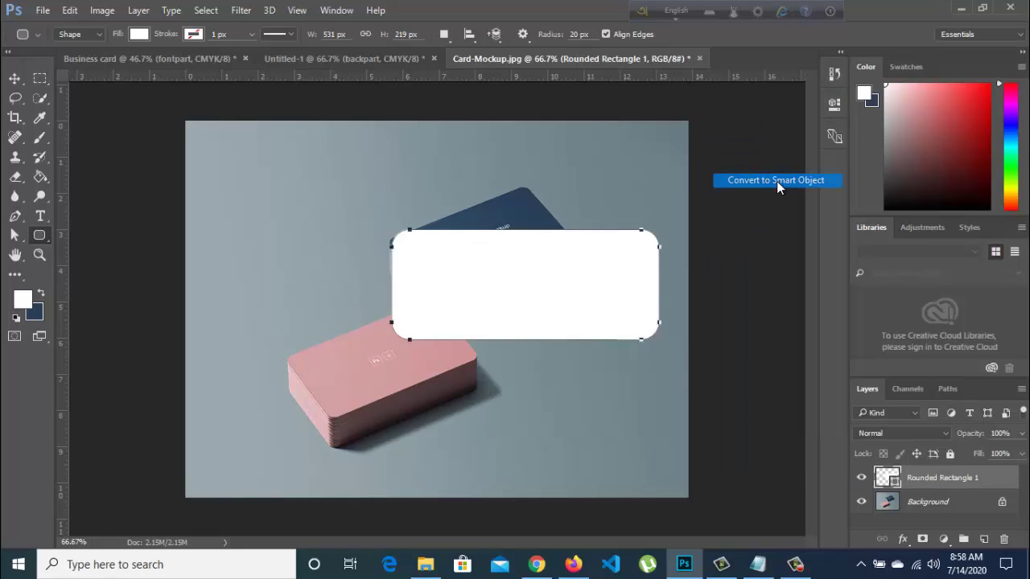
# - Enter Distort transform mode and set the layer opacity to 36%
pyautogui.hotkey('ctrl', 't')
pyautogui.rightClick(496, 293)
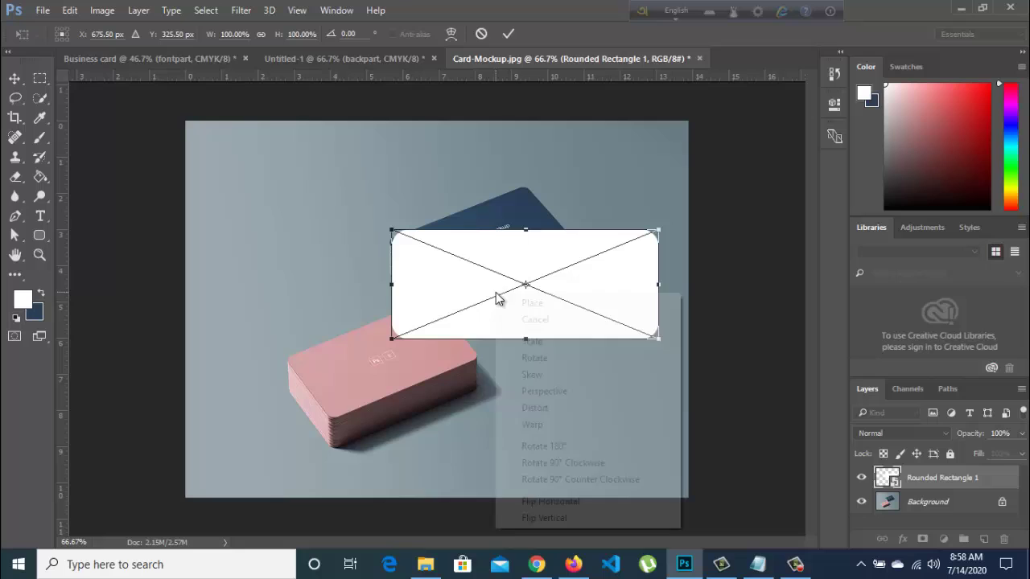
pyautogui.click(531, 410)
pyautogui.scroll(2, 511, 274)
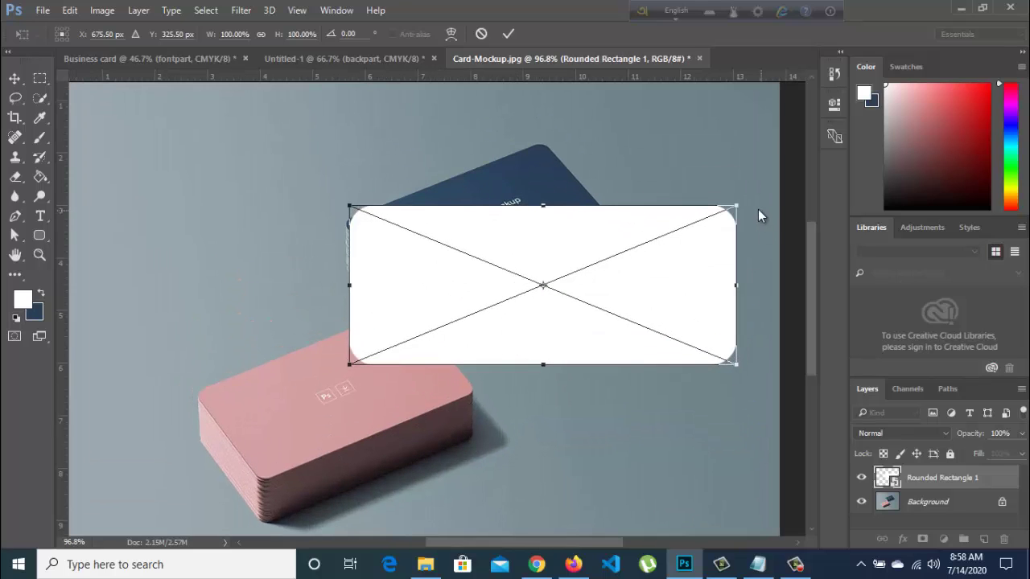
pyautogui.click(1022, 434)
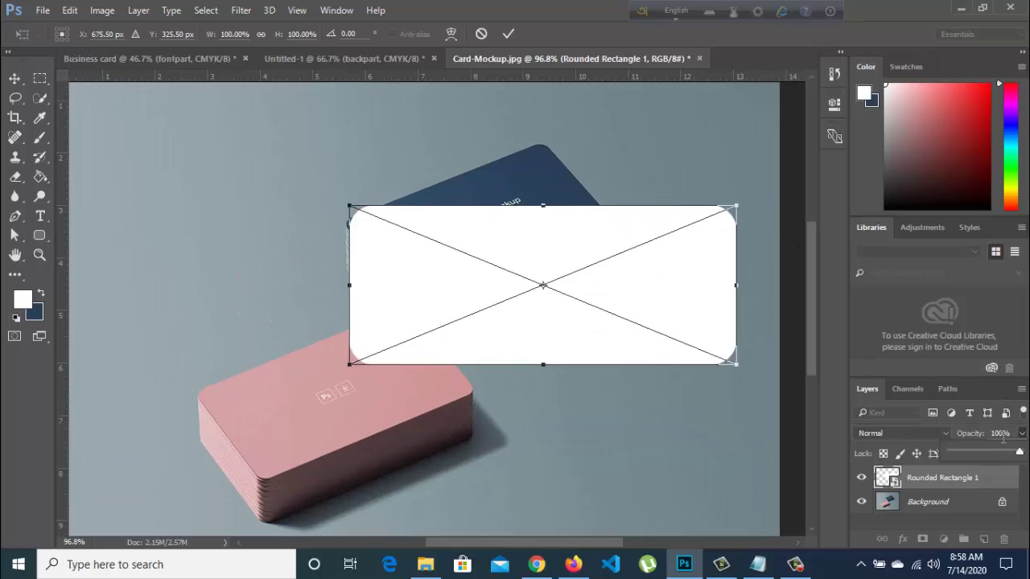
pyautogui.click(976, 449)
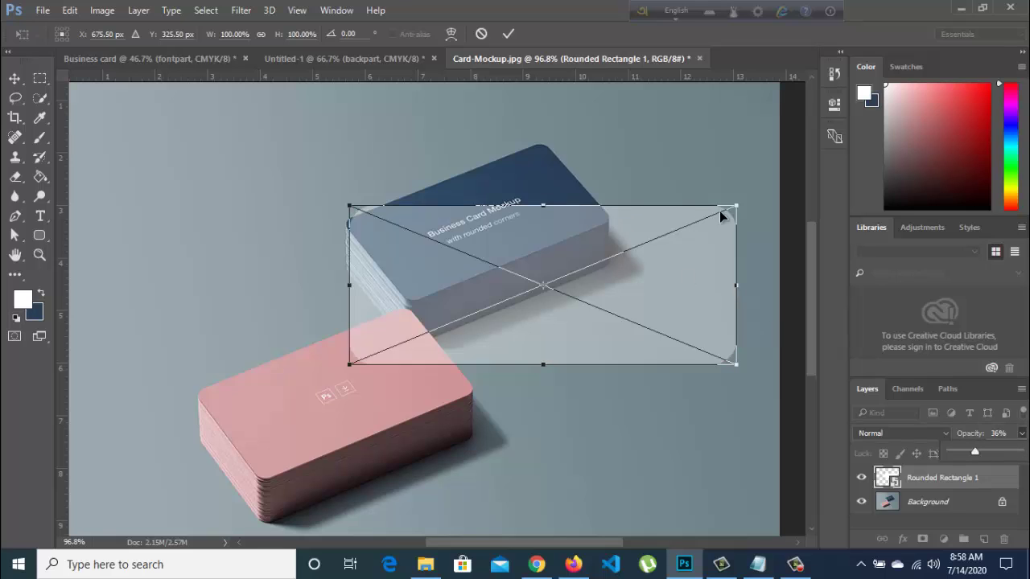
# - Drag the distort corners roughly onto the navy card's top face
pyautogui.moveTo(734, 208); pyautogui.dragTo(543, 143)
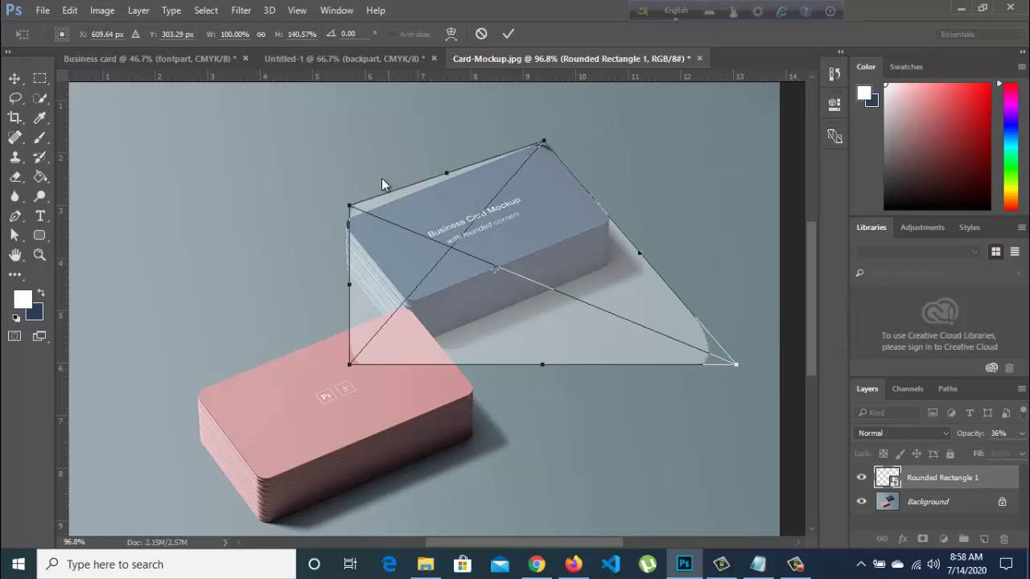
pyautogui.moveTo(349, 208); pyautogui.dragTo(346, 220)
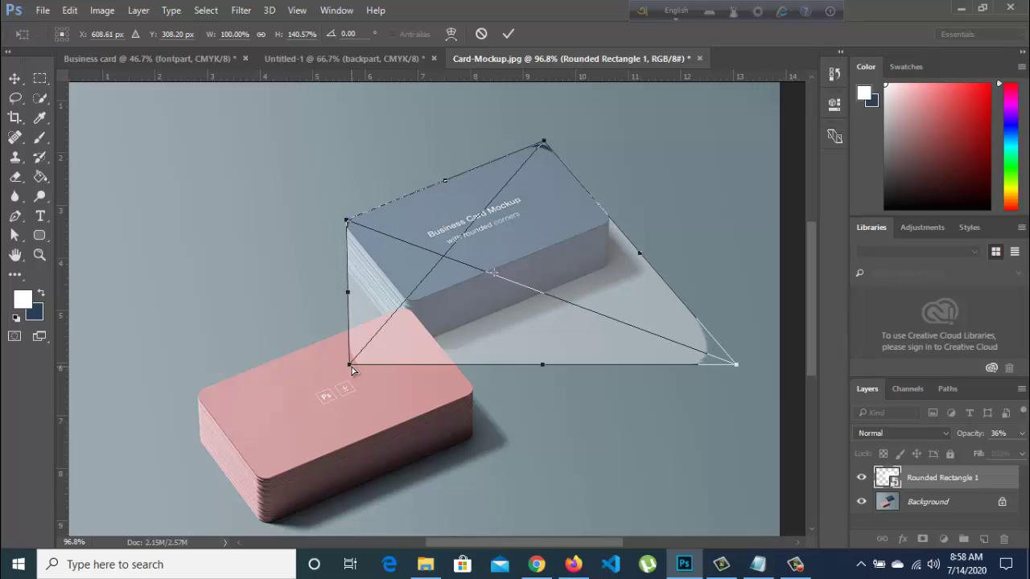
pyautogui.moveTo(349, 363); pyautogui.dragTo(404, 296)
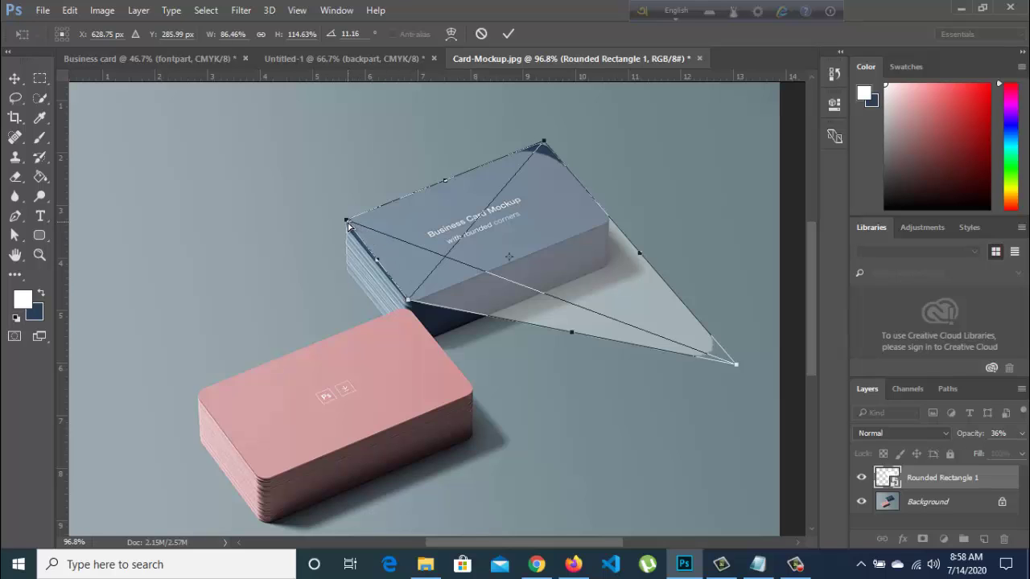
pyautogui.moveTo(347, 228); pyautogui.dragTo(347, 230)
pyautogui.scroll(2, 347, 230)
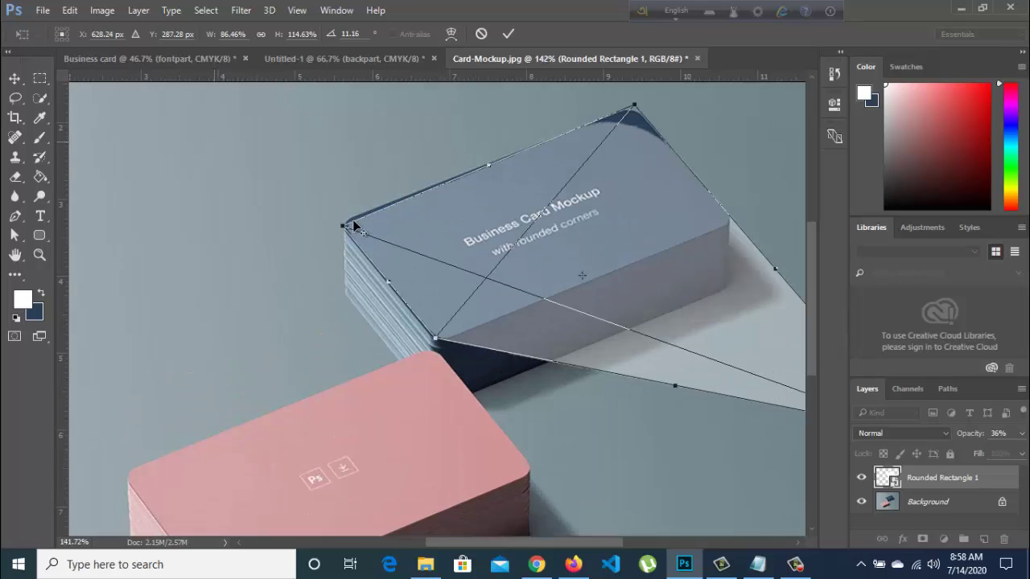
pyautogui.moveTo(343, 231); pyautogui.dragTo(336, 224)
pyautogui.scroll(-1, 680, 149)
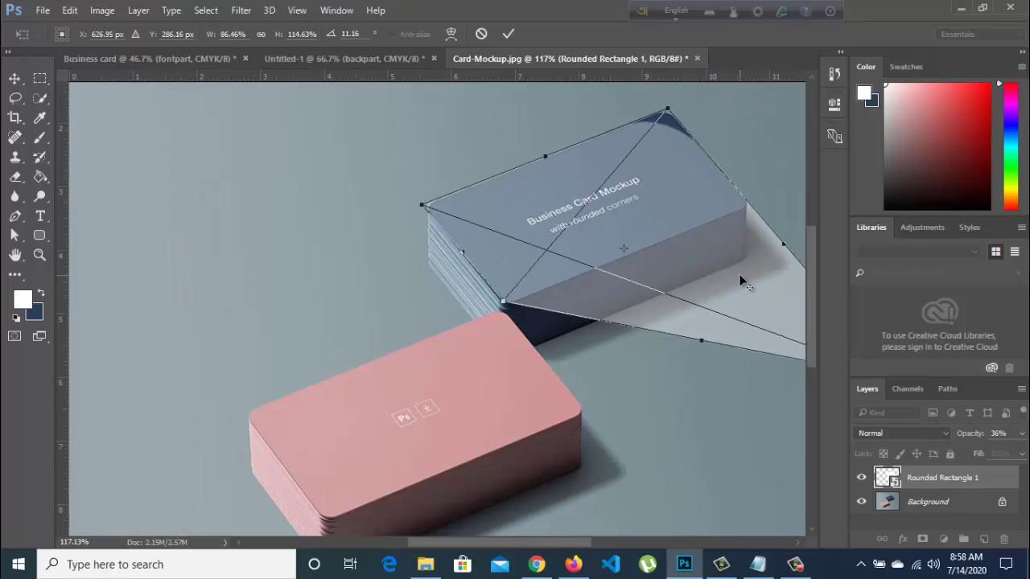
pyautogui.scroll(-2, 740, 281)
# - Fine-tune the corners to fit the navy card exactly and commit the distortion
pyautogui.moveTo(681, 343)
pyautogui.mouseDown()
pyautogui.moveTo(635, 232)
pyautogui.moveTo(593, 235)
pyautogui.mouseUp()
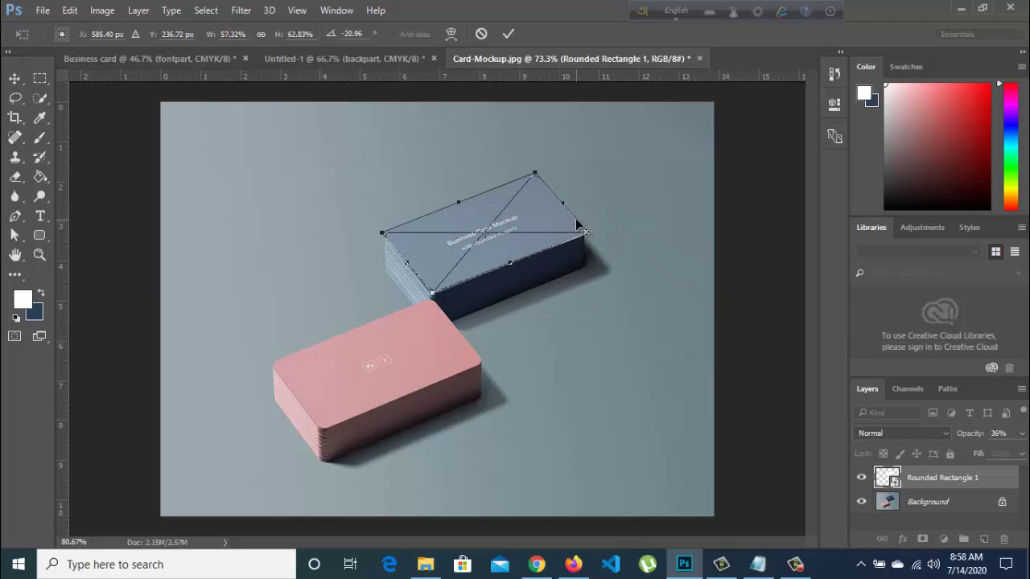
pyautogui.scroll(3, 592, 234)
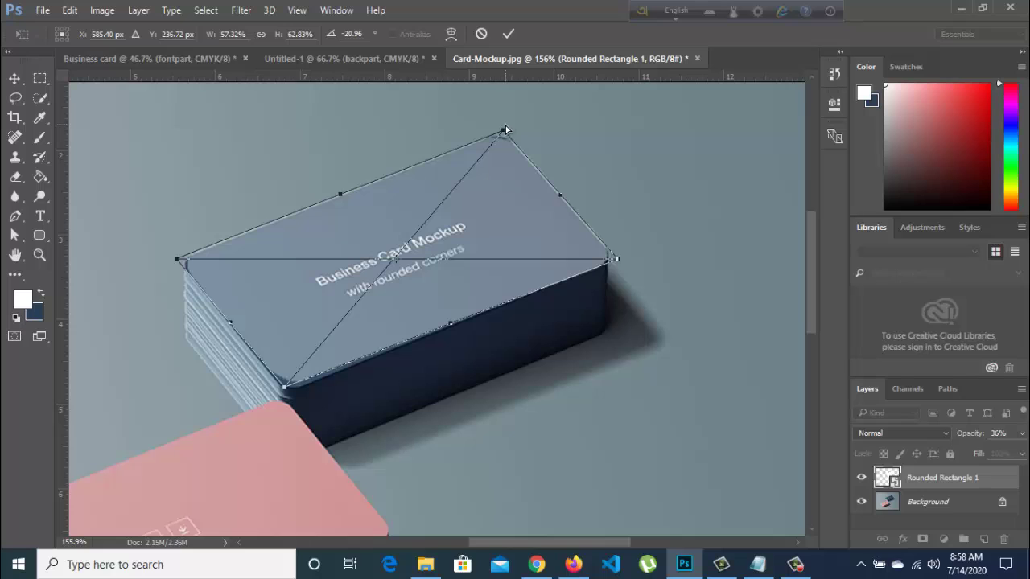
pyautogui.moveTo(503, 133); pyautogui.dragTo(502, 127)
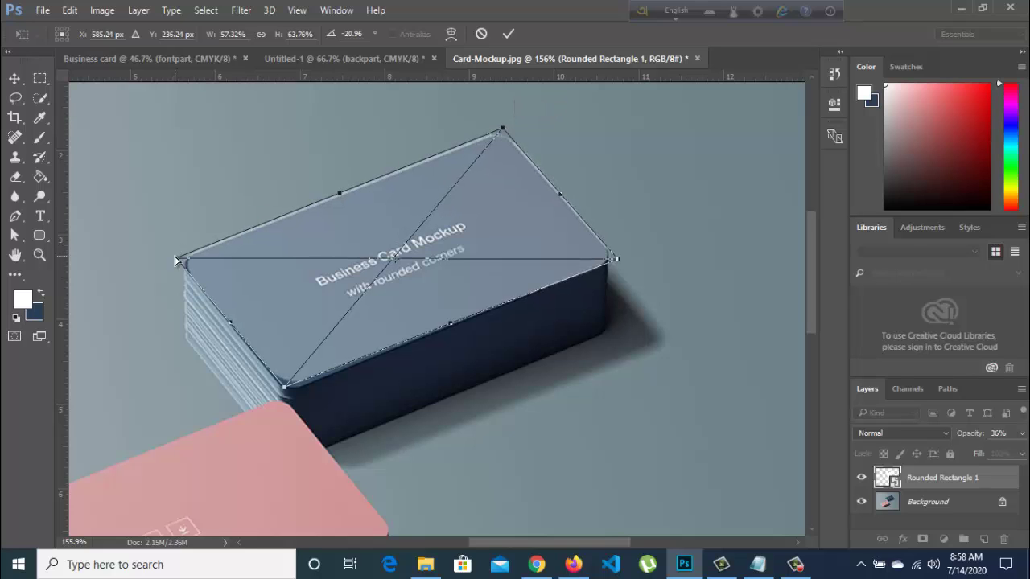
pyautogui.moveTo(176, 262); pyautogui.dragTo(173, 261)
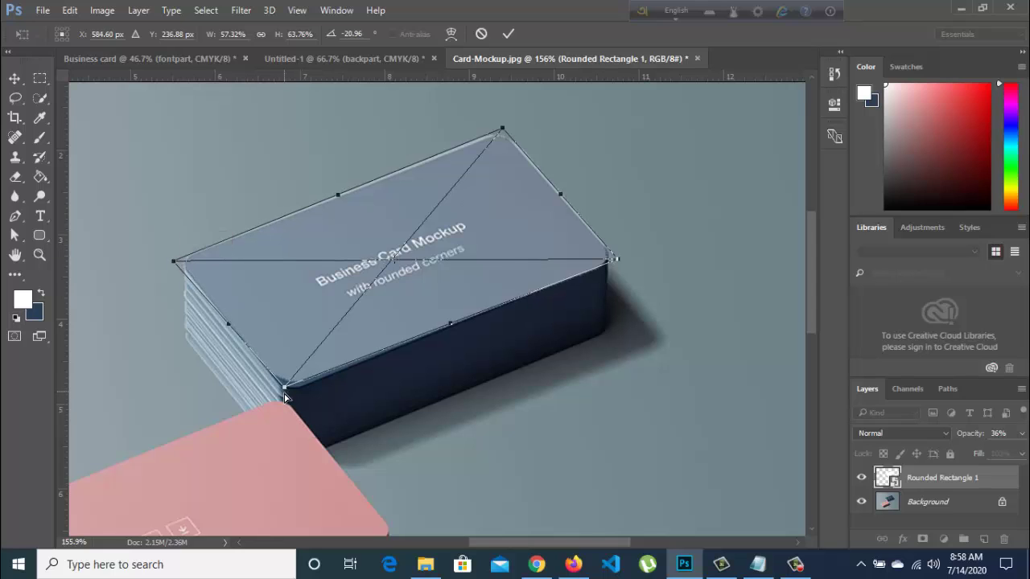
pyautogui.moveTo(284, 396); pyautogui.dragTo(287, 399)
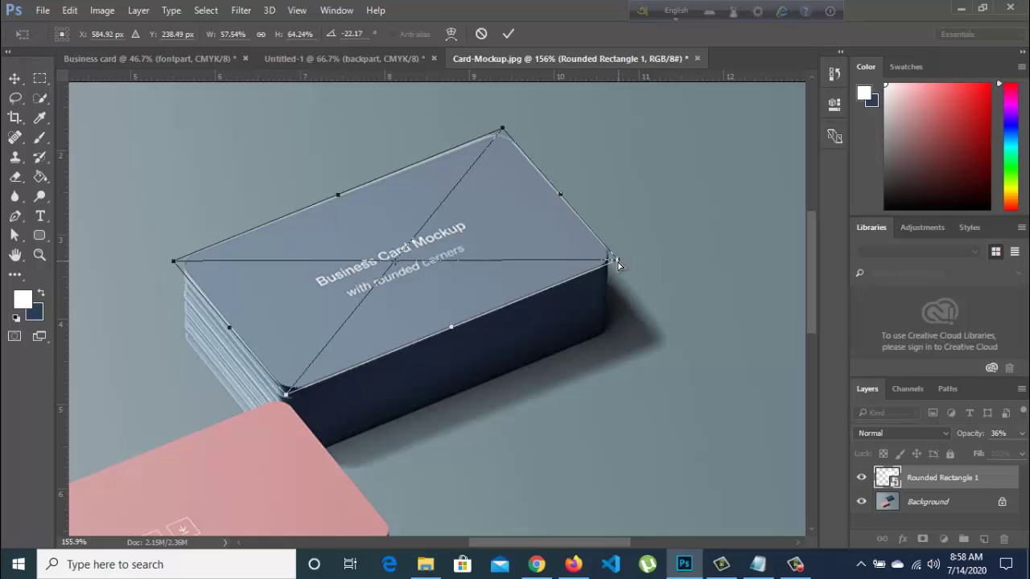
pyautogui.press('u')
pyautogui.press('Return')
pyautogui.scroll(-3, 613, 321)
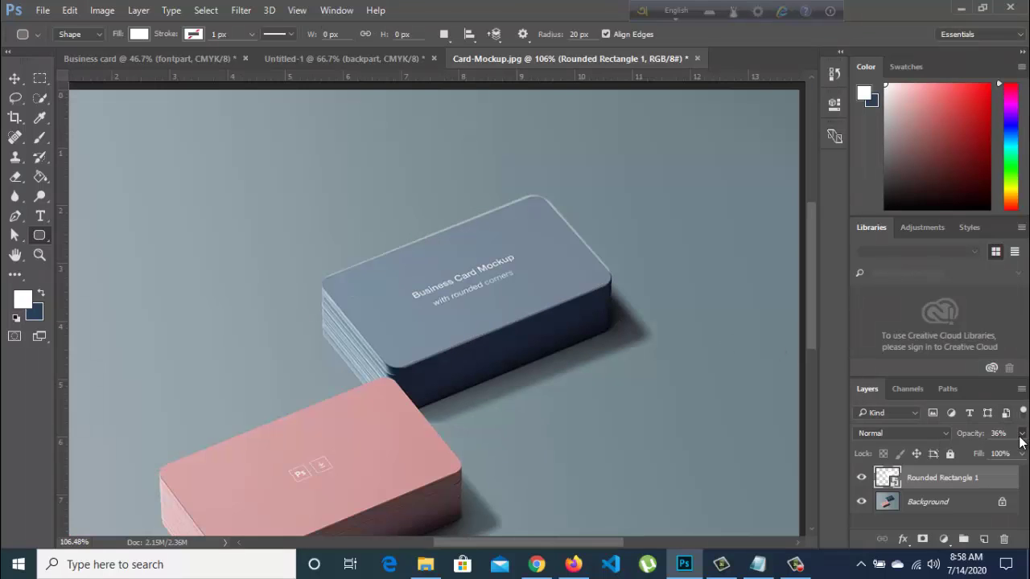
# - Restore the fitted layer to 100% opacity and draw a rounded rectangle over the pink card
pyautogui.moveTo(983, 450); pyautogui.dragTo(1021, 450)
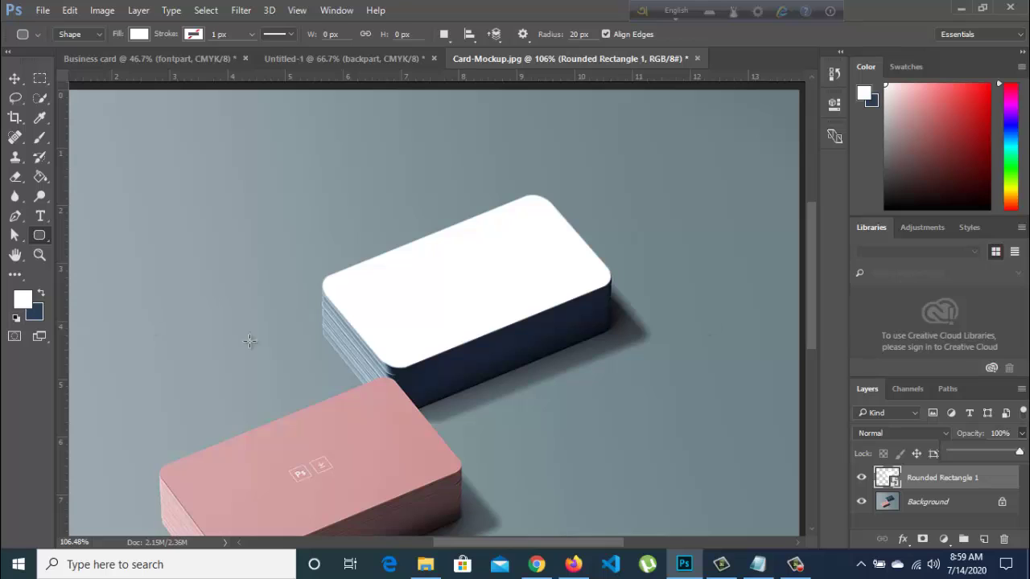
pyautogui.scroll(-5, 588, 386)
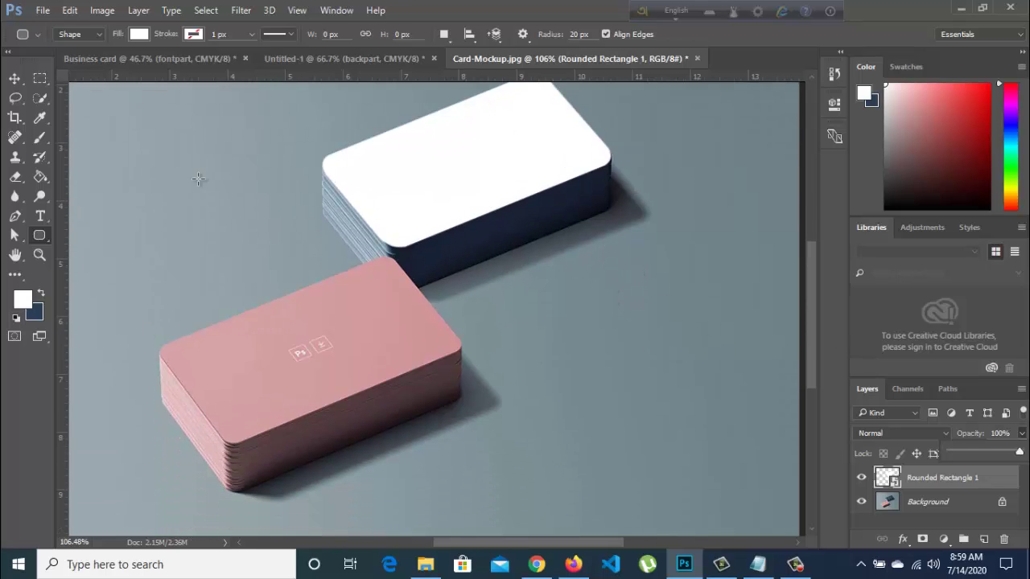
pyautogui.click(42, 233)
pyautogui.moveTo(157, 303); pyautogui.dragTo(475, 448)
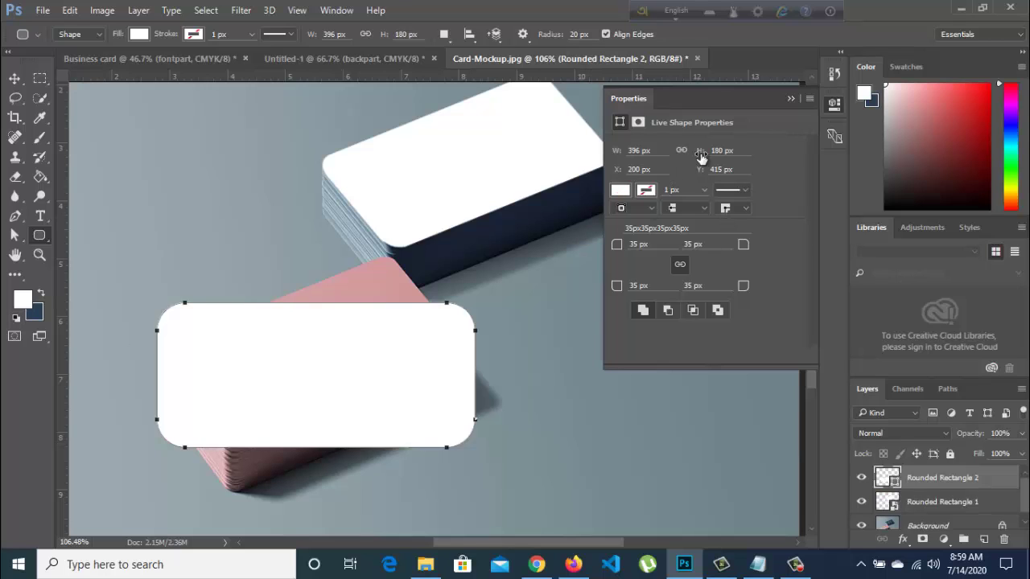
pyautogui.click(834, 104)
# - Rename the two rectangle layers 'front' and 'back'
pyautogui.rightClick(956, 478)
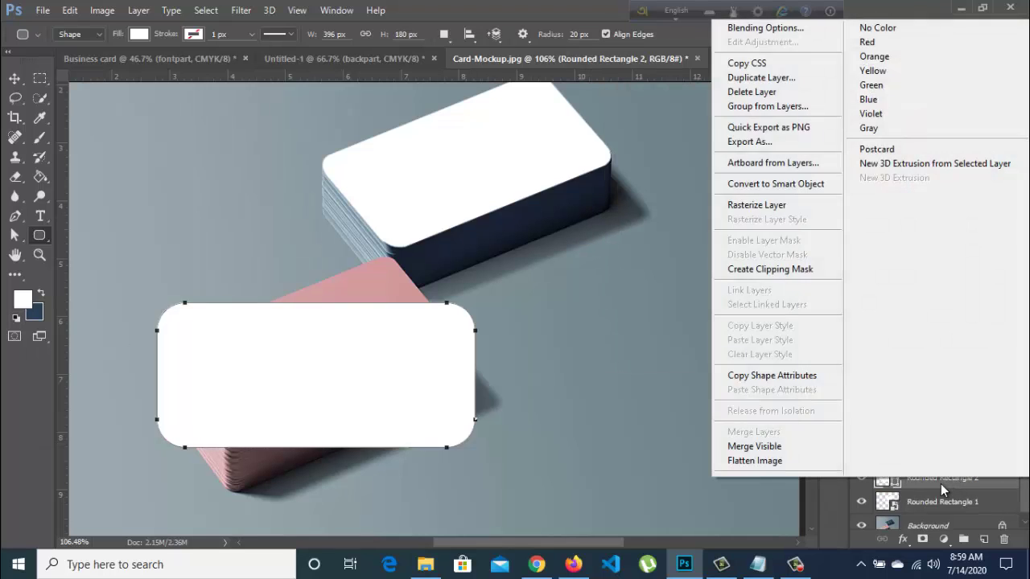
pyautogui.click(941, 484)
pyautogui.click(939, 501)
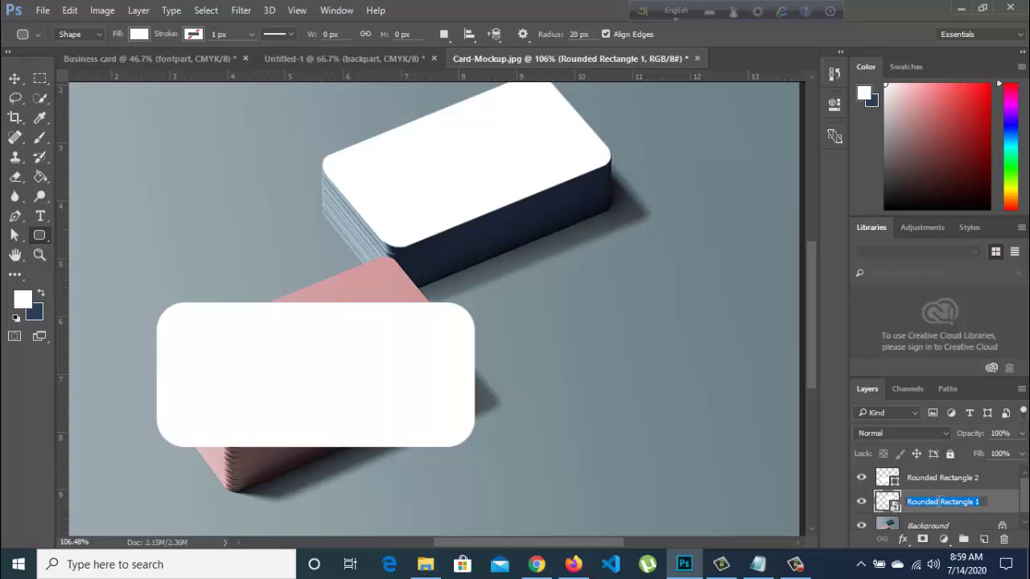
pyautogui.write('front')
pyautogui.press('Return')
pyautogui.click(940, 486)
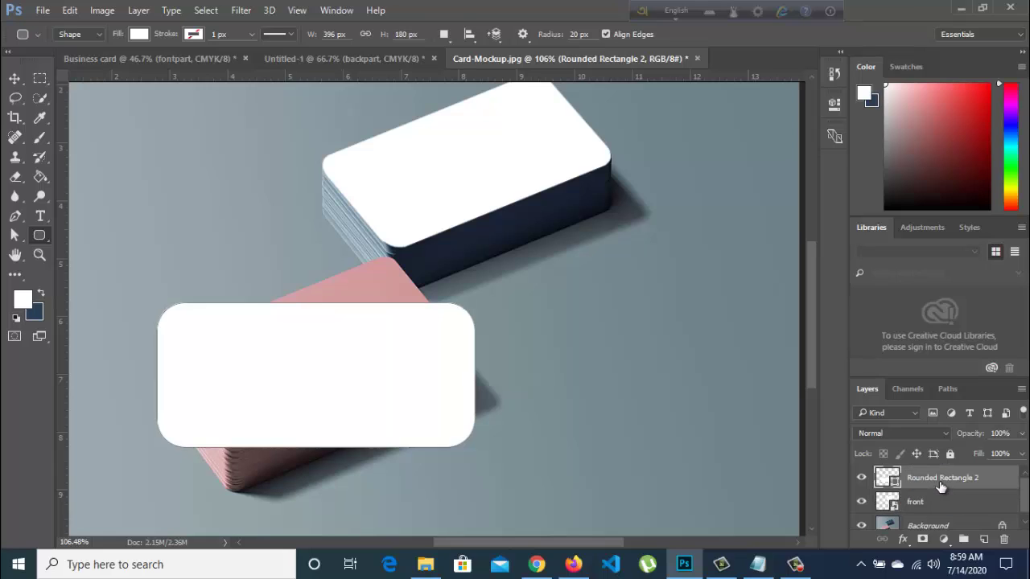
pyautogui.write('back')
pyautogui.press('Return')
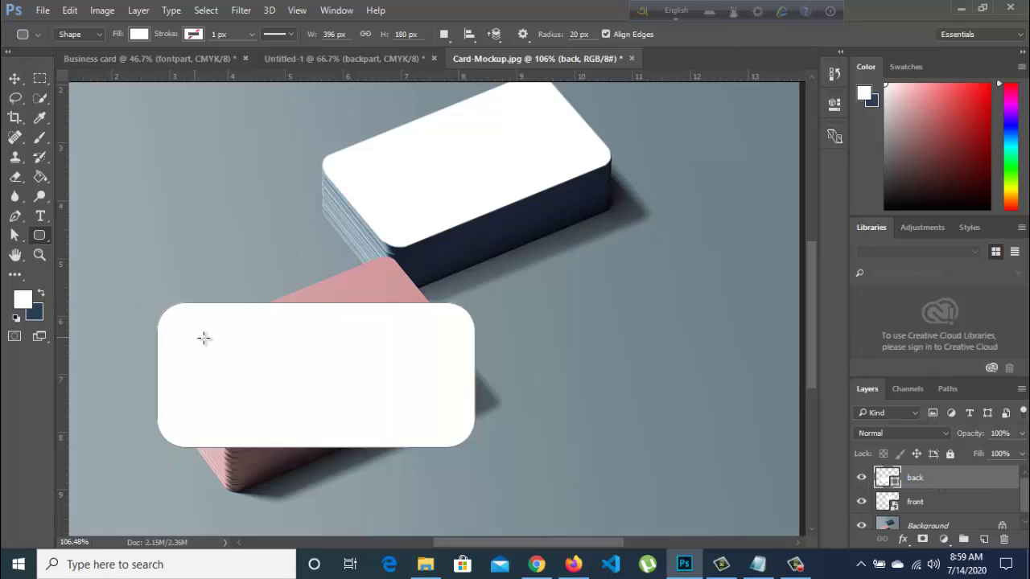
# - Convert the back rectangle layer to a smart object
pyautogui.hotkey('ctrl', 't')
pyautogui.rightClick(255, 332)
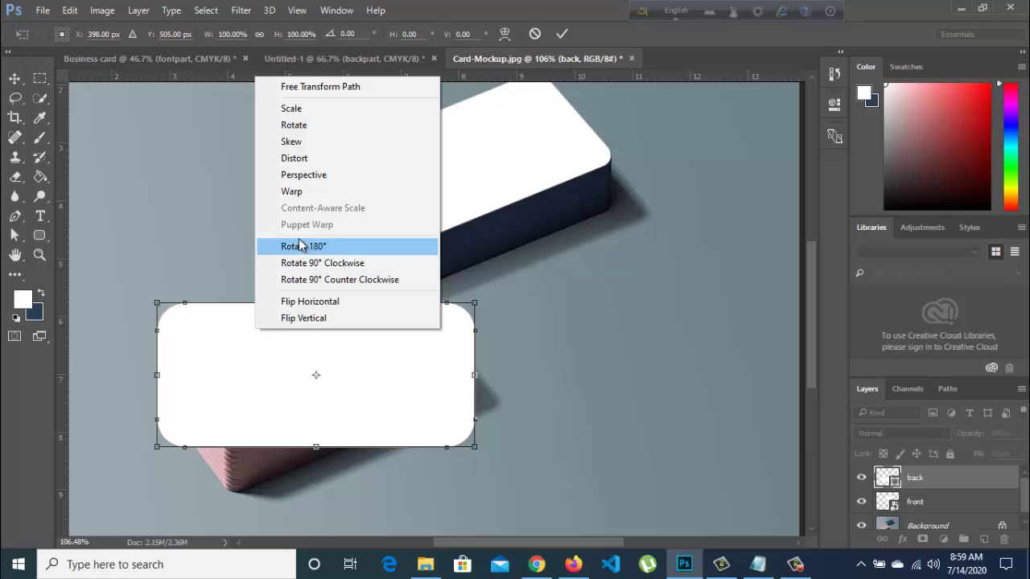
pyautogui.click(265, 372)
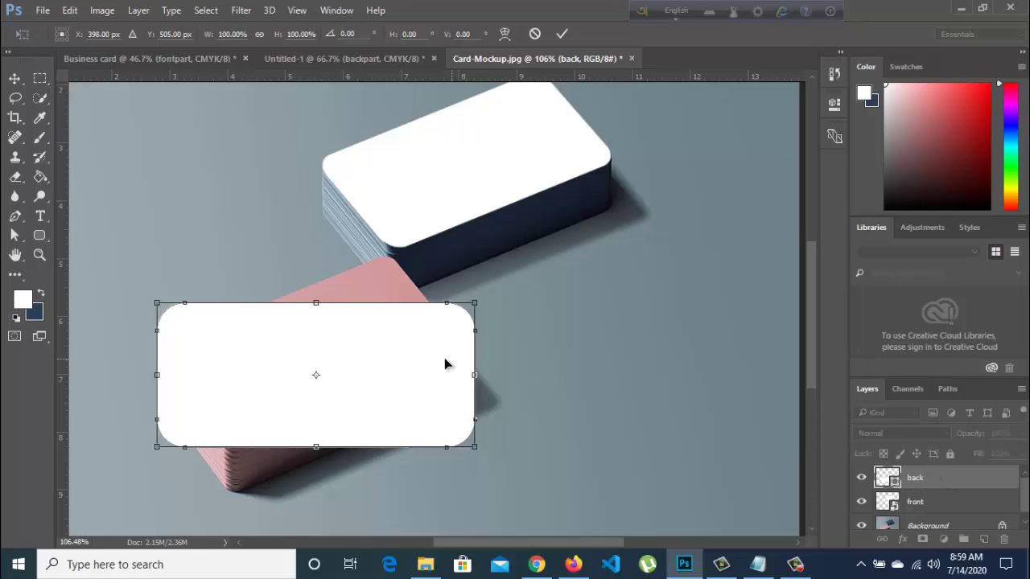
pyautogui.press('Return')
pyautogui.rightClick(925, 478)
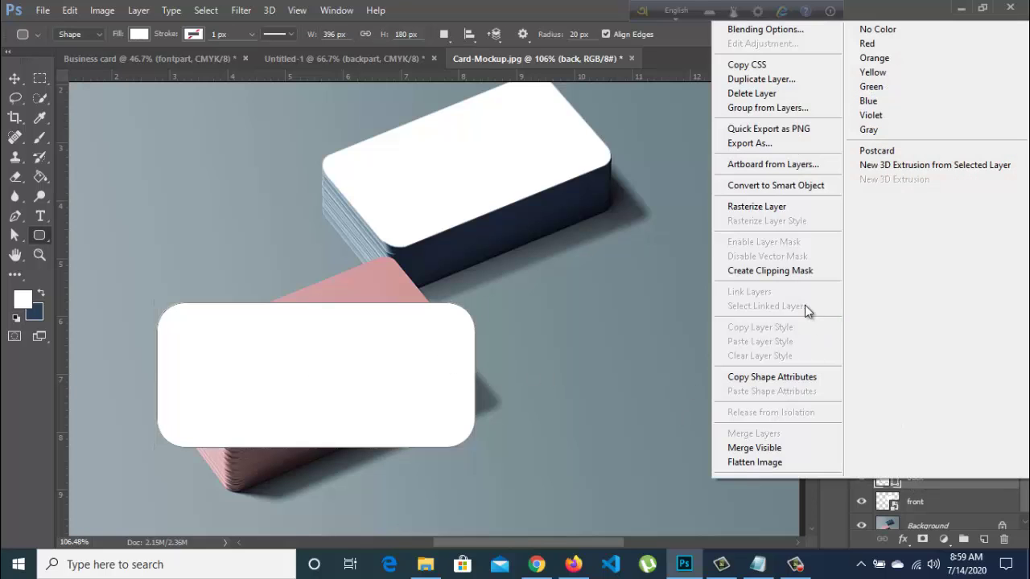
pyautogui.click(763, 190)
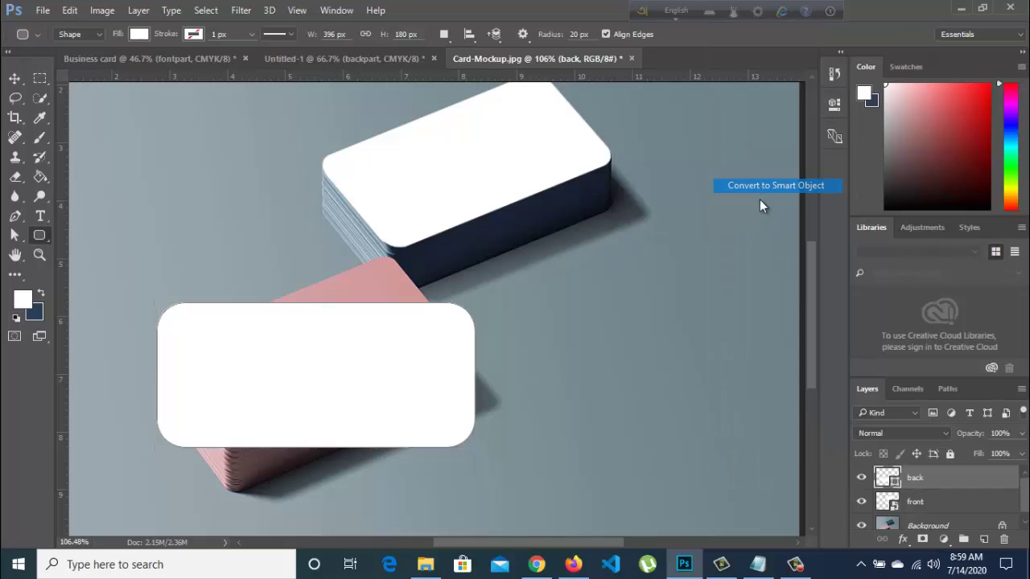
# - Switch the back layer to Distort transform and lower its opacity to 32%
pyautogui.hotkey('ctrl', 't')
pyautogui.rightClick(316, 340)
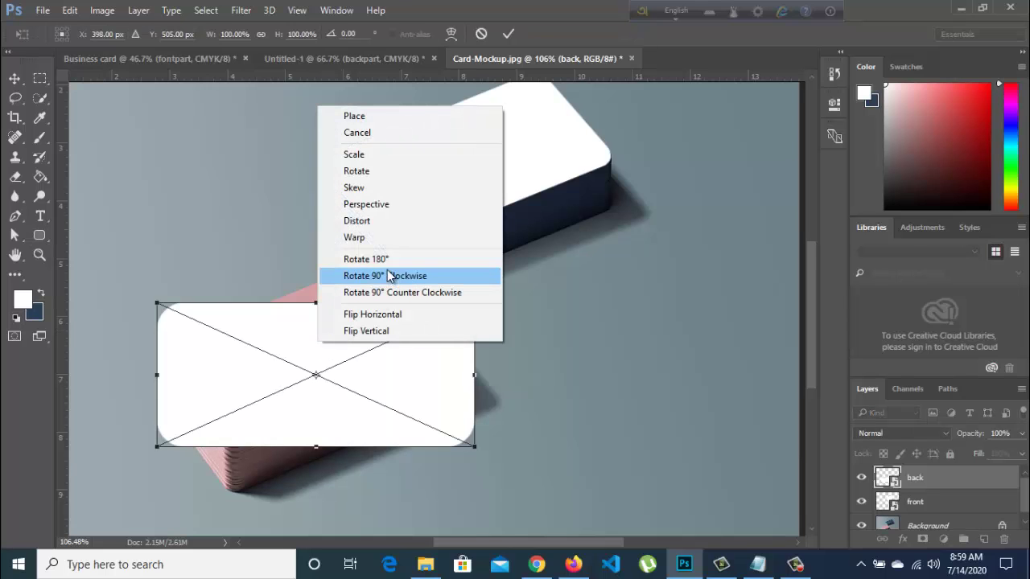
pyautogui.click(359, 222)
pyautogui.scroll(2, 456, 322)
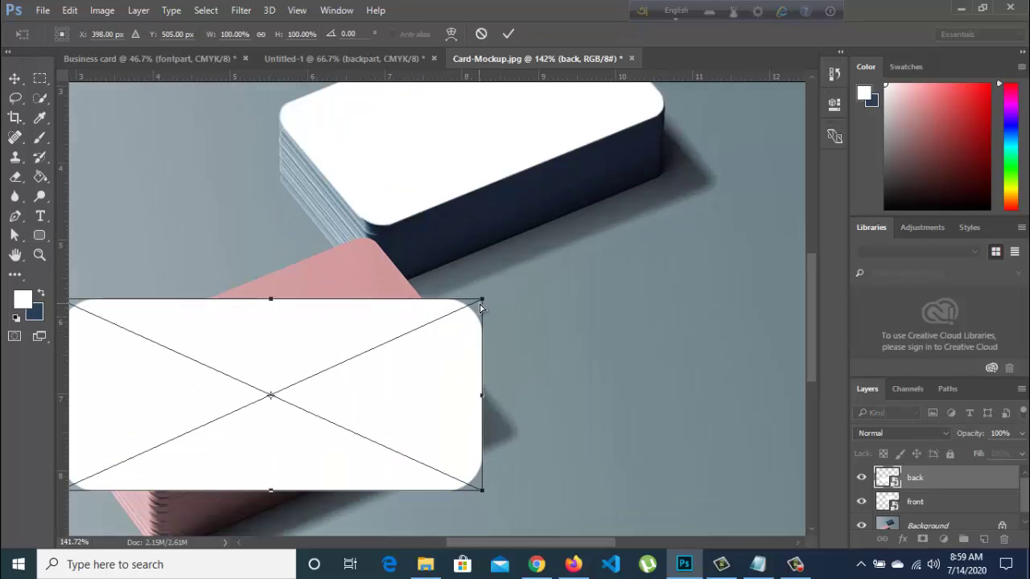
pyautogui.moveTo(481, 300); pyautogui.dragTo(378, 228)
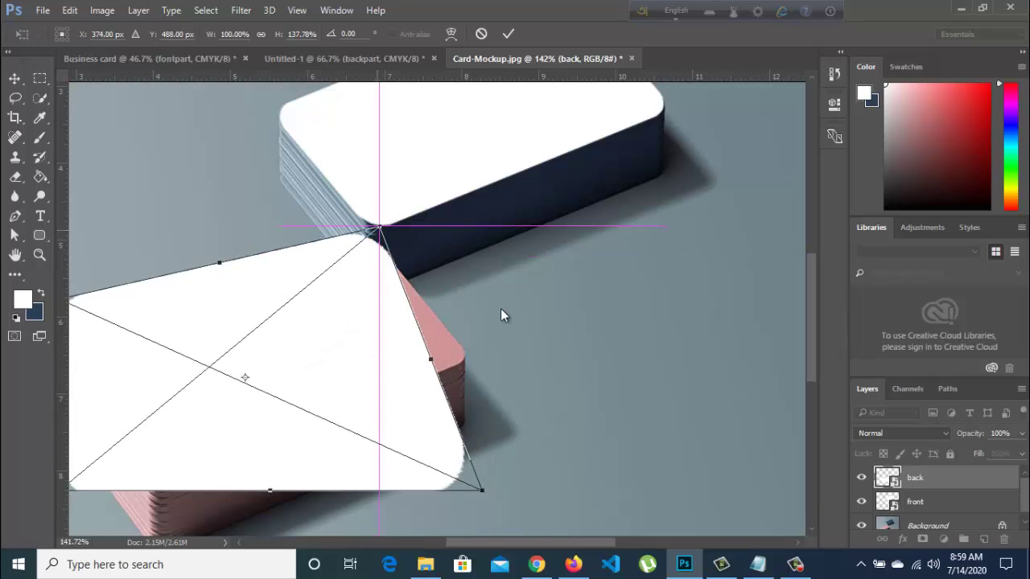
pyautogui.click(1023, 434)
pyautogui.moveTo(1019, 451); pyautogui.dragTo(972, 451)
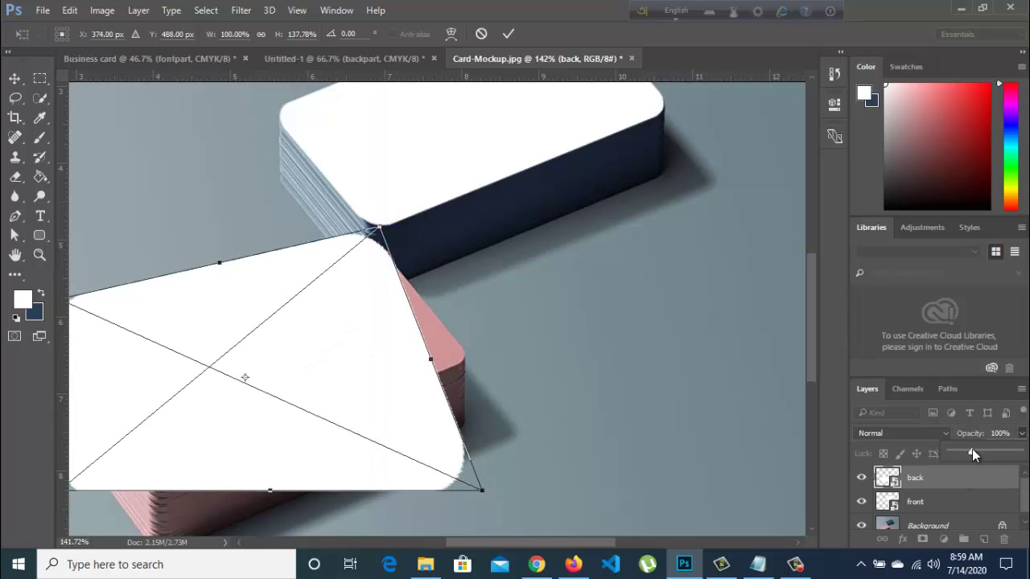
pyautogui.scroll(-1, 389, 396)
pyautogui.scroll(-1, 390, 396)
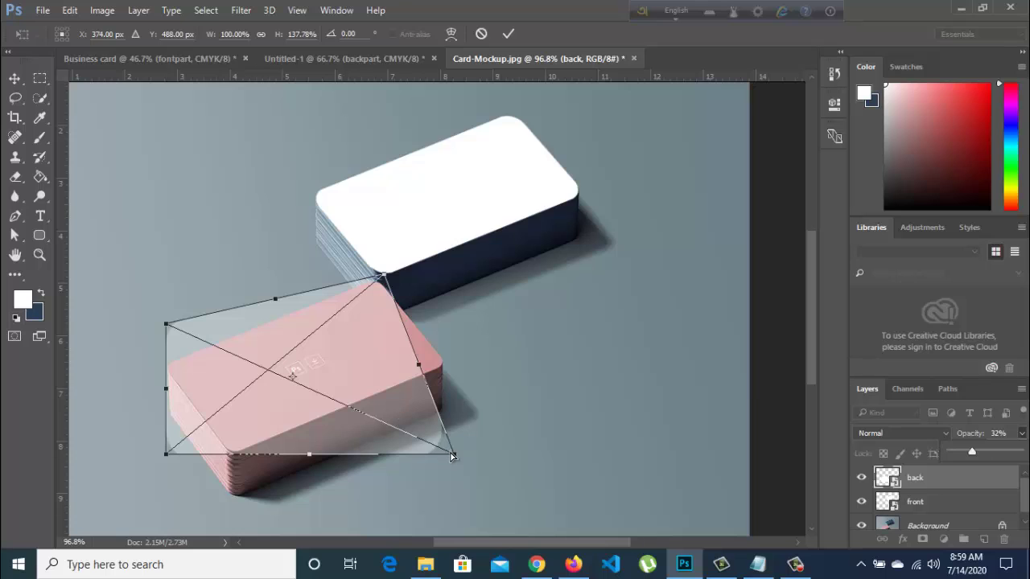
# - Drag the distort corners onto the pink card stack's top face
pyautogui.moveTo(454, 457); pyautogui.dragTo(455, 367)
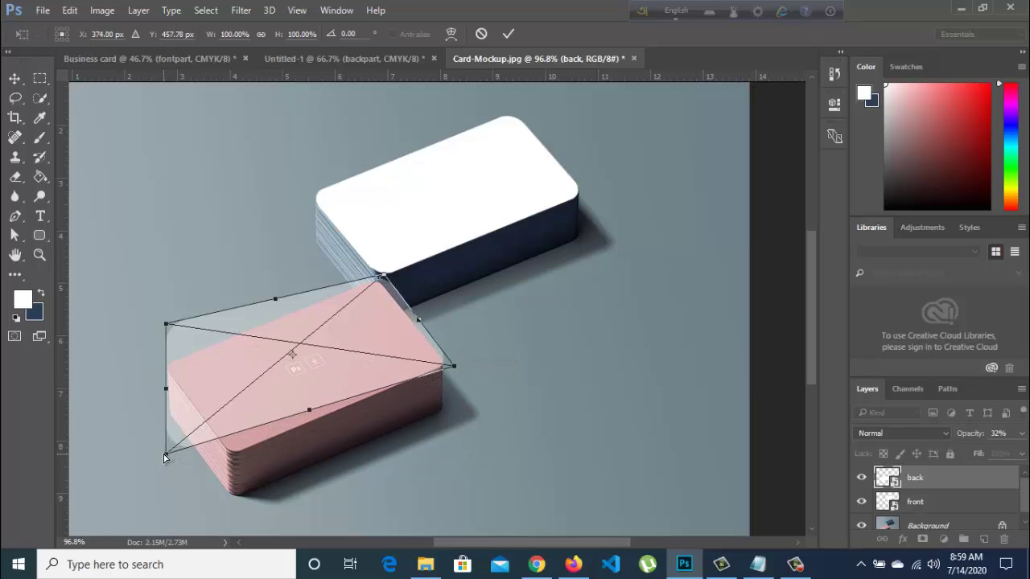
pyautogui.moveTo(165, 458); pyautogui.dragTo(228, 463)
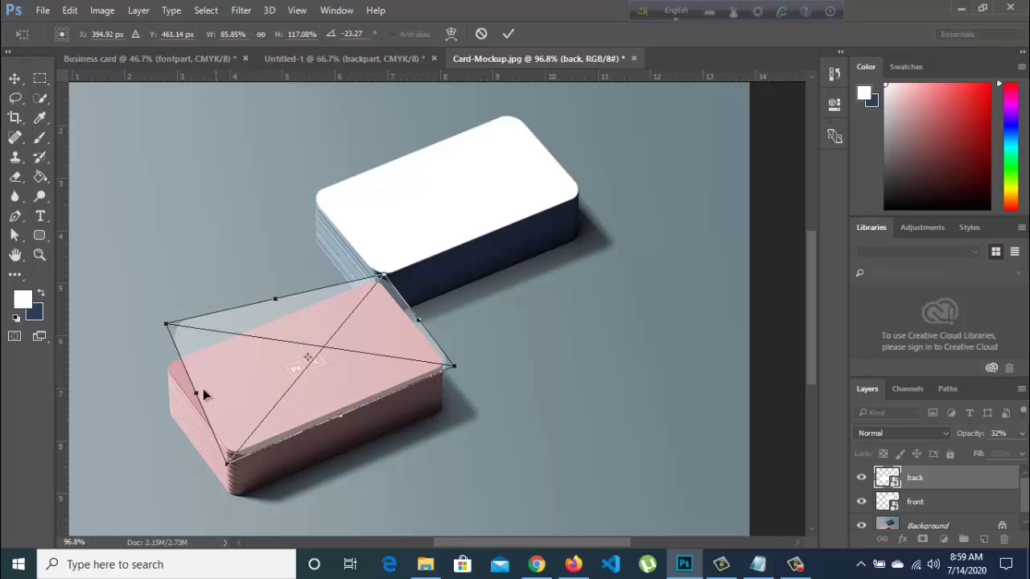
pyautogui.moveTo(168, 329); pyautogui.dragTo(159, 369)
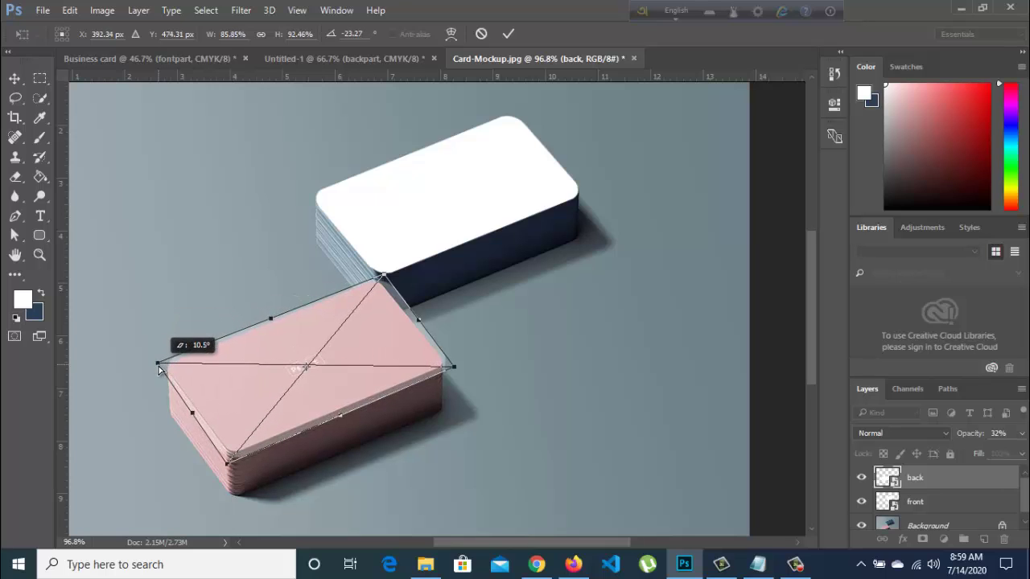
pyautogui.scroll(3, 240, 360)
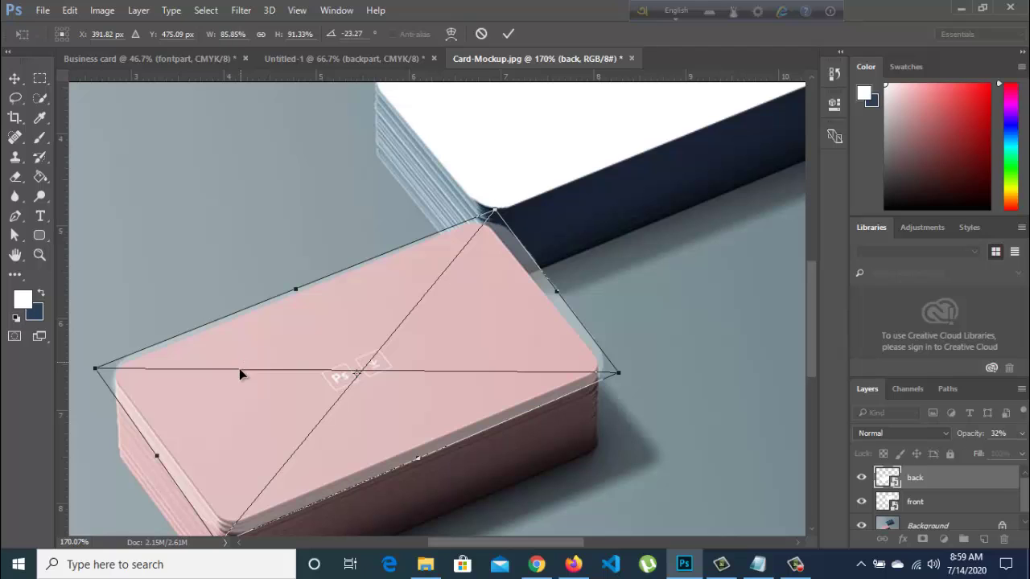
pyautogui.moveTo(158, 459); pyautogui.dragTo(165, 459)
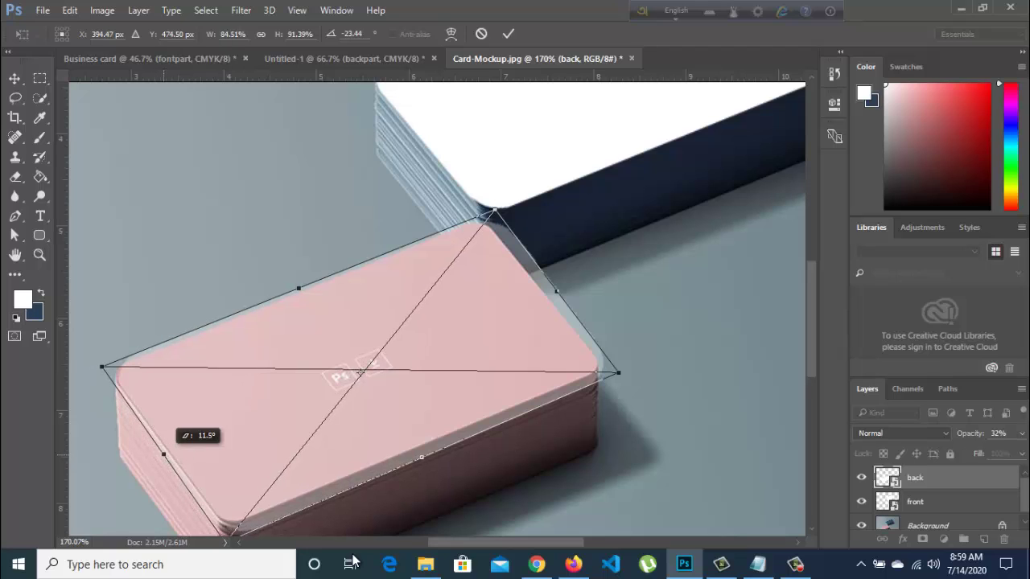
pyautogui.scroll(-2, 425, 438)
pyautogui.moveTo(422, 424); pyautogui.dragTo(418, 417)
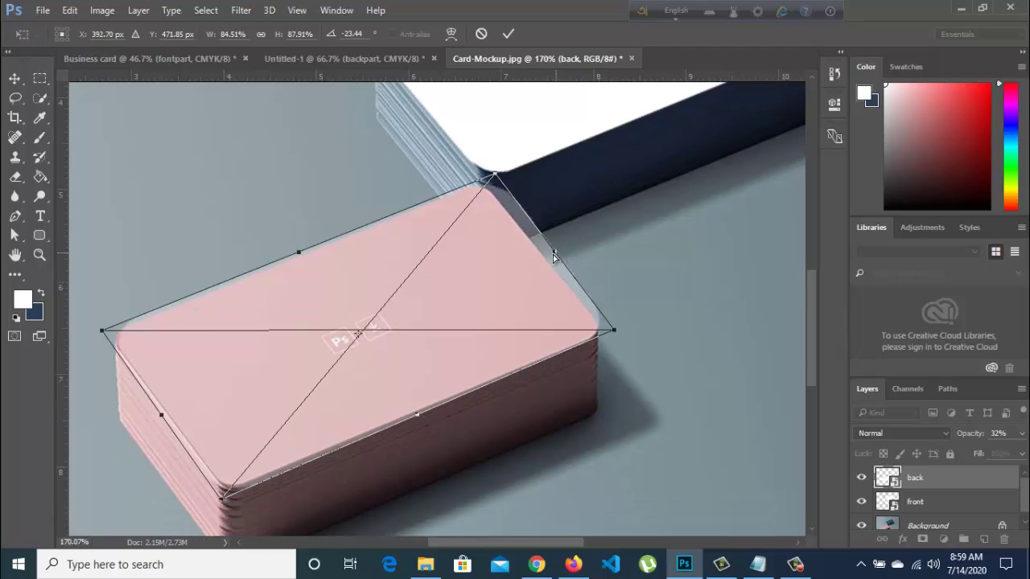
pyautogui.moveTo(554, 255); pyautogui.dragTo(547, 263)
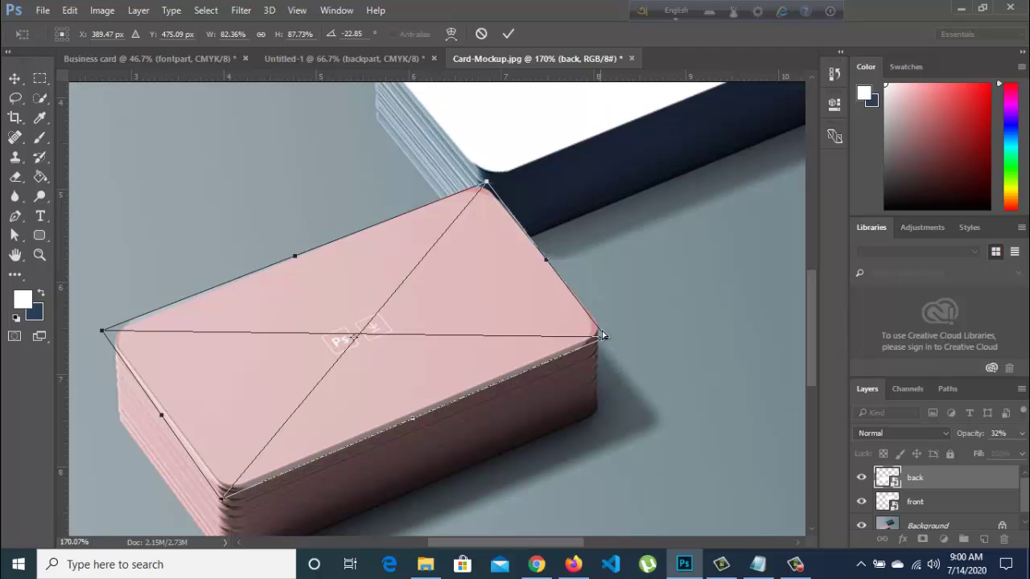
# - Fine-tune the corners to fit the pink stack's top and commit the distortion
pyautogui.moveTo(607, 341); pyautogui.dragTo(613, 334)
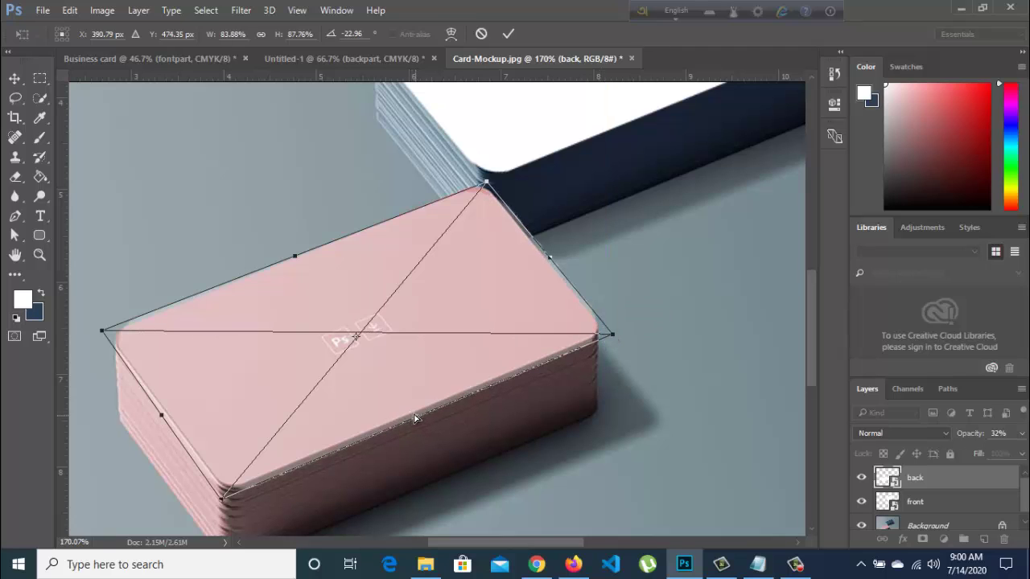
pyautogui.moveTo(415, 418); pyautogui.dragTo(409, 413)
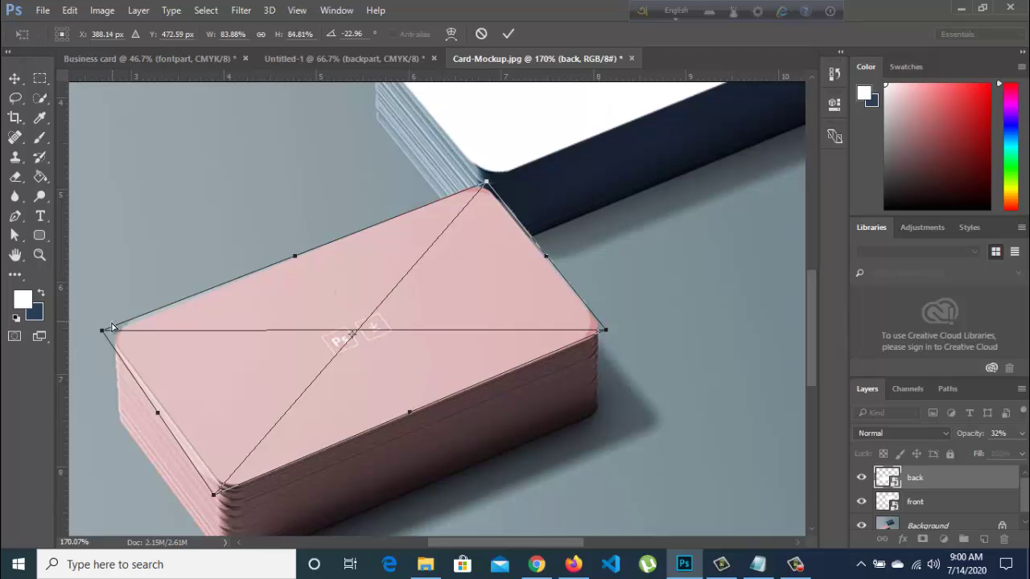
pyautogui.moveTo(102, 336); pyautogui.dragTo(99, 333)
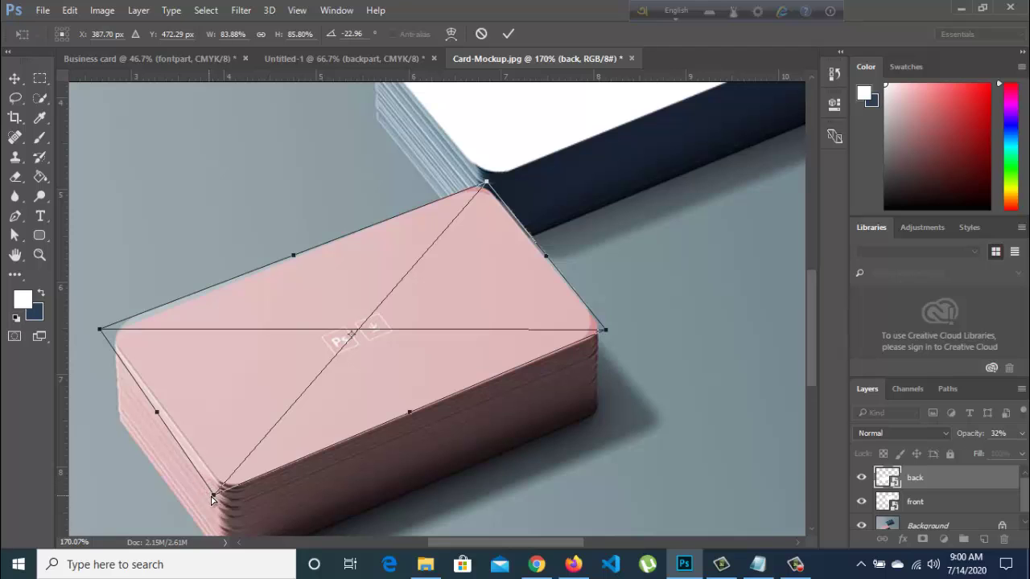
pyautogui.moveTo(214, 499); pyautogui.dragTo(224, 500)
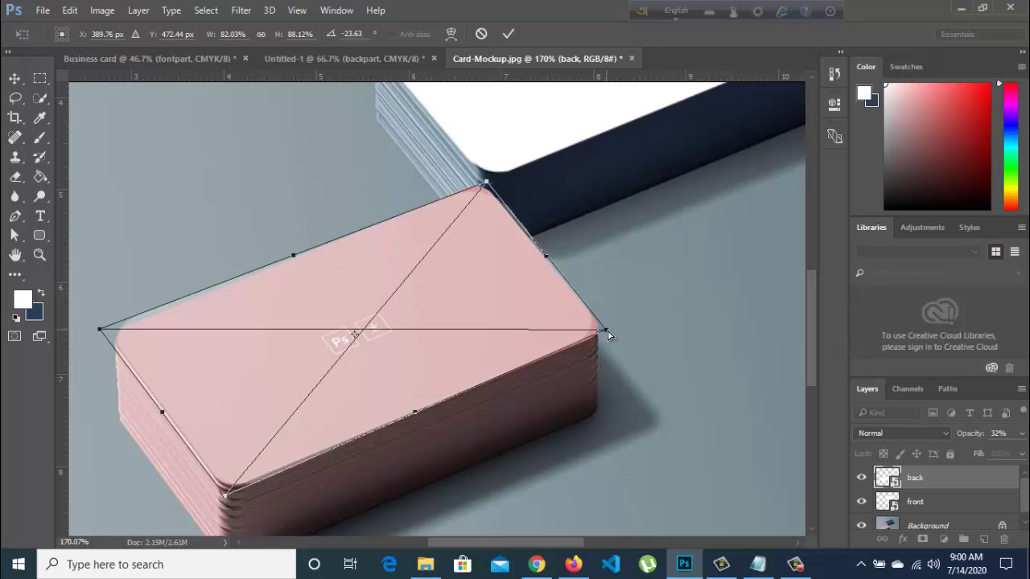
pyautogui.moveTo(610, 338); pyautogui.dragTo(618, 340)
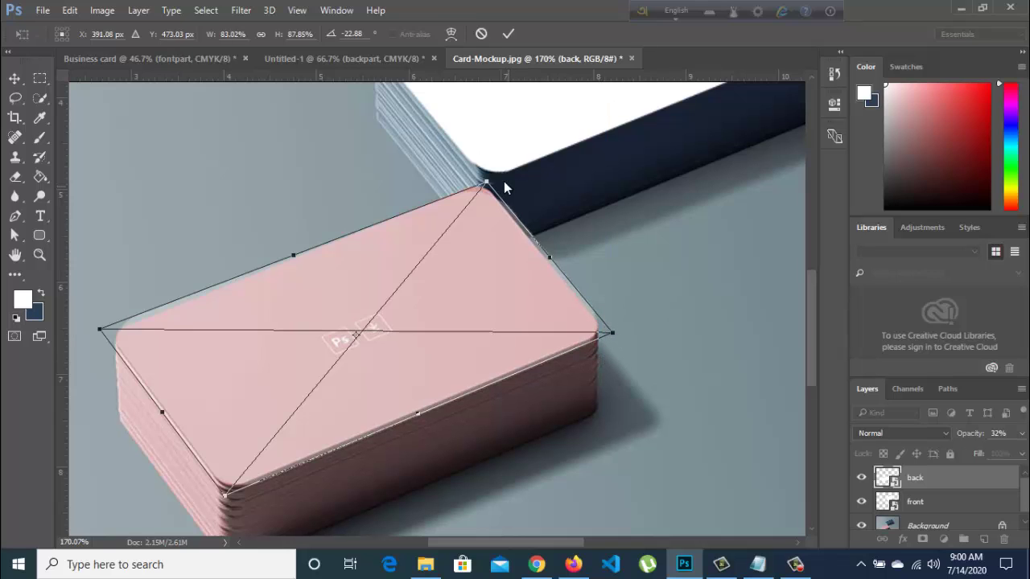
pyautogui.moveTo(485, 183); pyautogui.dragTo(481, 173)
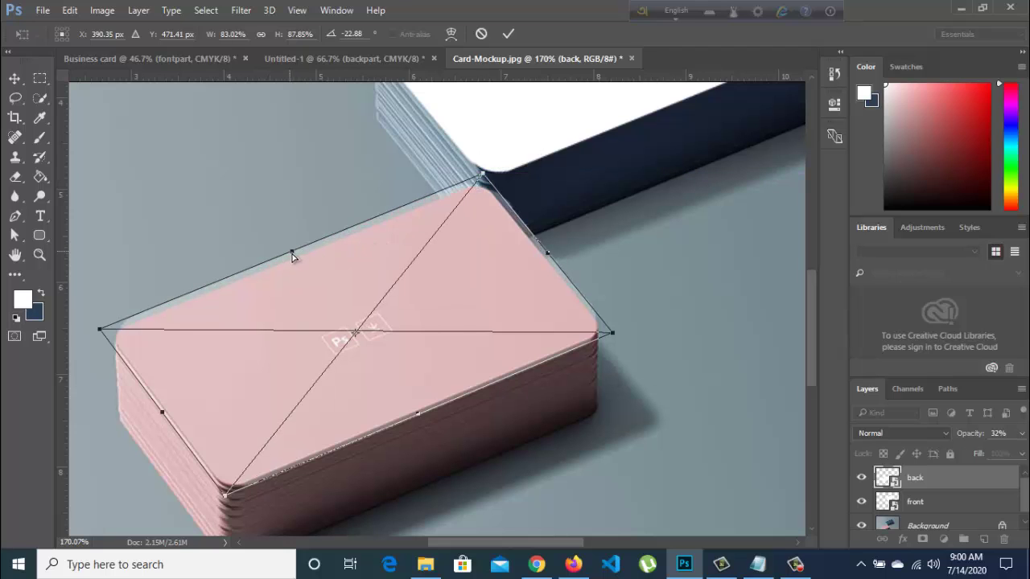
pyautogui.moveTo(292, 256); pyautogui.dragTo(291, 259)
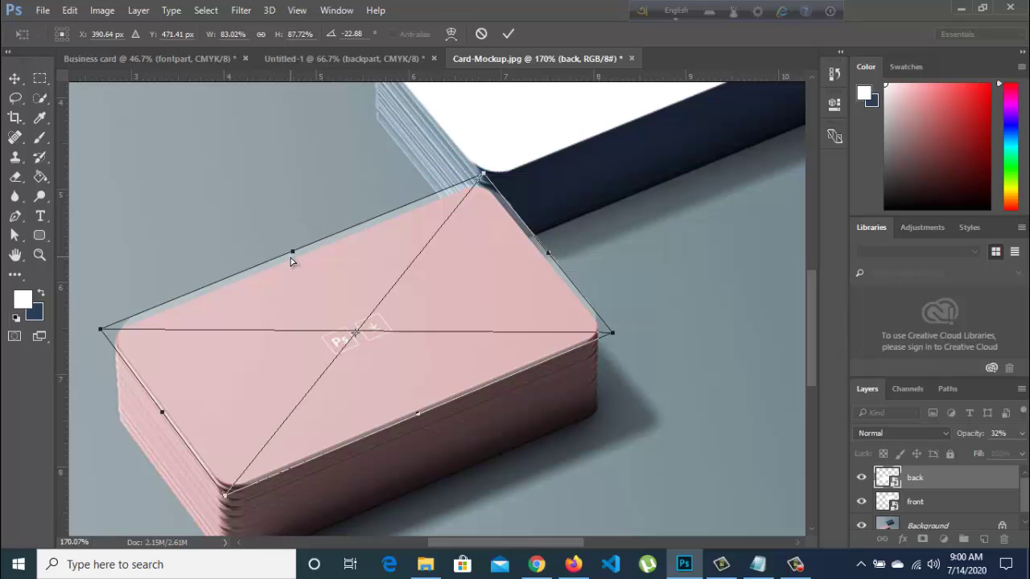
pyautogui.press('u')
pyautogui.press('Return')
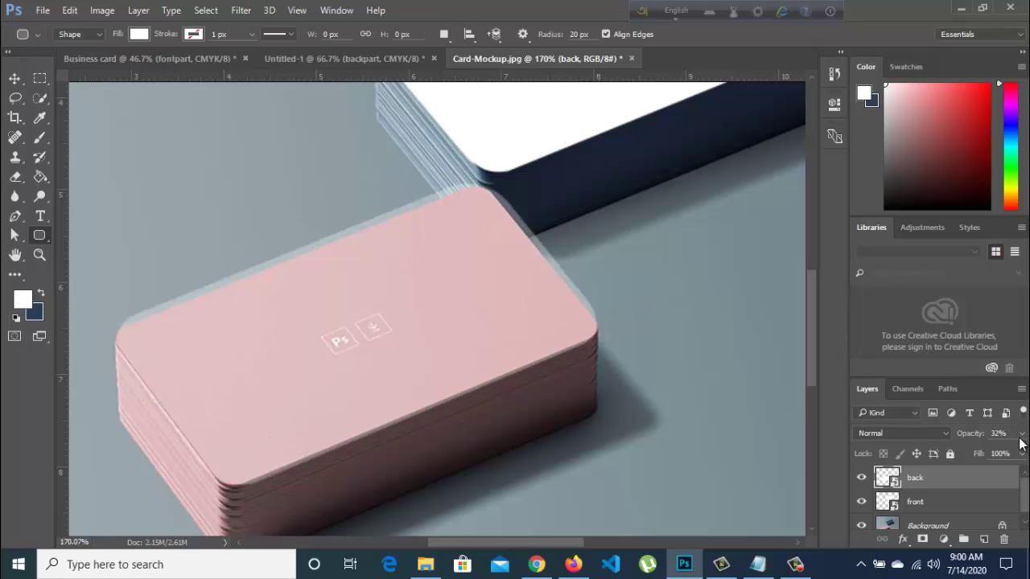
# - Return the back layer to 100% opacity and bring the Untitled-1 pink card into view
pyautogui.click(1021, 435)
pyautogui.moveTo(1015, 453); pyautogui.dragTo(1026, 452)
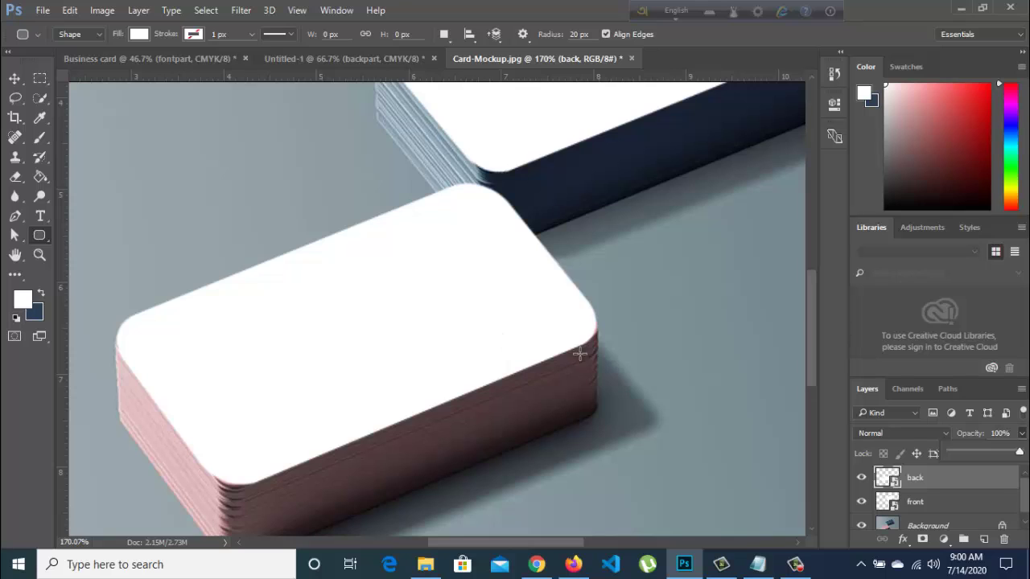
pyautogui.keyDown('alt'); pyautogui.scroll(-3, 582, 356); pyautogui.keyUp('alt')
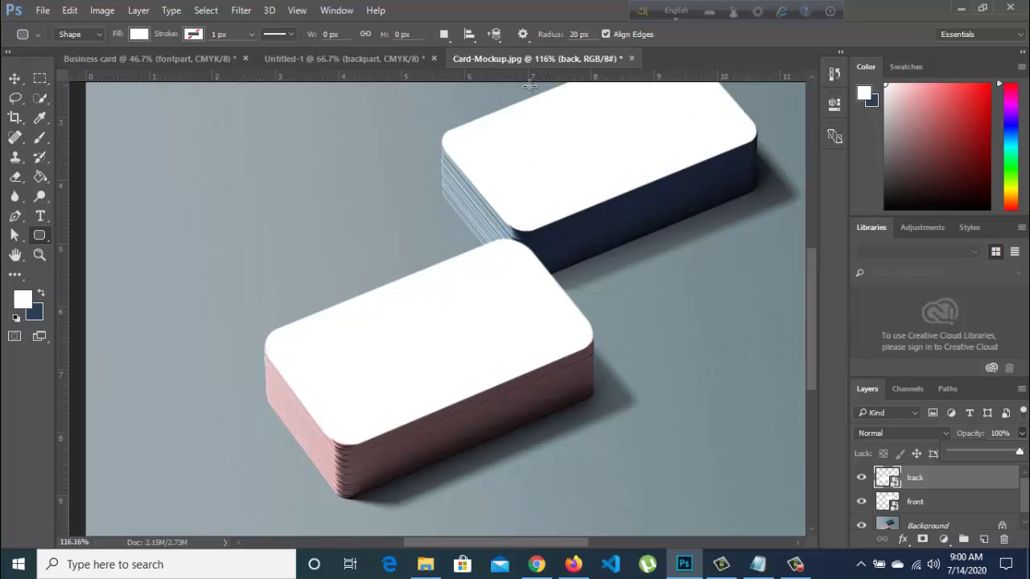
pyautogui.click(343, 59)
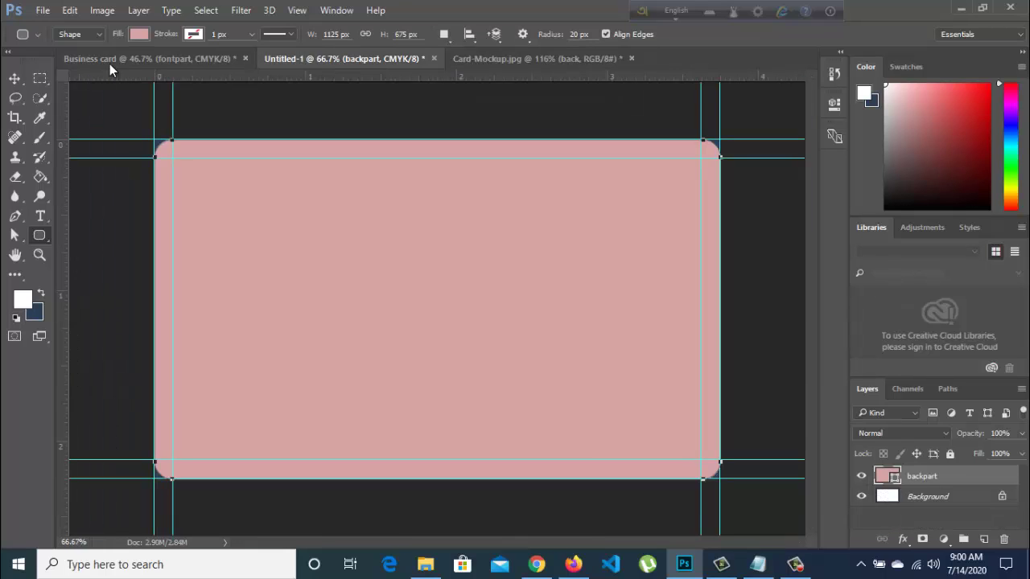
pyautogui.click(112, 56)
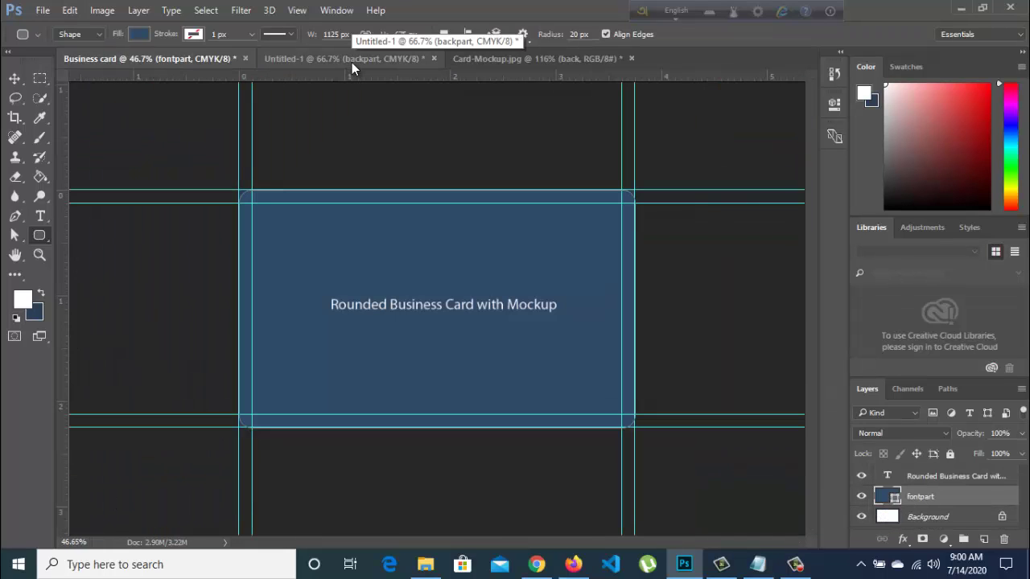
pyautogui.click(332, 58)
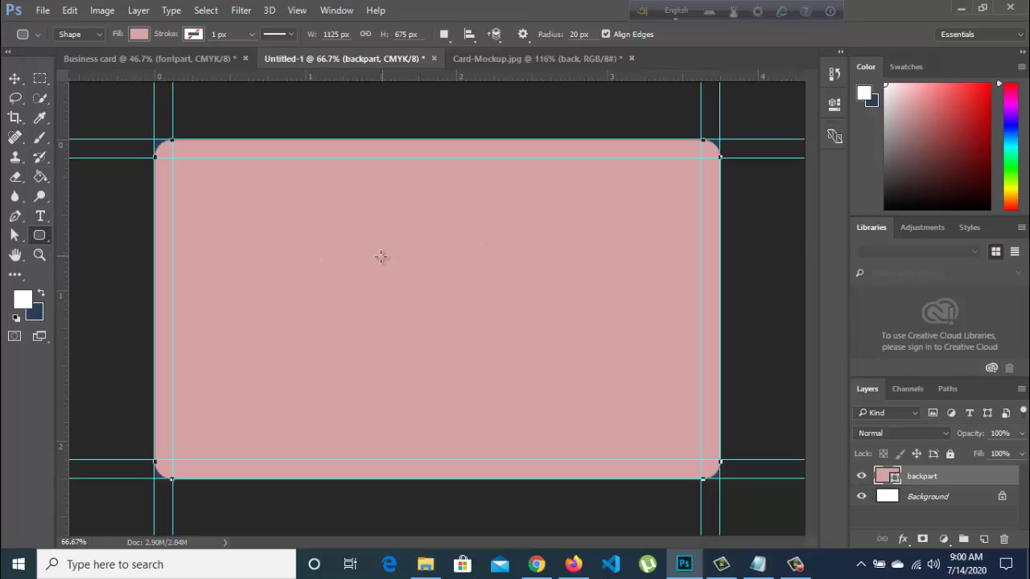
# - Draw a 170×149 px rounded square near the card centre and fill it coral pink
pyautogui.moveTo(371, 258); pyautogui.dragTo(457, 332)
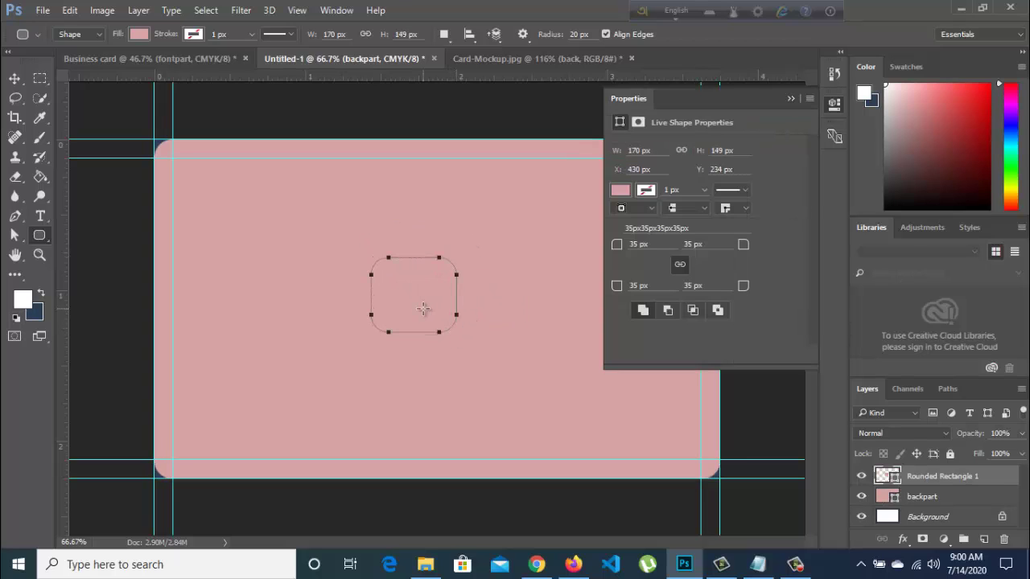
pyautogui.click(620, 191)
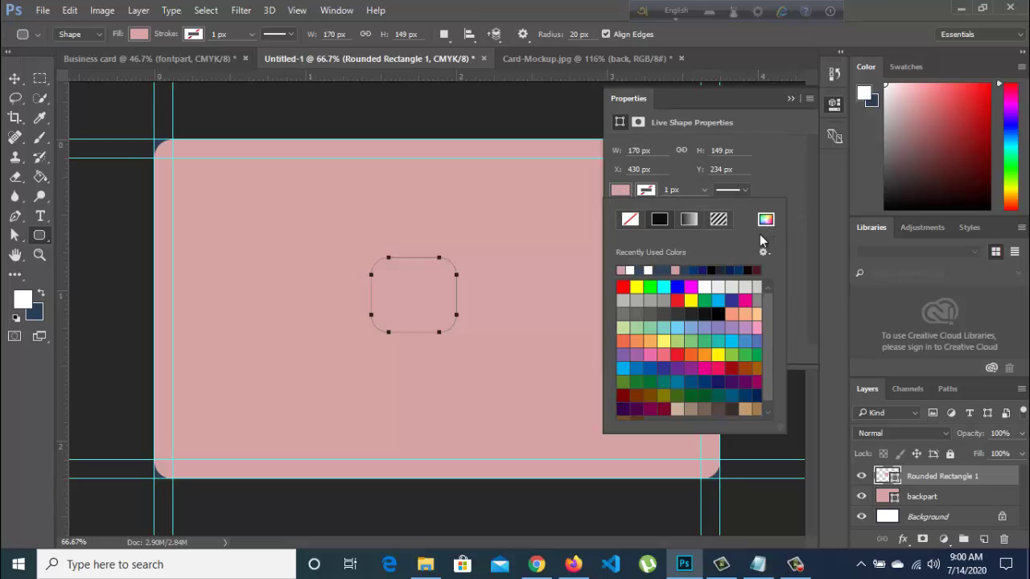
pyautogui.click(665, 354)
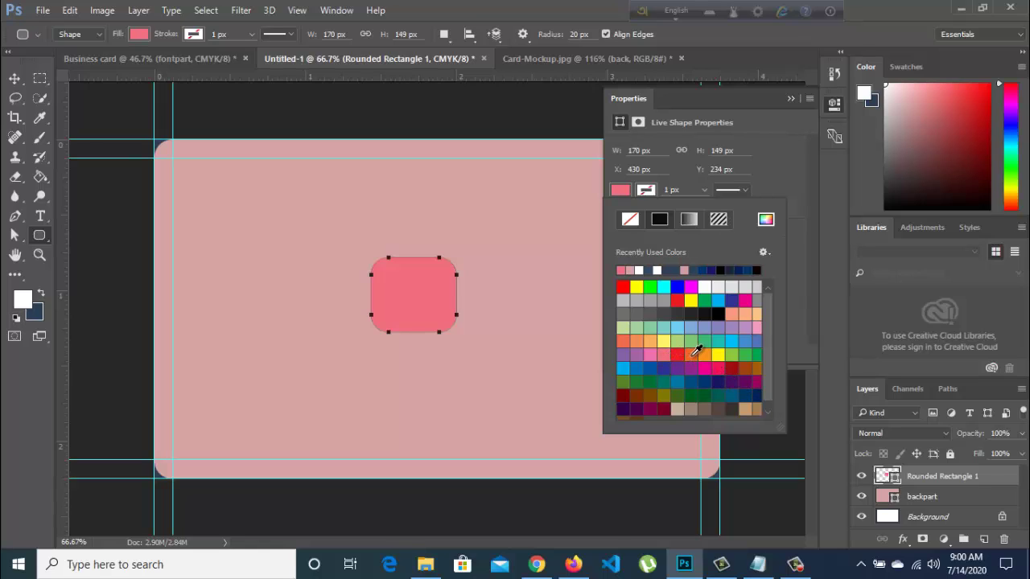
pyautogui.click(650, 355)
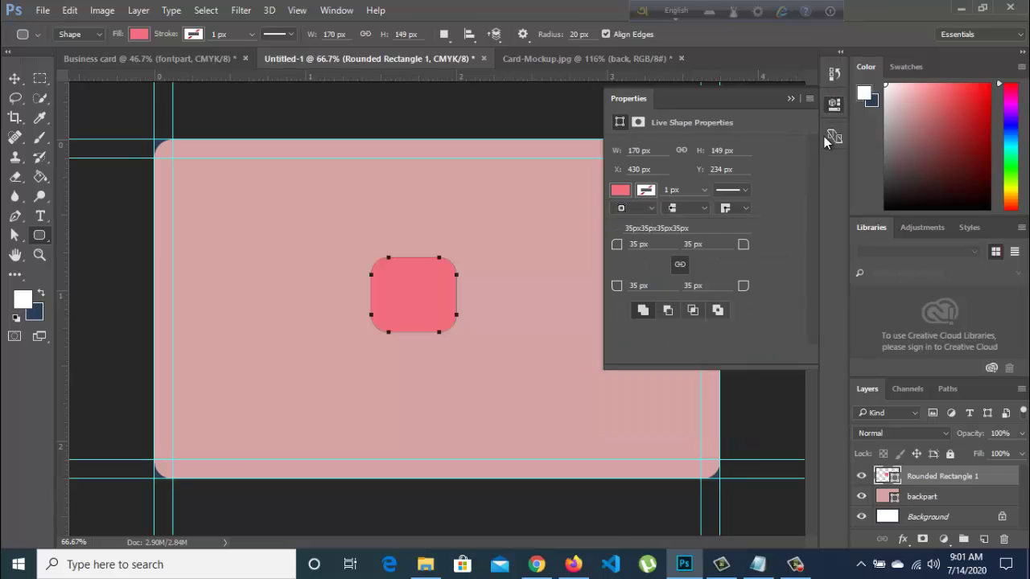
pyautogui.click(15, 78)
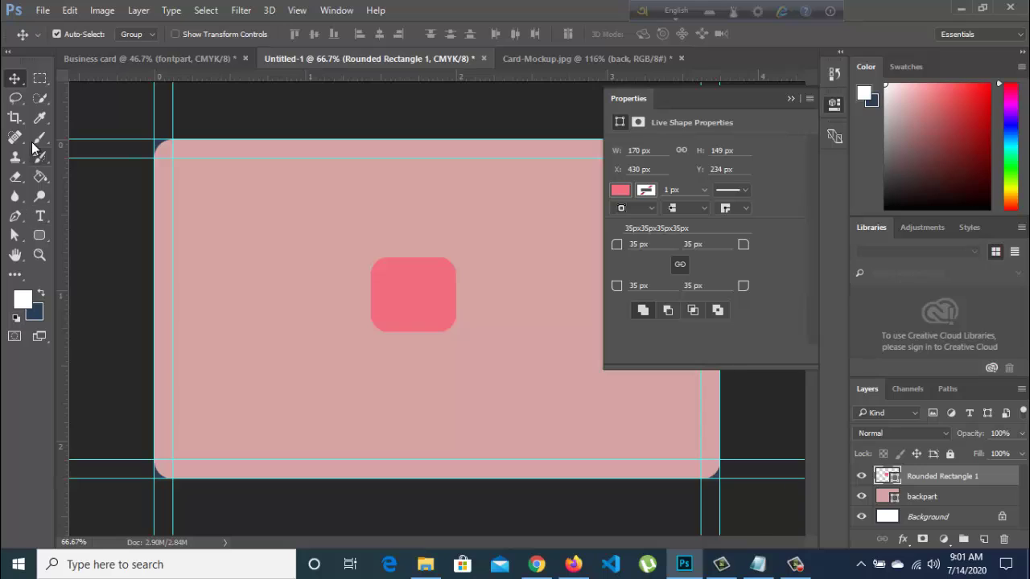
# - Type 'LOGO' on the pink square and move it down to the square's centre
pyautogui.click(39, 216)
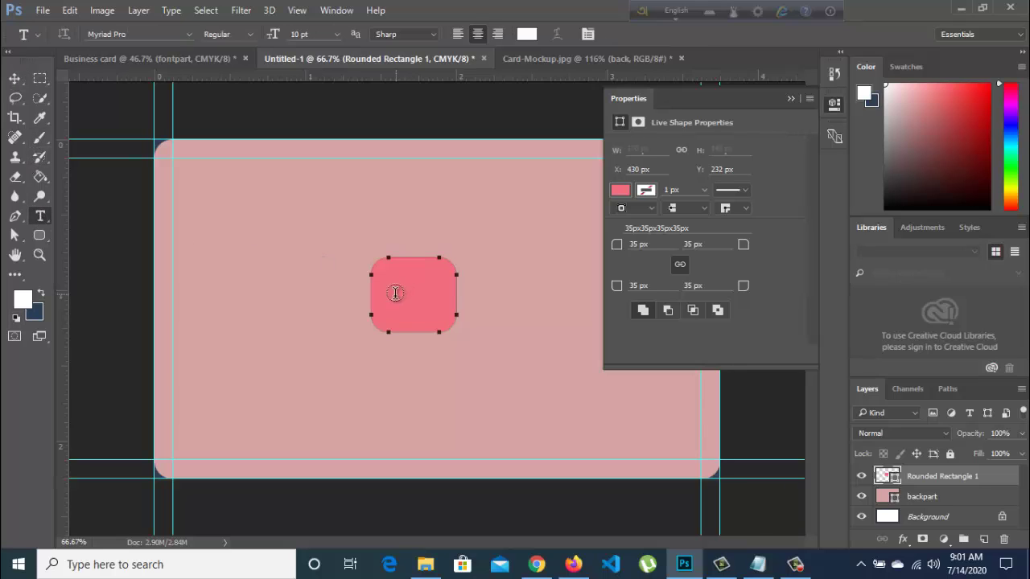
pyautogui.click(415, 313)
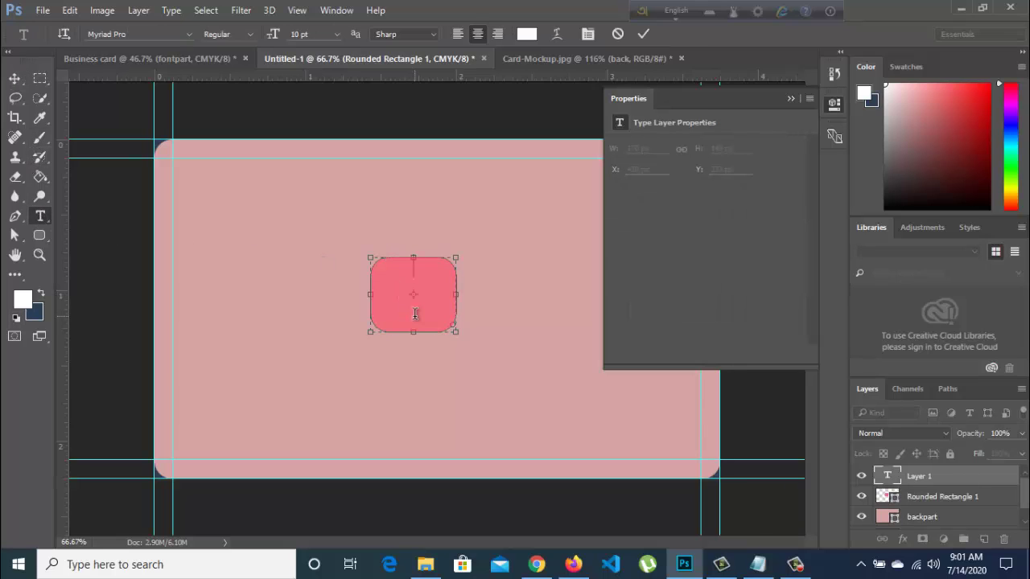
pyautogui.write('LOGO')
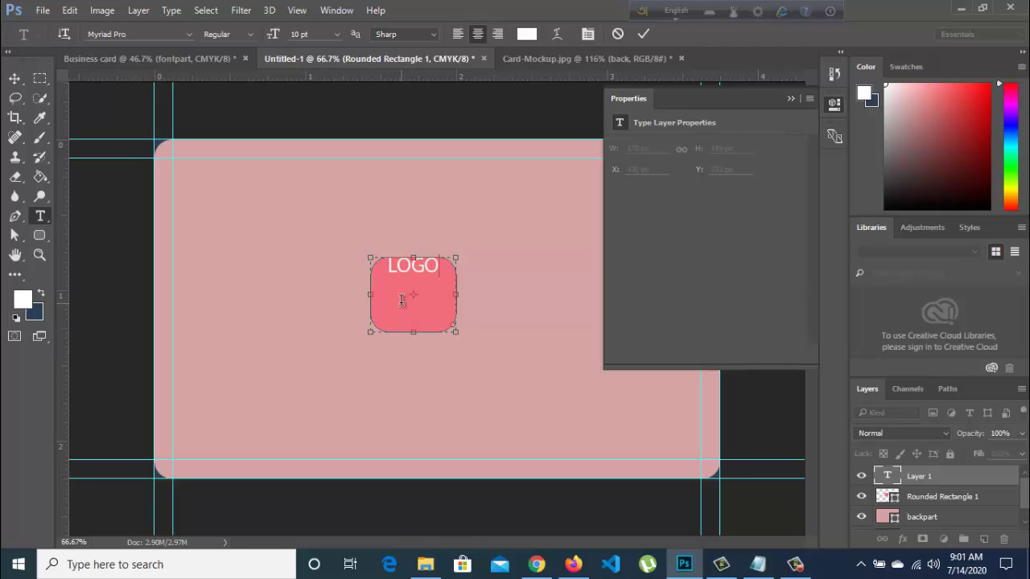
pyautogui.click(13, 78)
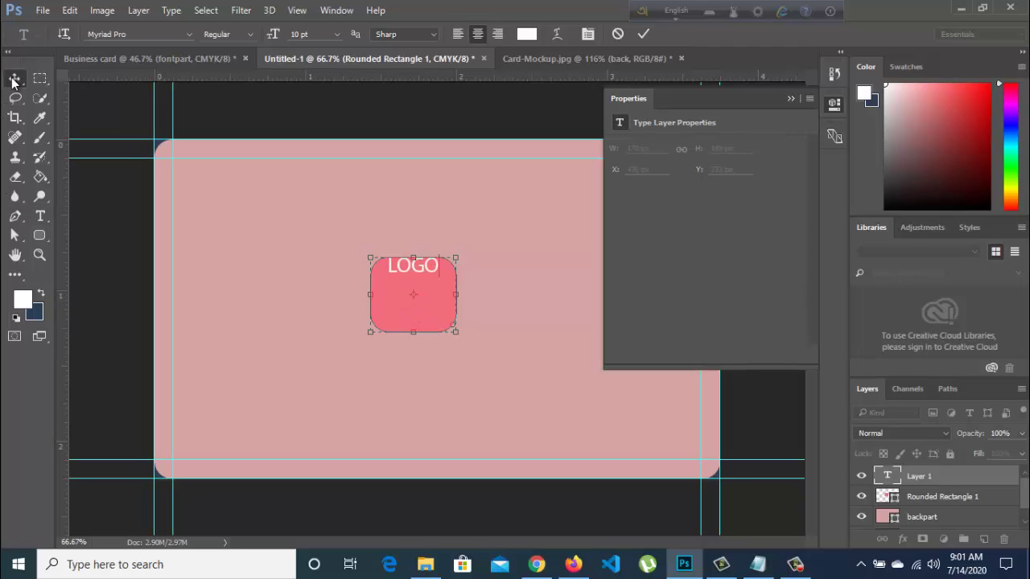
pyautogui.moveTo(408, 276); pyautogui.dragTo(410, 304)
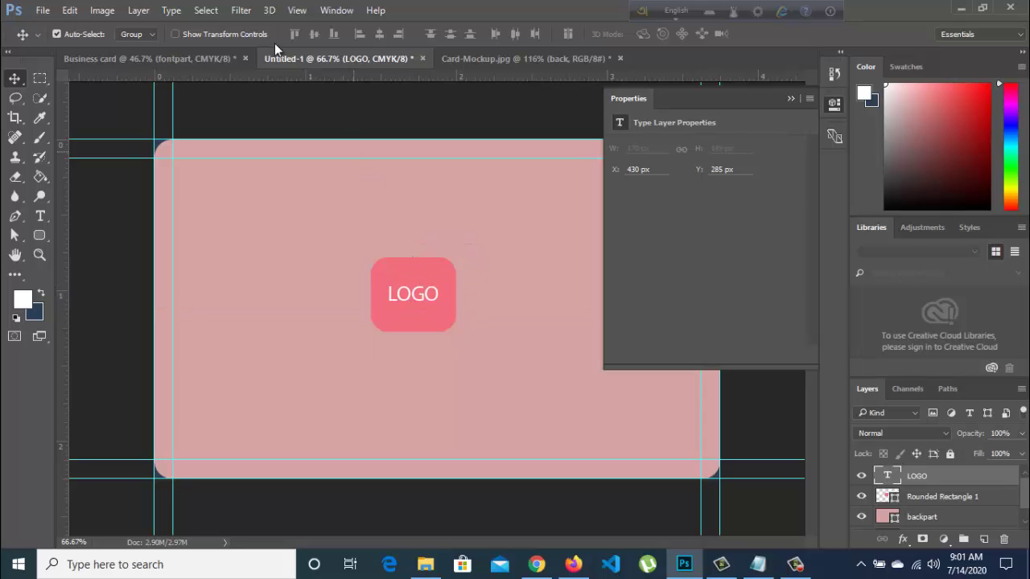
# - Set the LOGO text to 12 pt, commit it, and zoom out to the whole card
pyautogui.click(41, 215)
pyautogui.scroll(2, 443, 287)
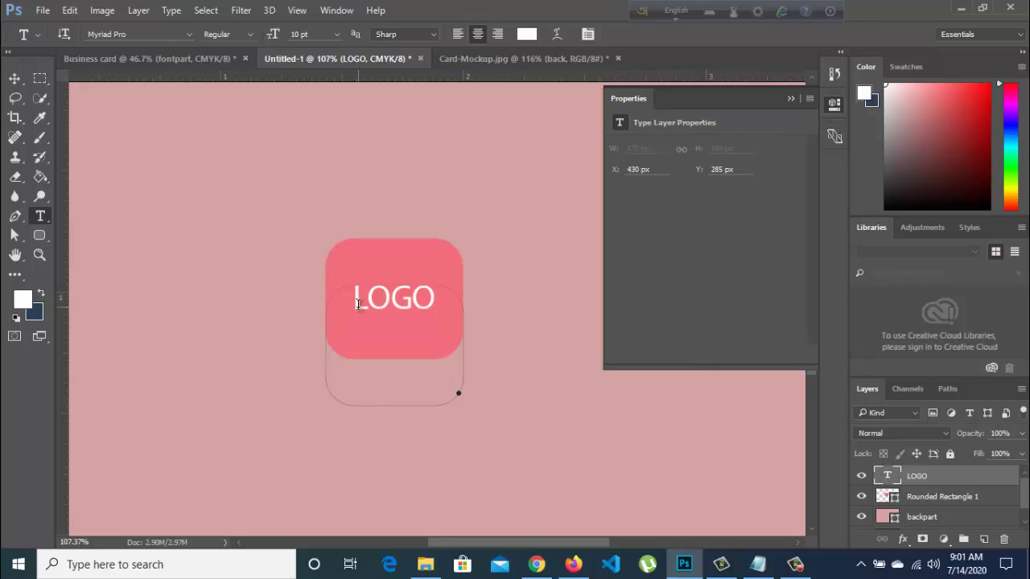
pyautogui.click(356, 301)
pyautogui.moveTo(355, 304); pyautogui.dragTo(471, 306)
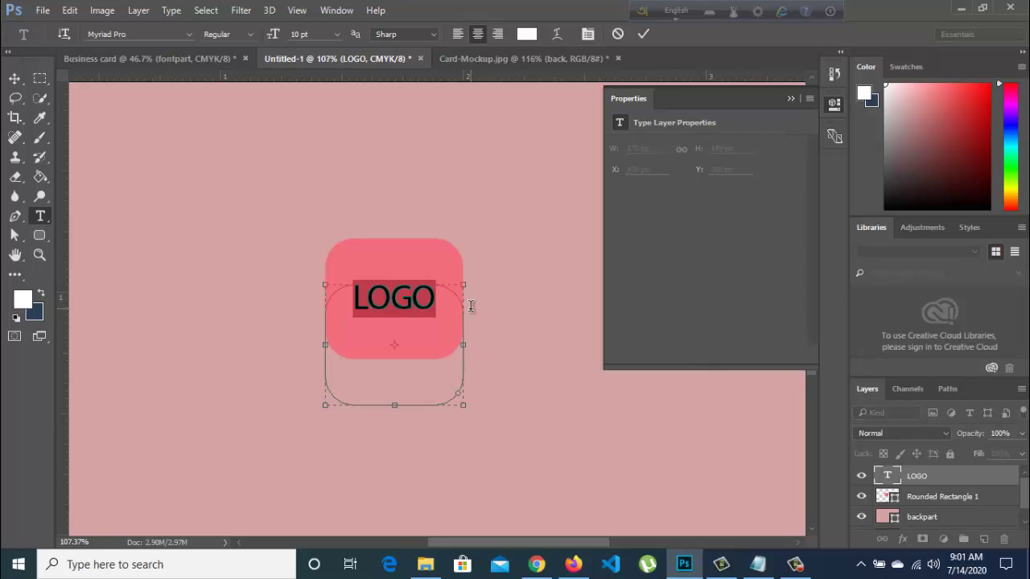
pyautogui.click(334, 34)
pyautogui.click(320, 157)
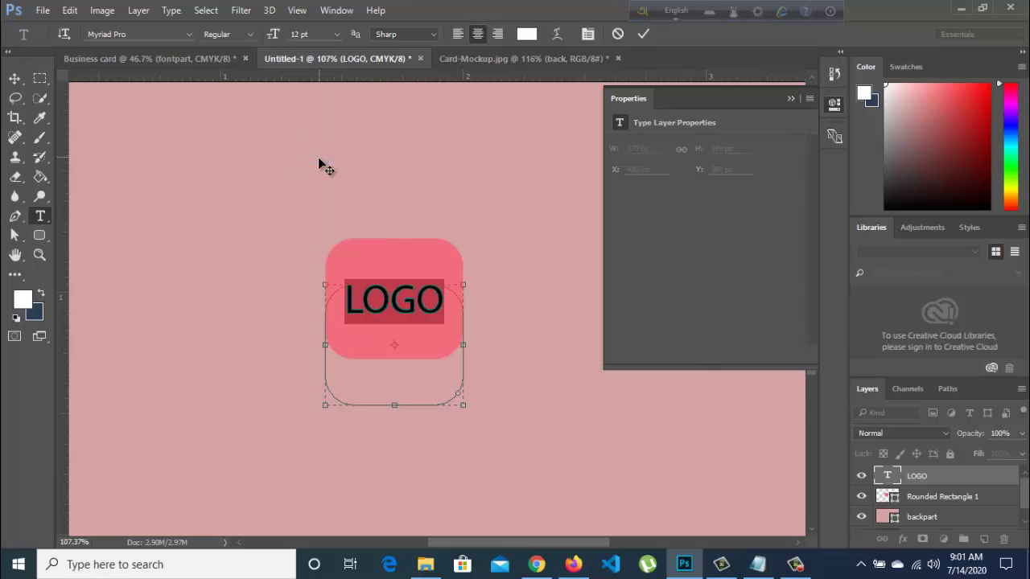
pyautogui.click(14, 78)
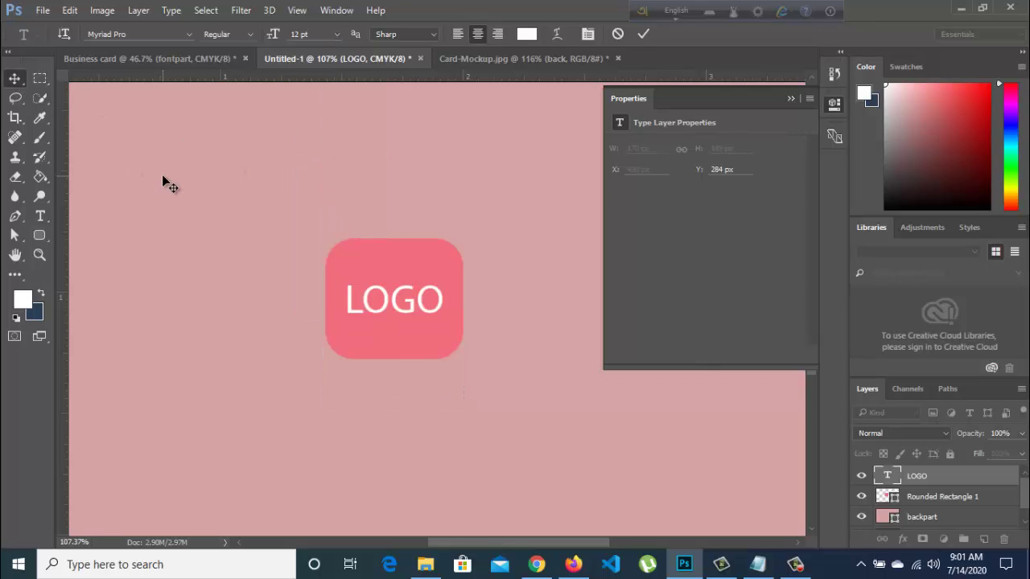
pyautogui.click(162, 174)
pyautogui.hotkey('ctrl', '0')
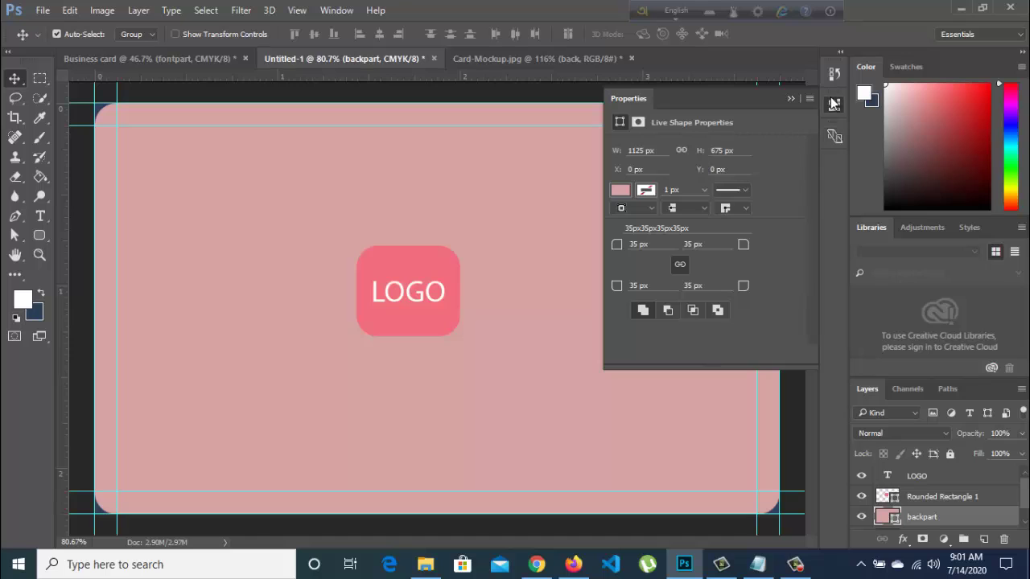
# - Open the Card-Mockup.jpg front card smart object, then return to the navy Business card document
pyautogui.click(834, 103)
pyautogui.scroll(-2, 430, 270)
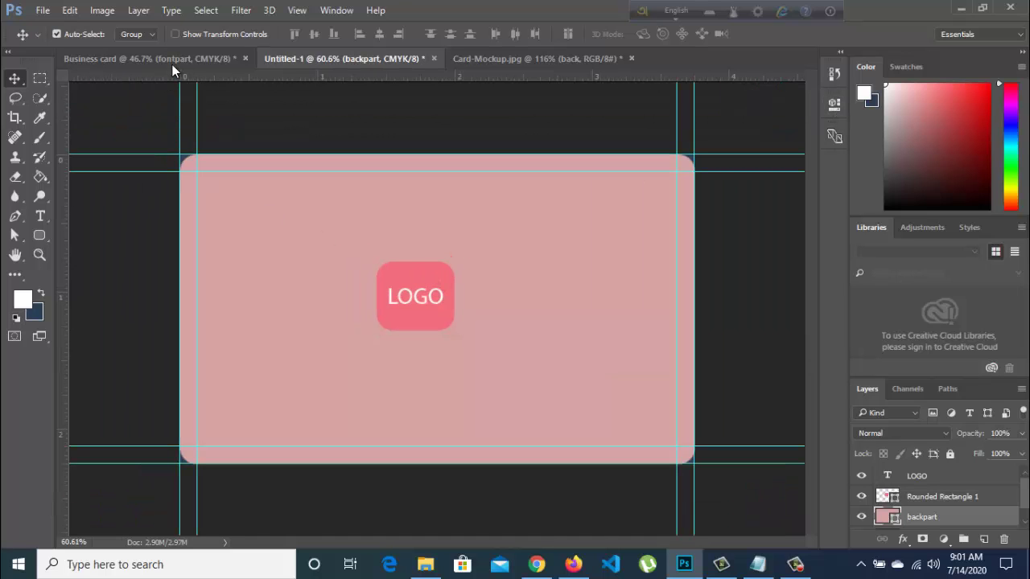
pyautogui.click(509, 61)
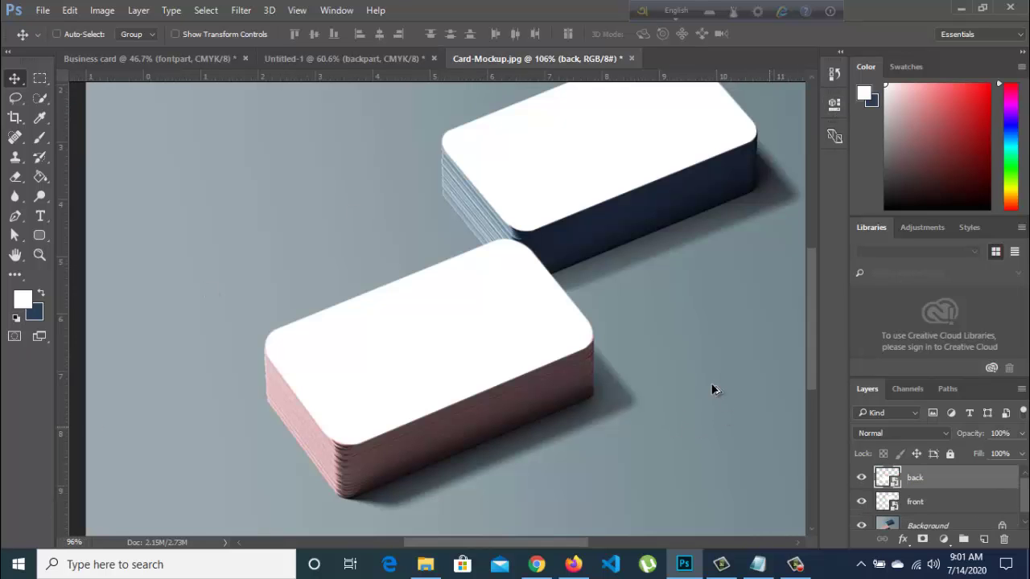
pyautogui.scroll(-3, 712, 386)
pyautogui.keyDown('ctrl'); pyautogui.click(482, 242); pyautogui.keyUp('ctrl')
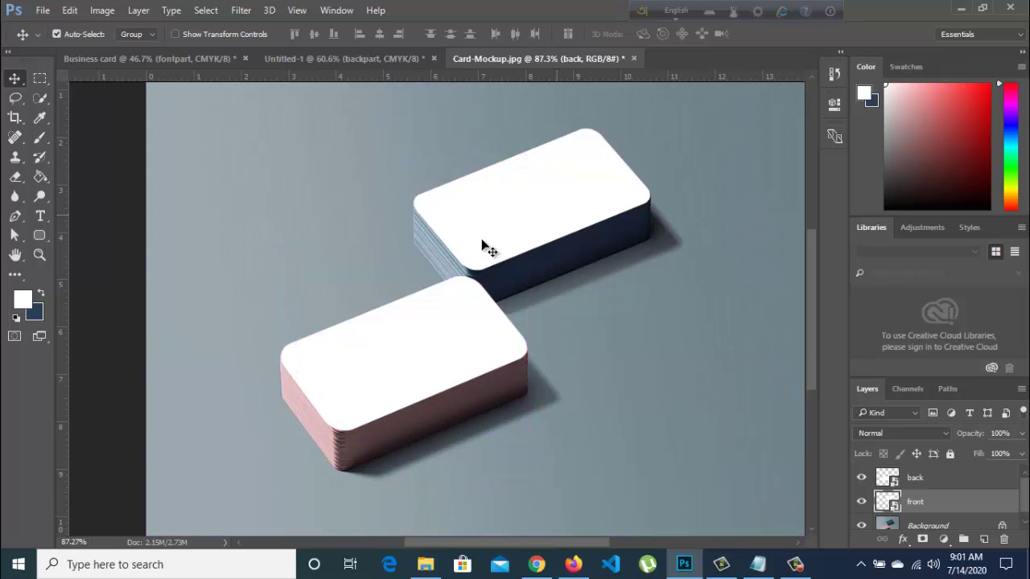
pyautogui.doubleClick(888, 502)
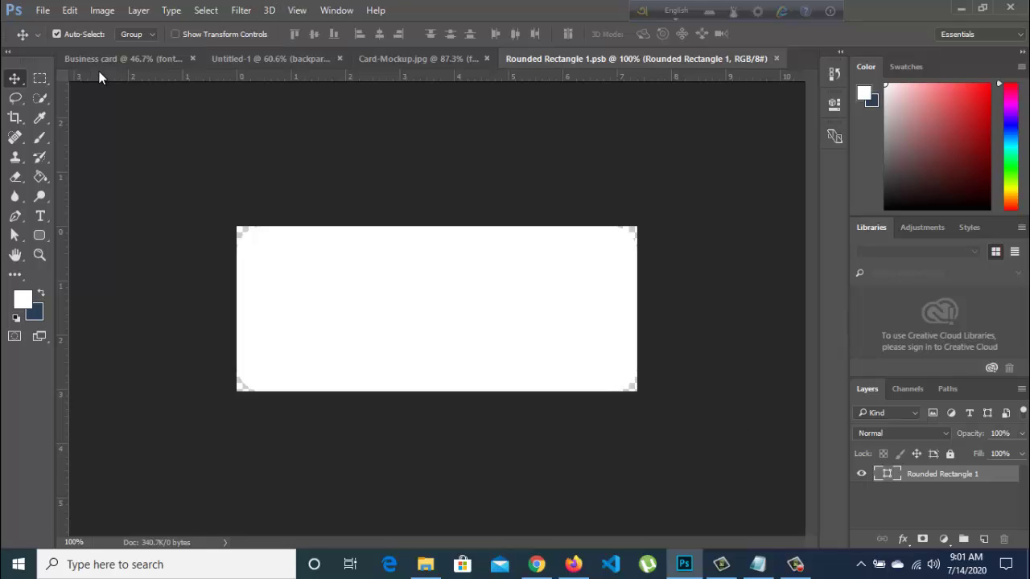
pyautogui.click(172, 59)
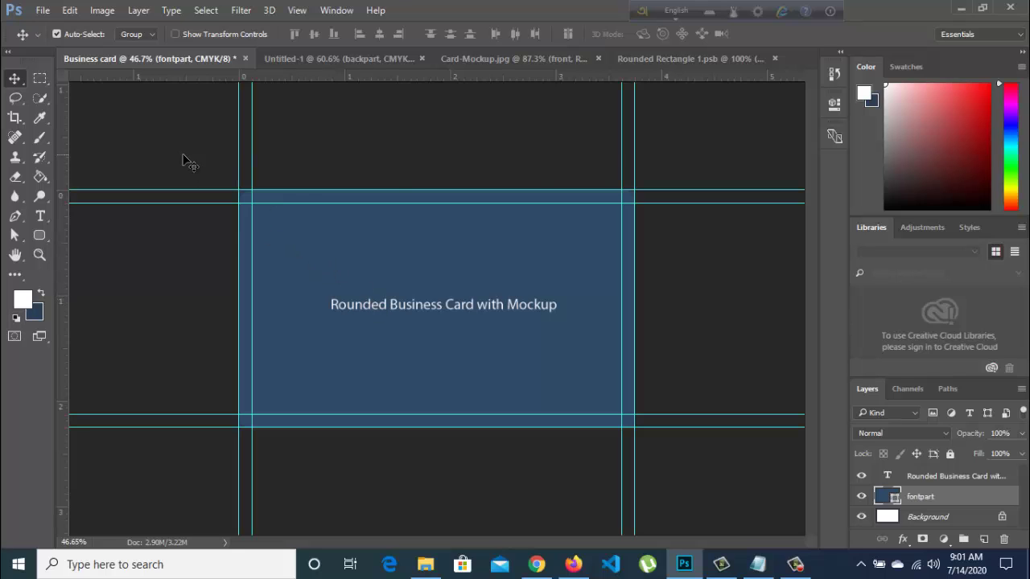
# - Drag the navy card and its title text layers into the Rounded Rectangle 1.psb smart object
pyautogui.moveTo(187, 162); pyautogui.dragTo(684, 519)
pyautogui.rightClick(473, 247)
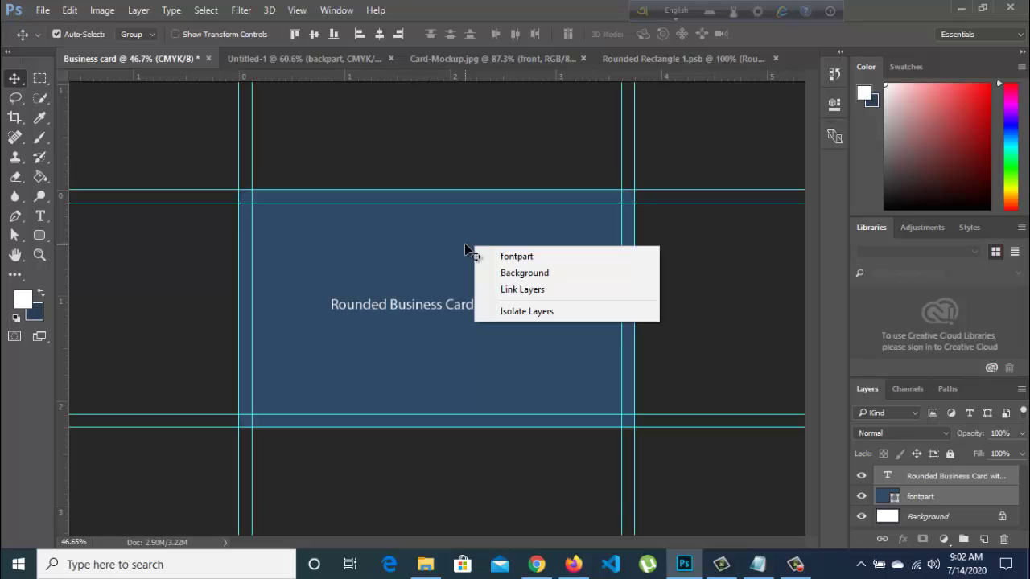
pyautogui.click(464, 244)
pyautogui.moveTo(193, 149); pyautogui.dragTo(714, 506)
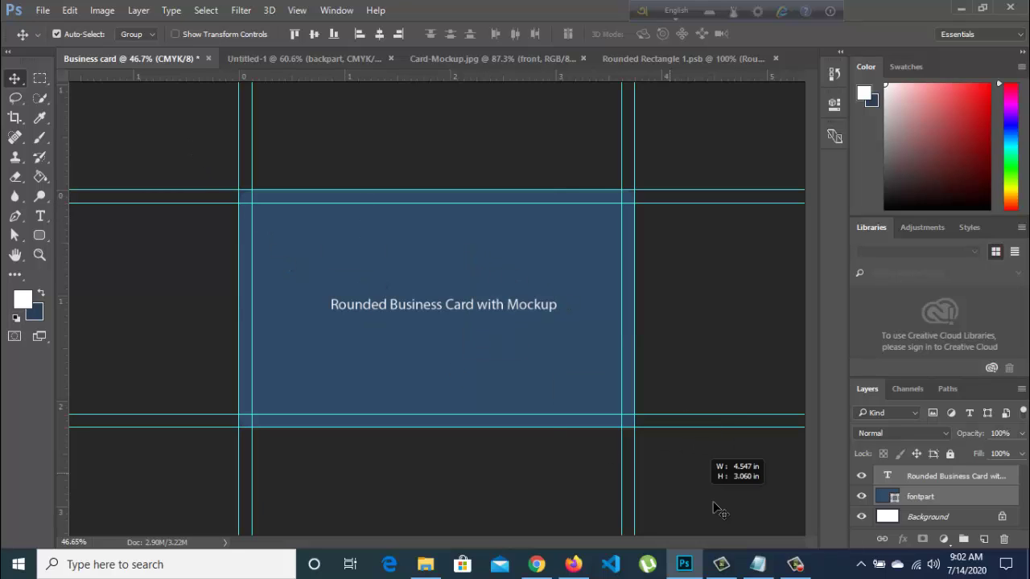
pyautogui.moveTo(502, 273); pyautogui.dragTo(661, 58)
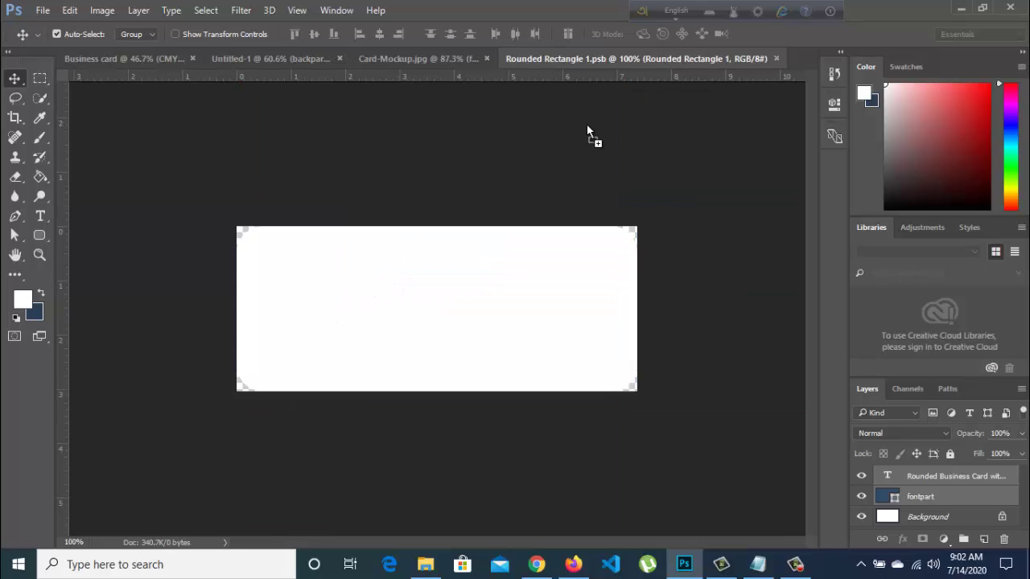
pyautogui.moveTo(661, 58); pyautogui.dragTo(380, 276)
pyautogui.press('ctrl')
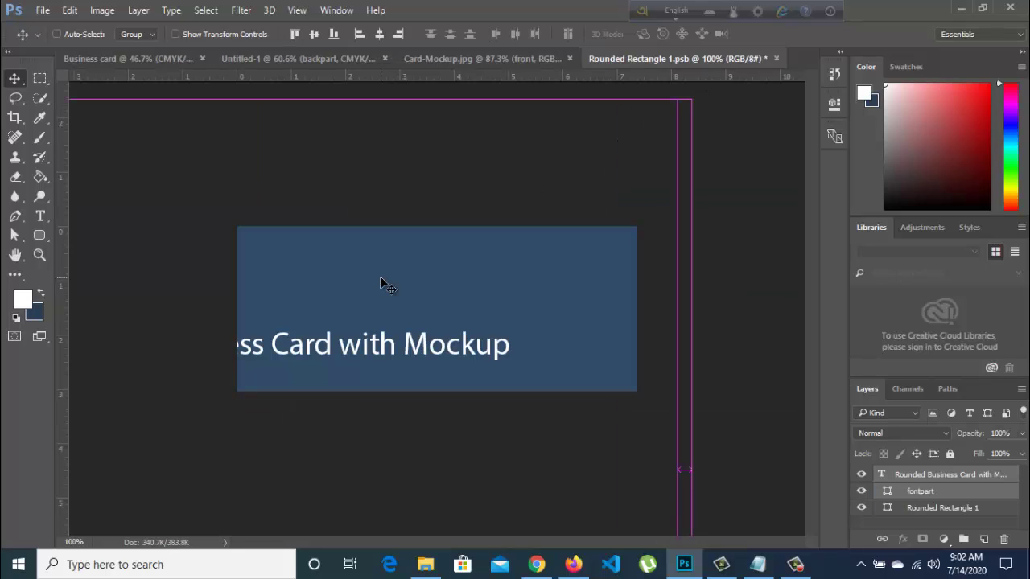
# - Free-transform the pasted navy card to cover the smart object's white card area
pyautogui.hotkey('ctrl', 't')
pyautogui.scroll(-1, 386, 321)
pyautogui.scroll(-1, 386, 330)
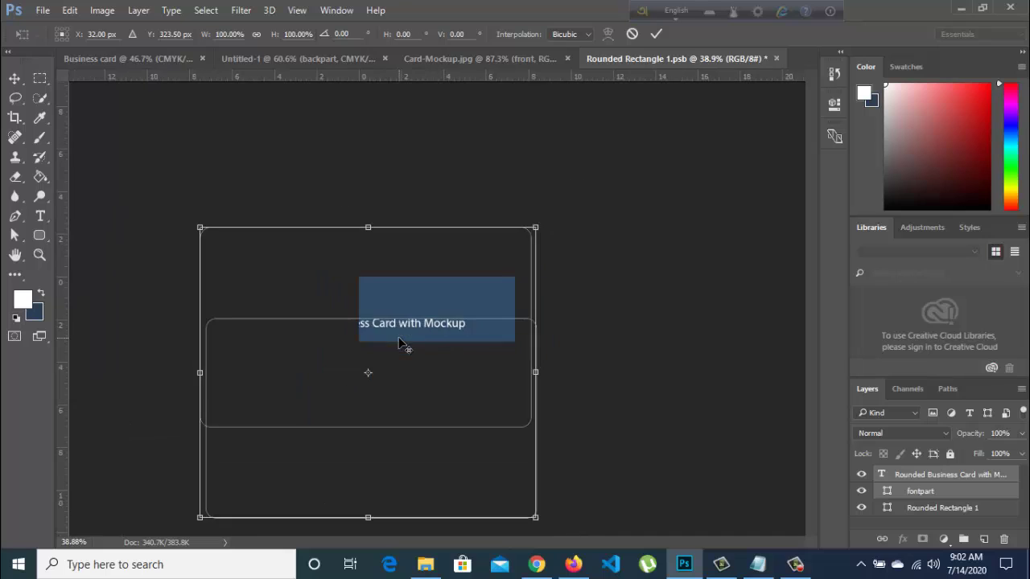
pyautogui.scroll(-1, 384, 339)
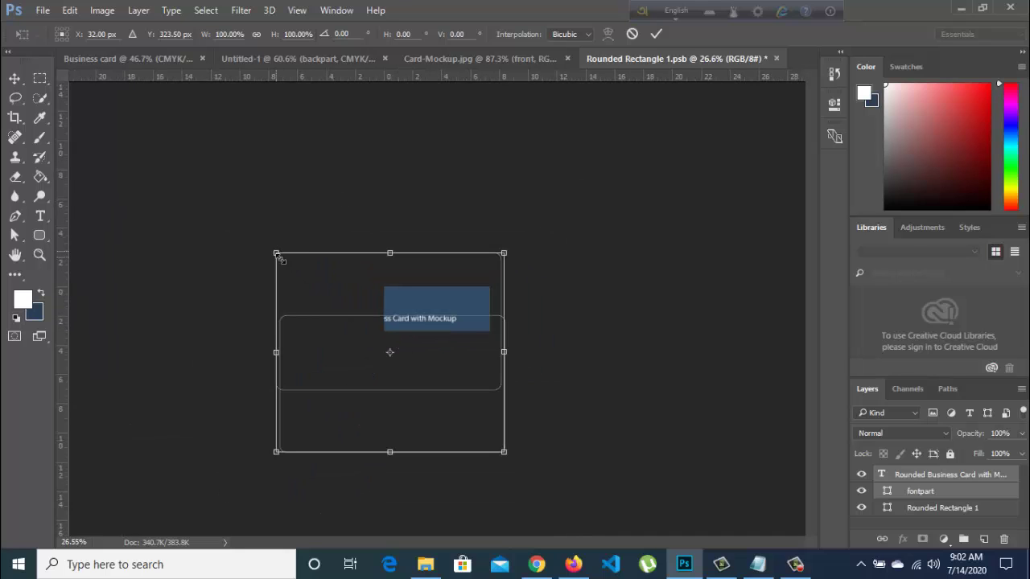
pyautogui.moveTo(278, 256); pyautogui.dragTo(352, 336)
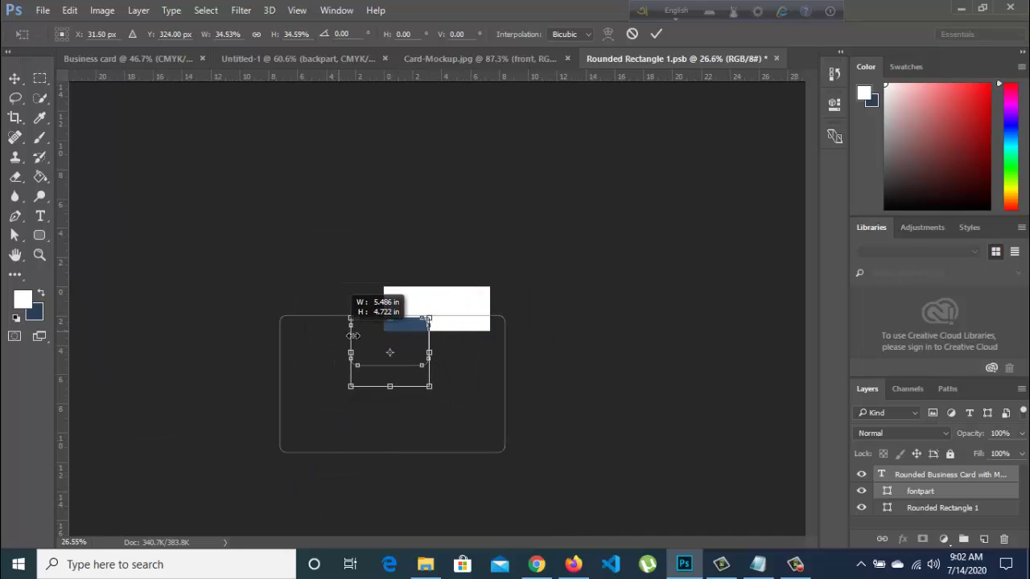
pyautogui.scroll(2, 391, 338)
pyautogui.moveTo(392, 325); pyautogui.dragTo(435, 292)
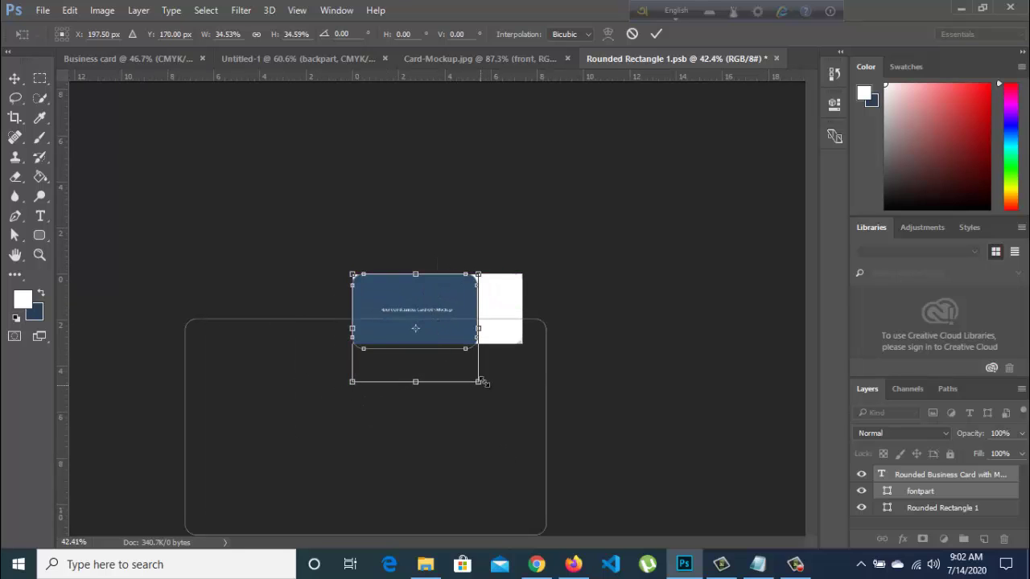
pyautogui.moveTo(481, 383)
pyautogui.mouseDown()
pyautogui.moveTo(531, 376)
pyautogui.moveTo(522, 376)
pyautogui.mouseUp()
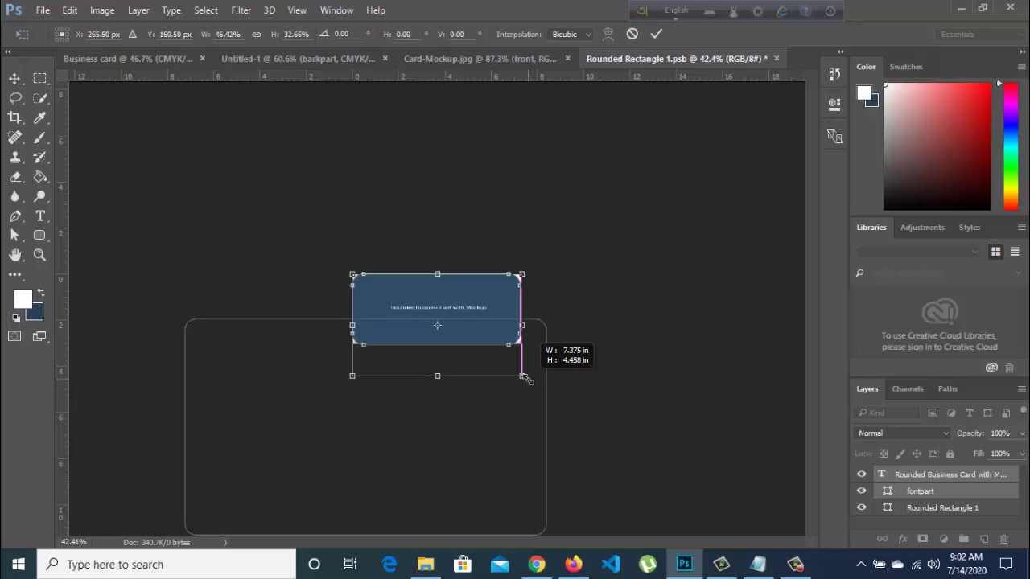
pyautogui.click(656, 35)
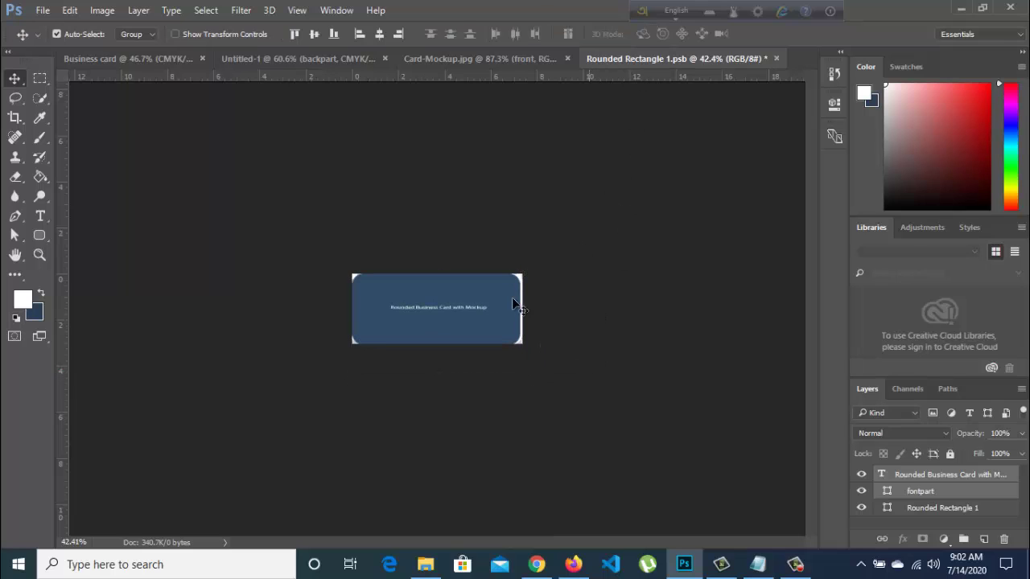
pyautogui.scroll(4, 533, 276)
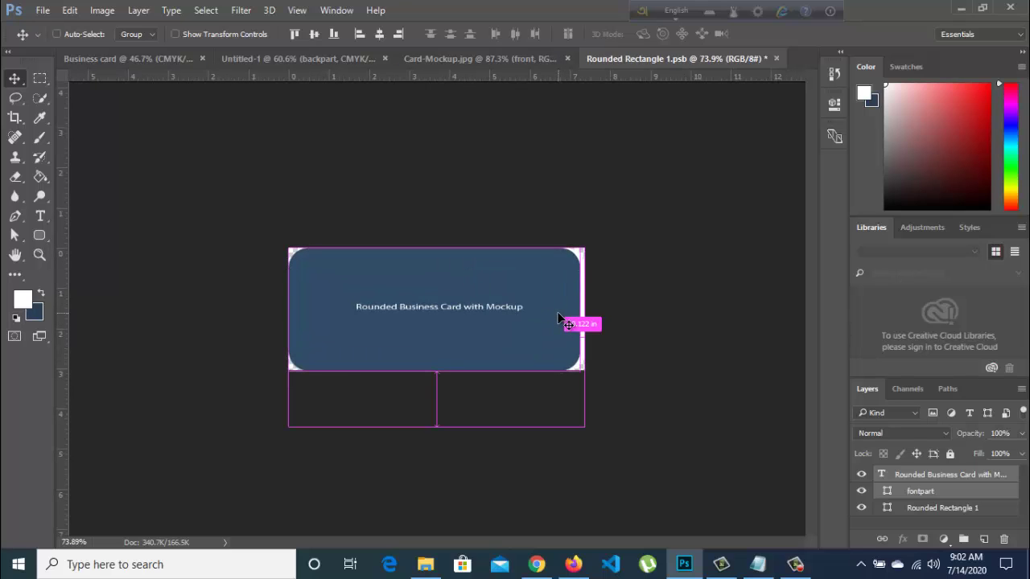
# - Align the navy card's right edge with the white area and save the smart object
pyautogui.hotkey('ctrl', 't')
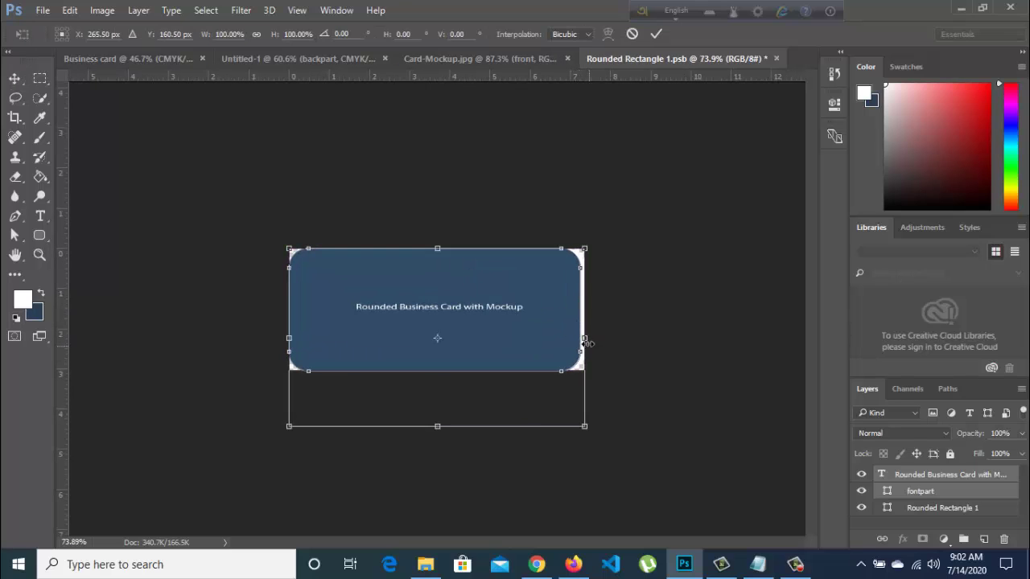
pyautogui.moveTo(586, 340); pyautogui.dragTo(591, 339)
pyautogui.moveTo(592, 338); pyautogui.dragTo(591, 339)
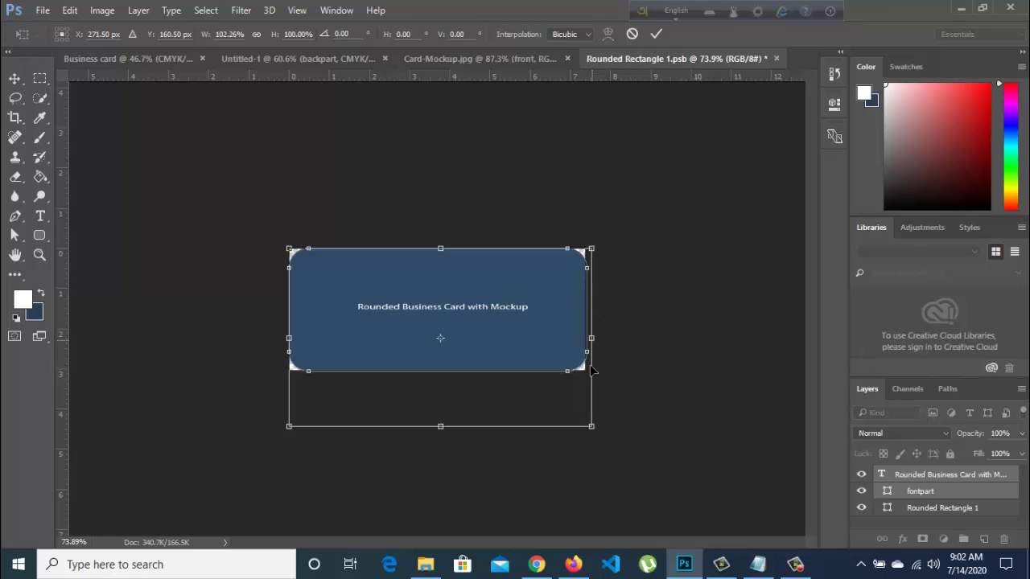
pyautogui.click(656, 34)
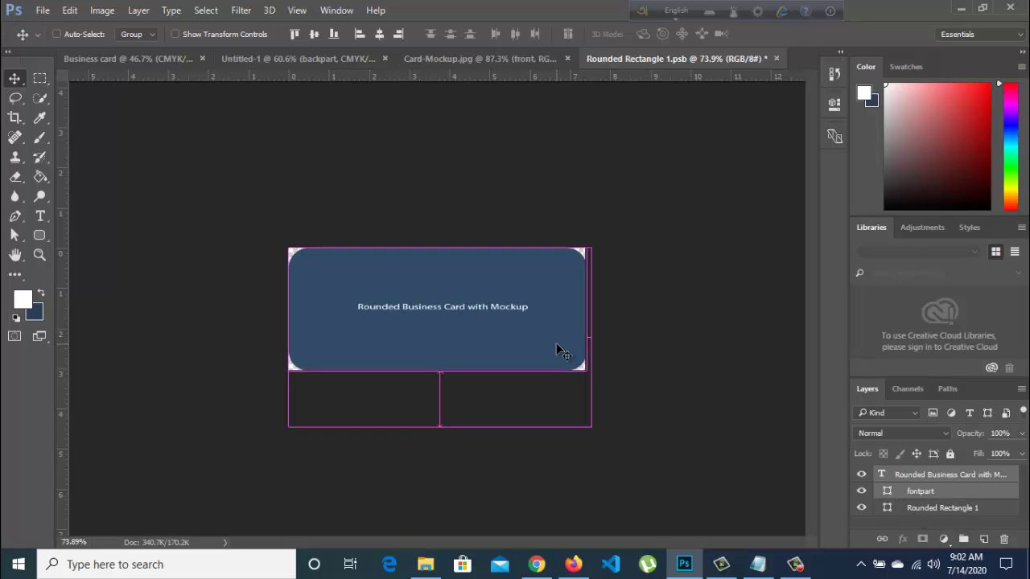
pyautogui.hotkey('ctrl', 's')
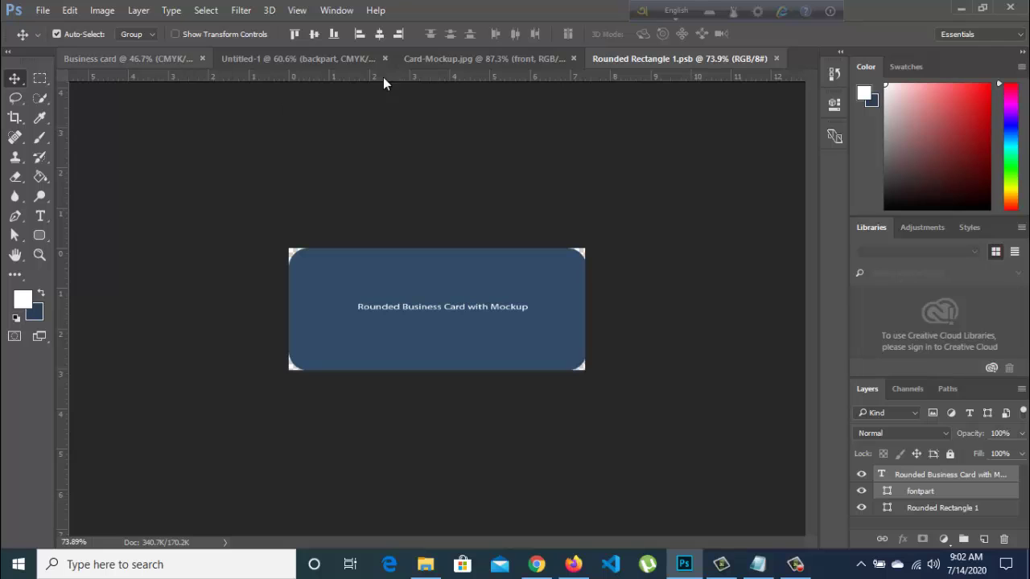
# - Clear the layer selection in the pink LOGO design, then select the mockup's blank white back card
pyautogui.click(434, 64)
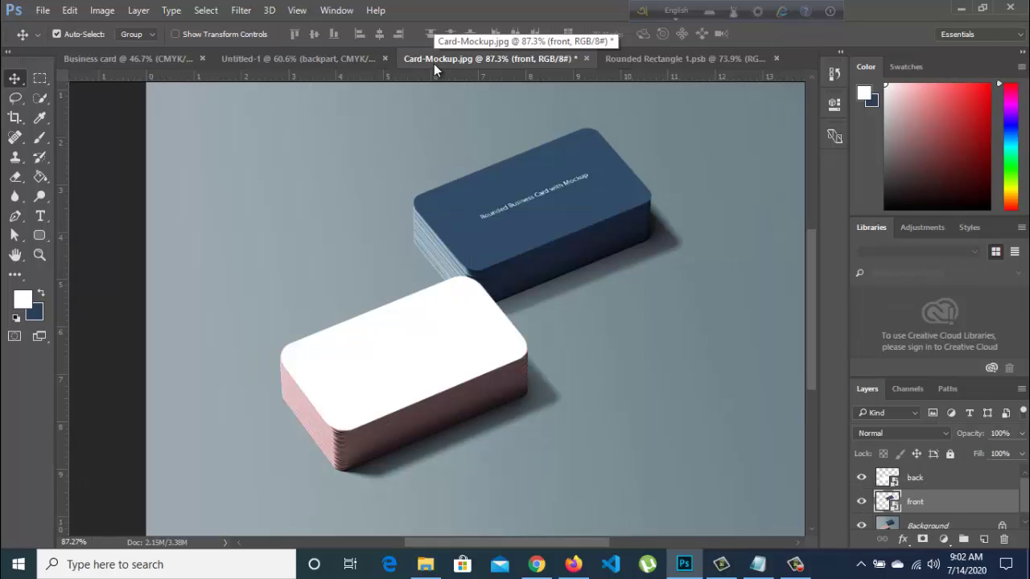
pyautogui.click(263, 58)
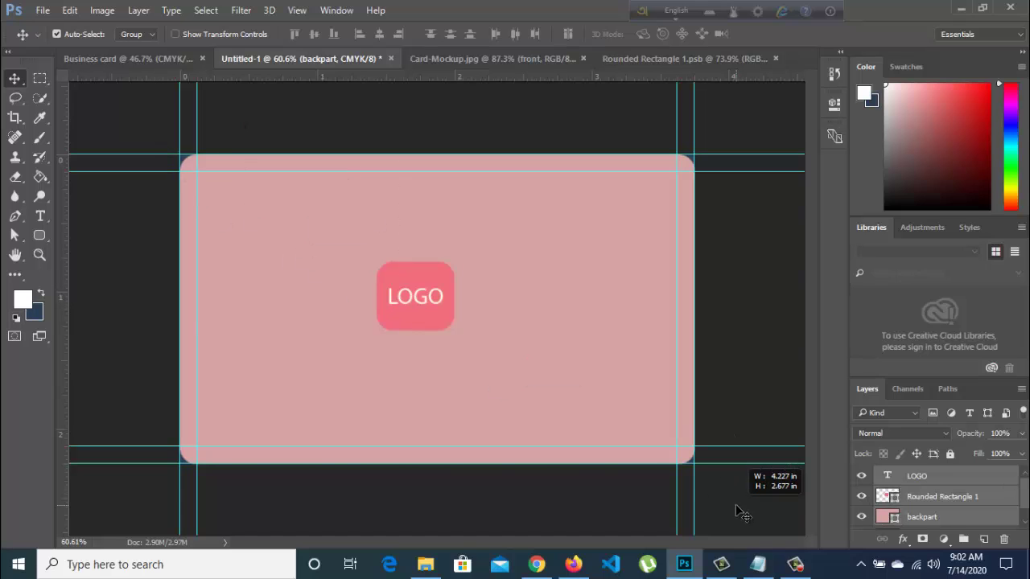
pyautogui.moveTo(298, 256); pyautogui.dragTo(736, 507)
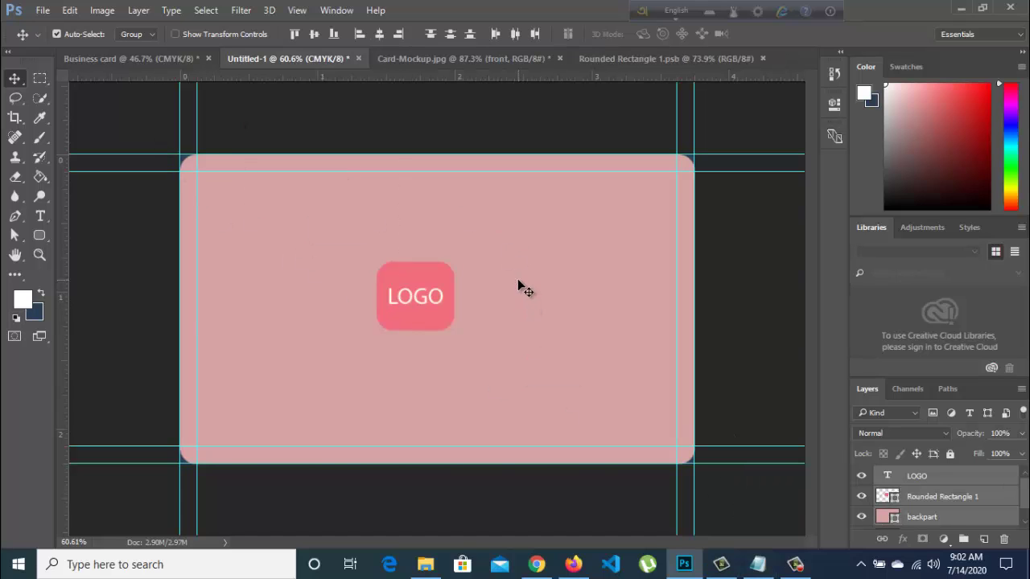
pyautogui.click(493, 56)
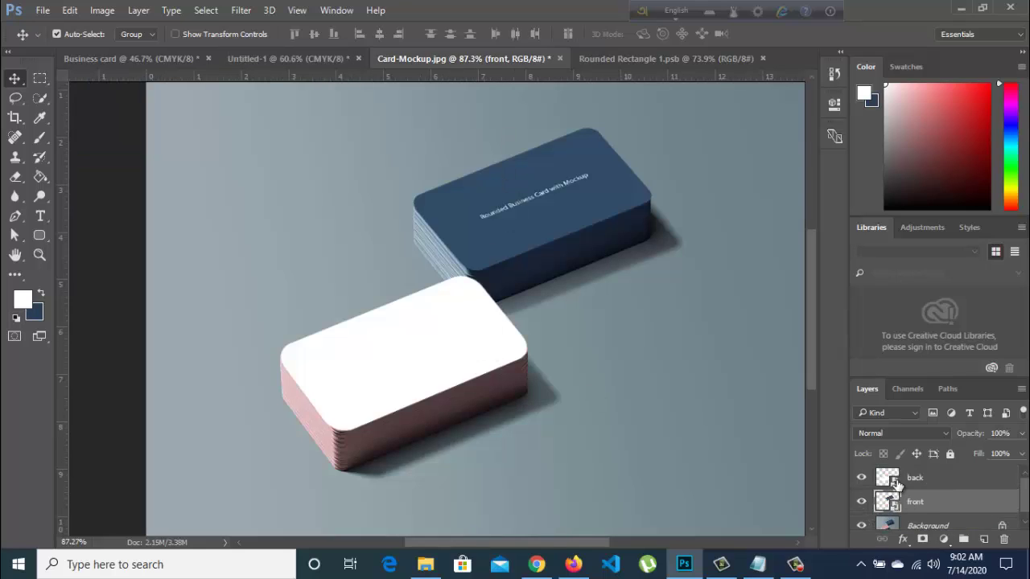
pyautogui.click(406, 322)
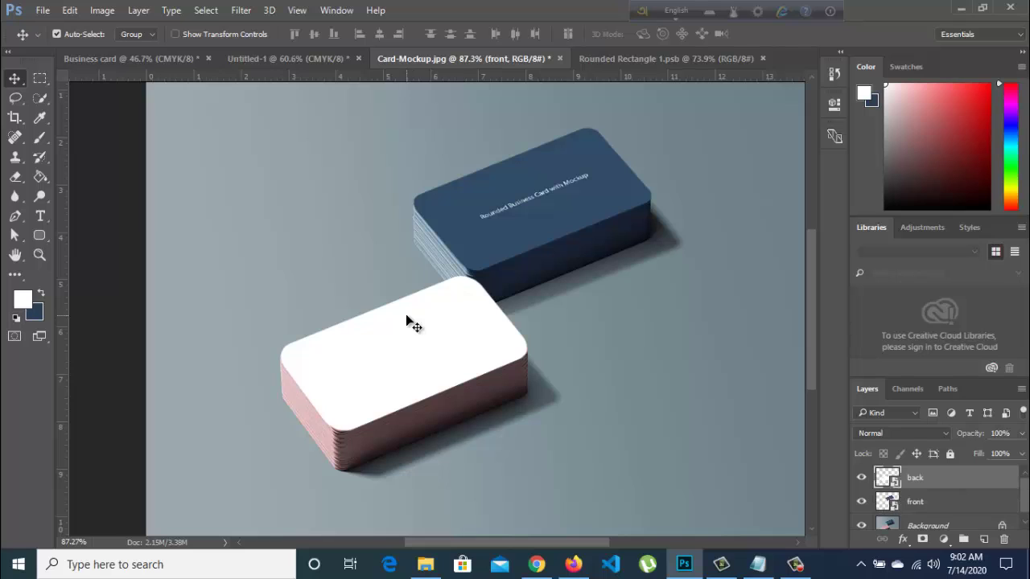
# - Open the back card smart object and drag all pink LOGO card layers into it
pyautogui.doubleClick(887, 478)
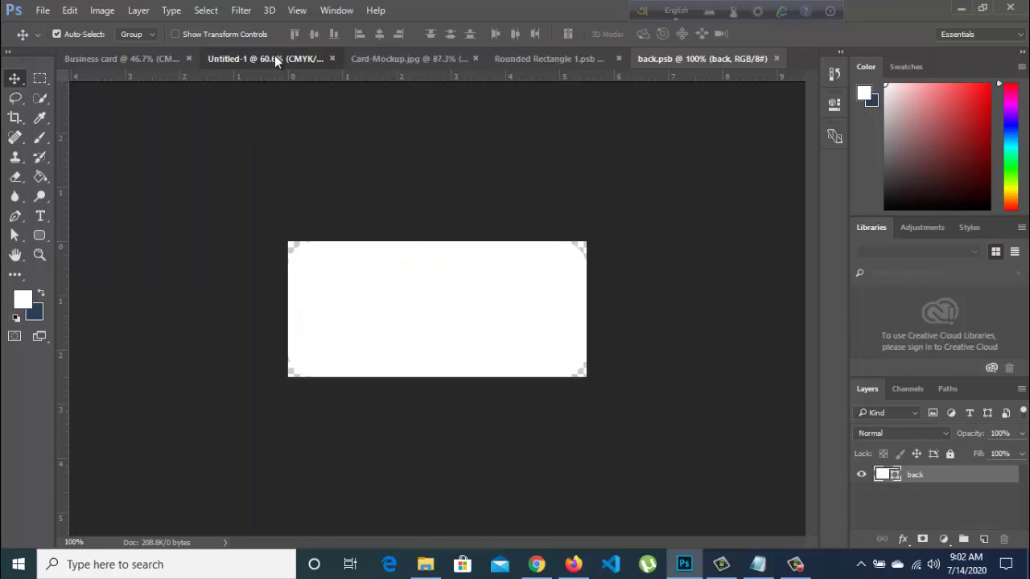
pyautogui.click(275, 58)
pyautogui.moveTo(166, 141); pyautogui.dragTo(724, 495)
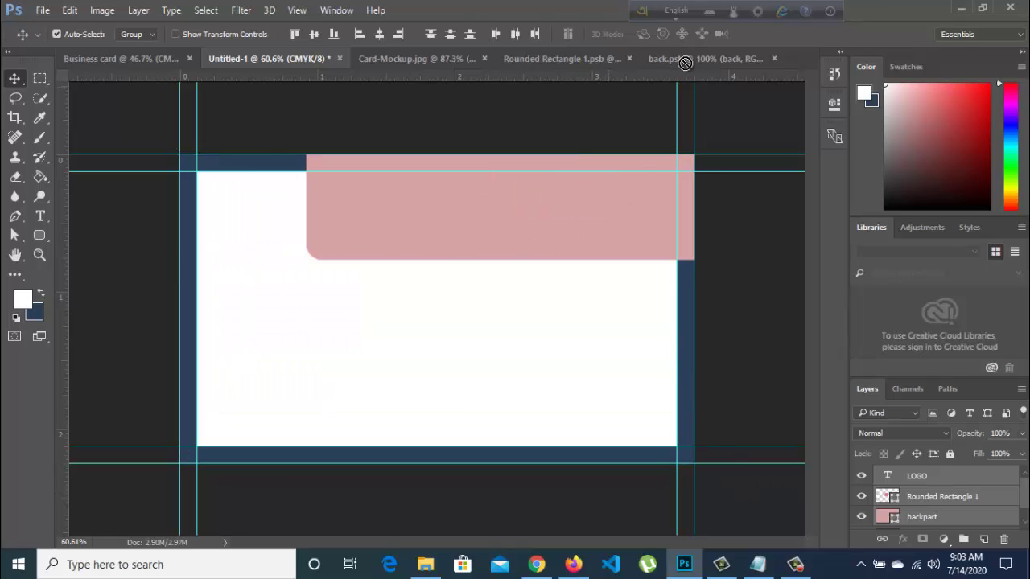
pyautogui.moveTo(685, 63); pyautogui.dragTo(426, 286)
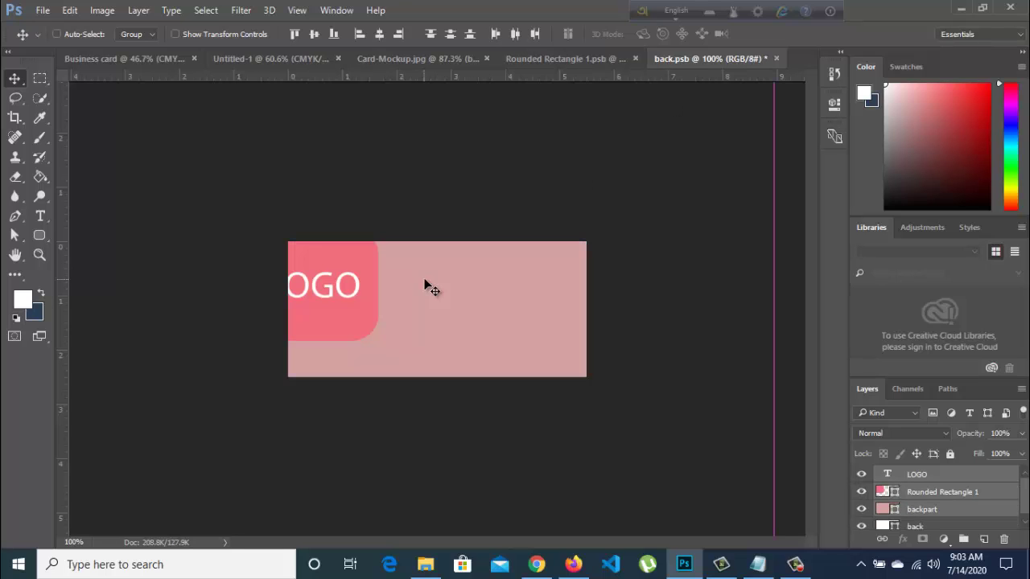
# - Resize the pink LOGO design to fill back.psb's card and save it
pyautogui.hotkey('ctrl', 't')
pyautogui.scroll(-3, 436, 312)
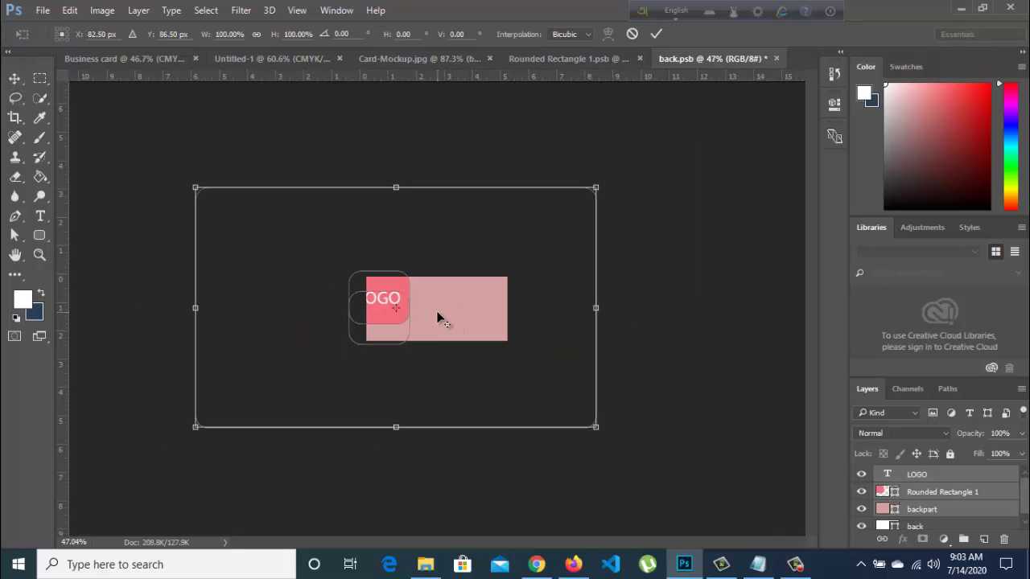
pyautogui.moveTo(195, 188); pyautogui.dragTo(333, 272)
pyautogui.moveTo(438, 313); pyautogui.dragTo(470, 315)
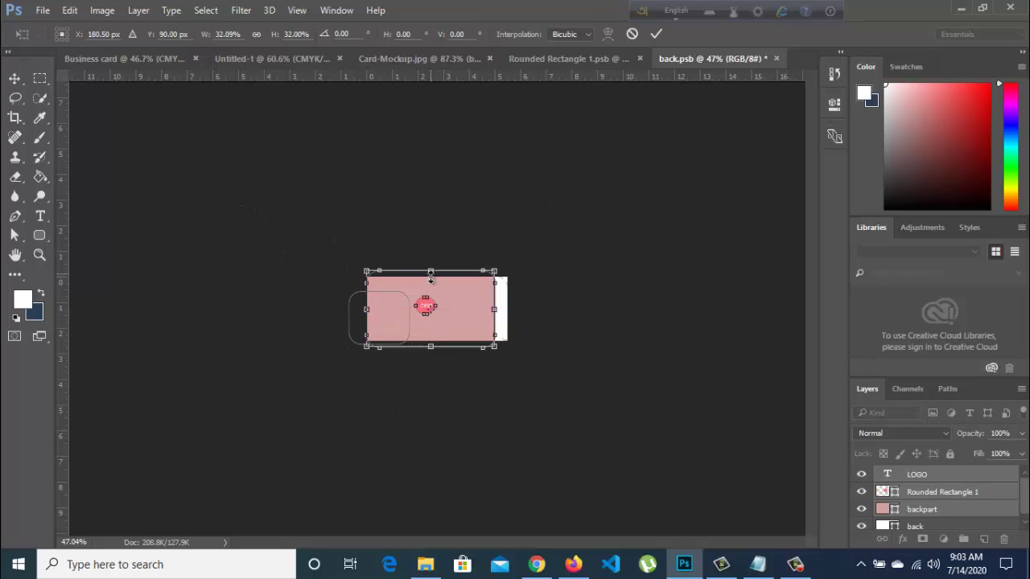
pyautogui.moveTo(430, 278); pyautogui.dragTo(431, 285)
pyautogui.scroll(5, 442, 313)
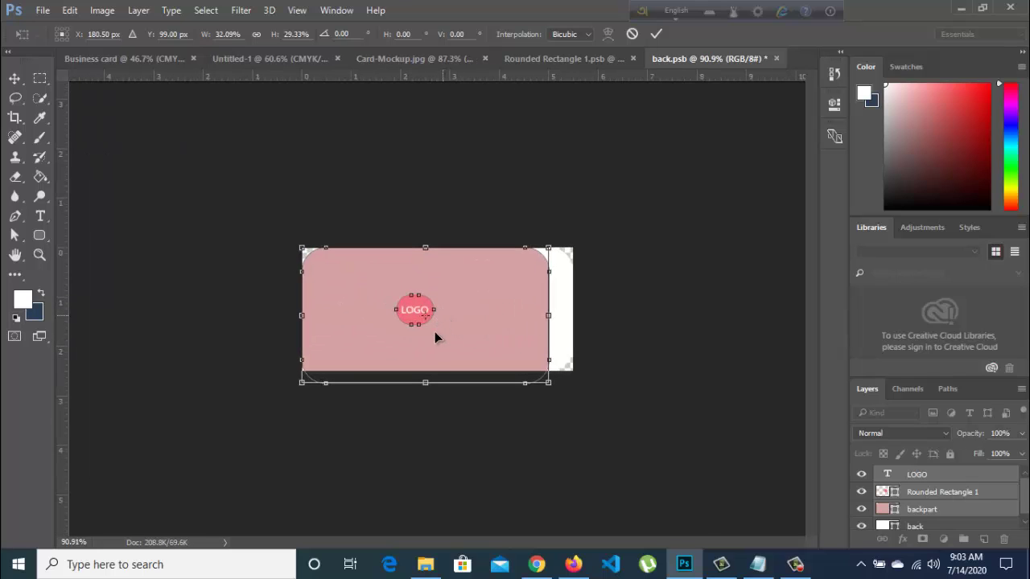
pyautogui.moveTo(427, 375); pyautogui.dragTo(427, 363)
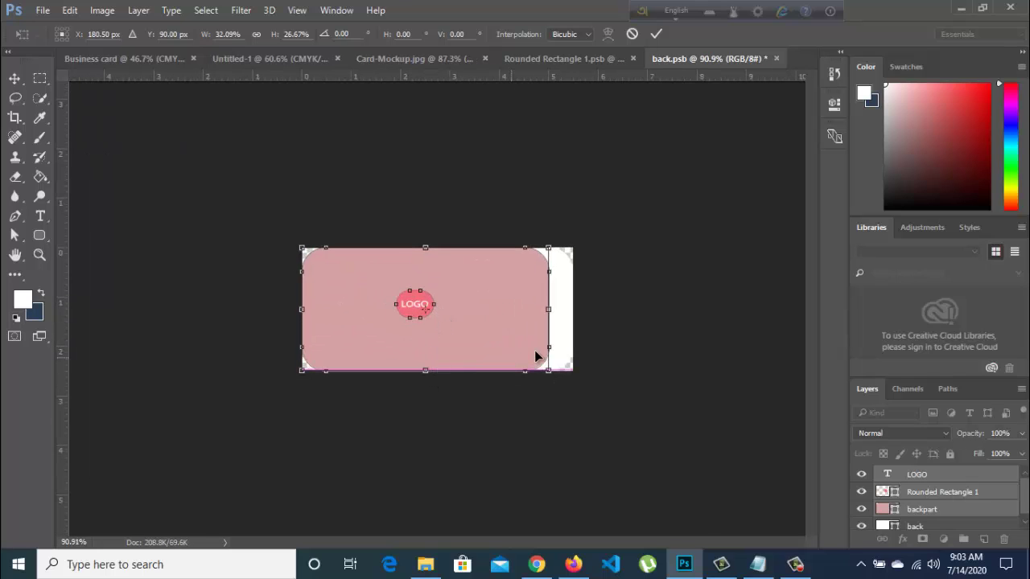
pyautogui.moveTo(552, 310); pyautogui.dragTo(573, 310)
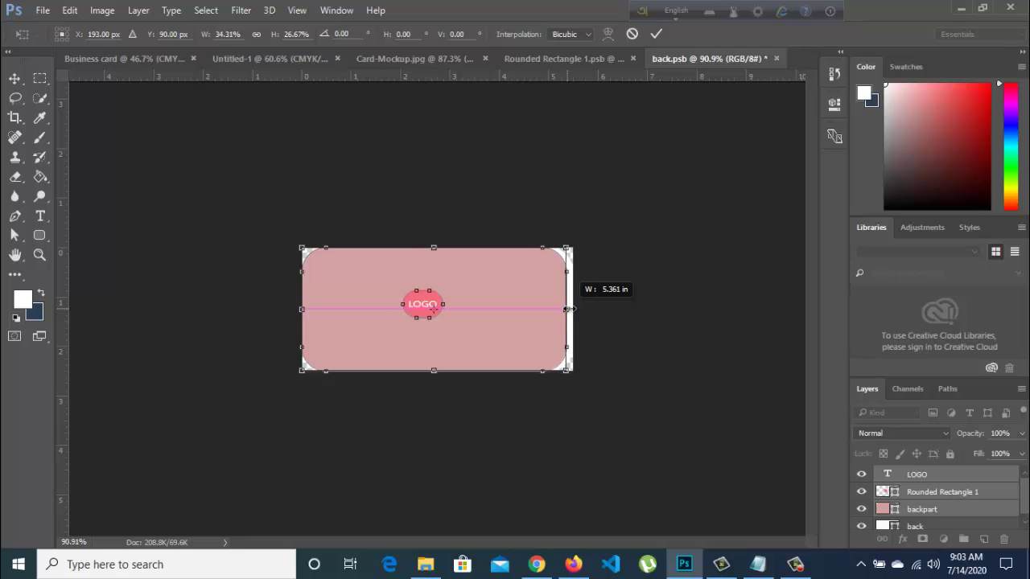
pyautogui.press('Return')
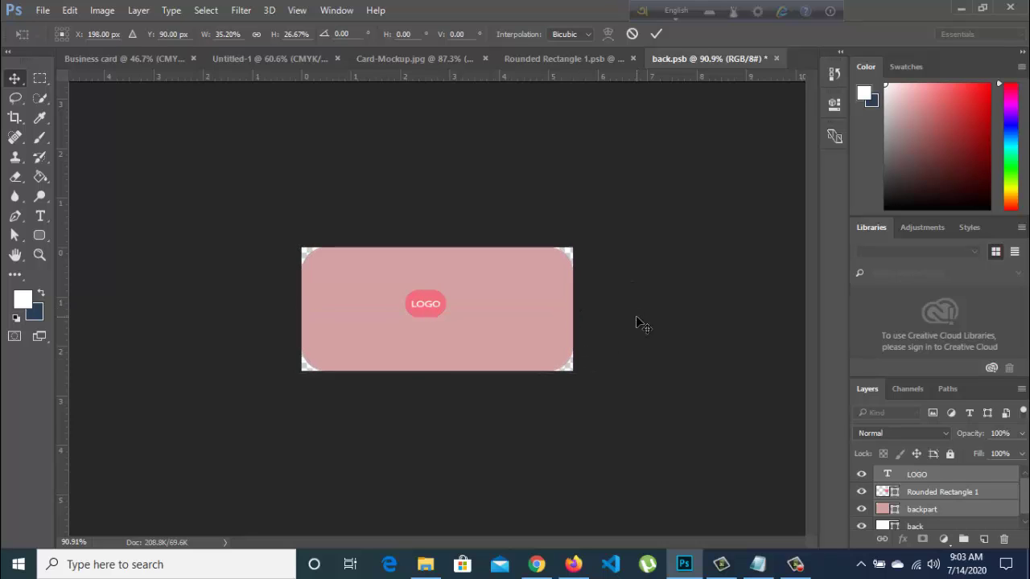
pyautogui.hotkey('ctrl', 's')
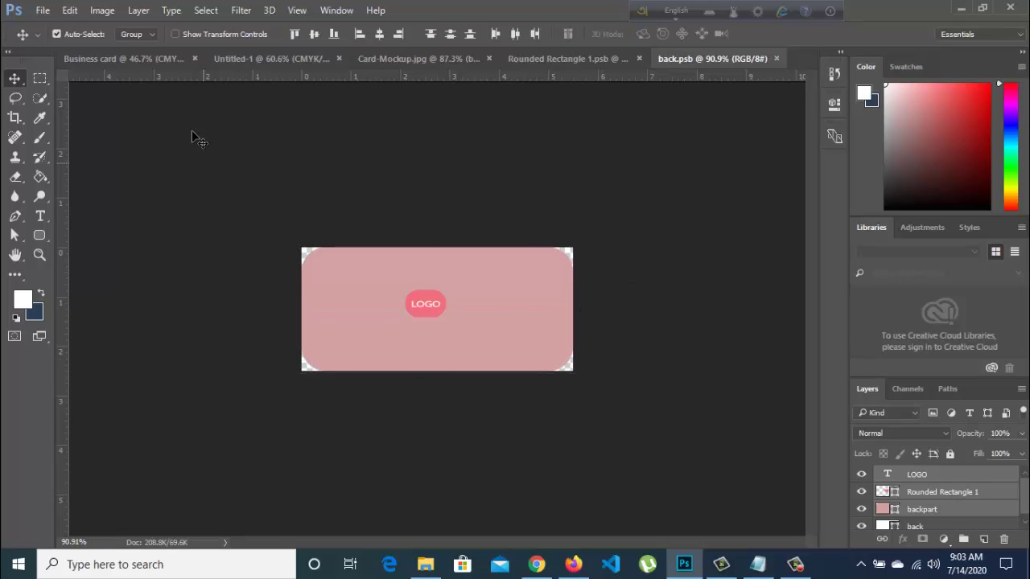
pyautogui.click(57, 34)
# - Fit the mockup in the window and start Save As with JPEG as the format
pyautogui.click(386, 59)
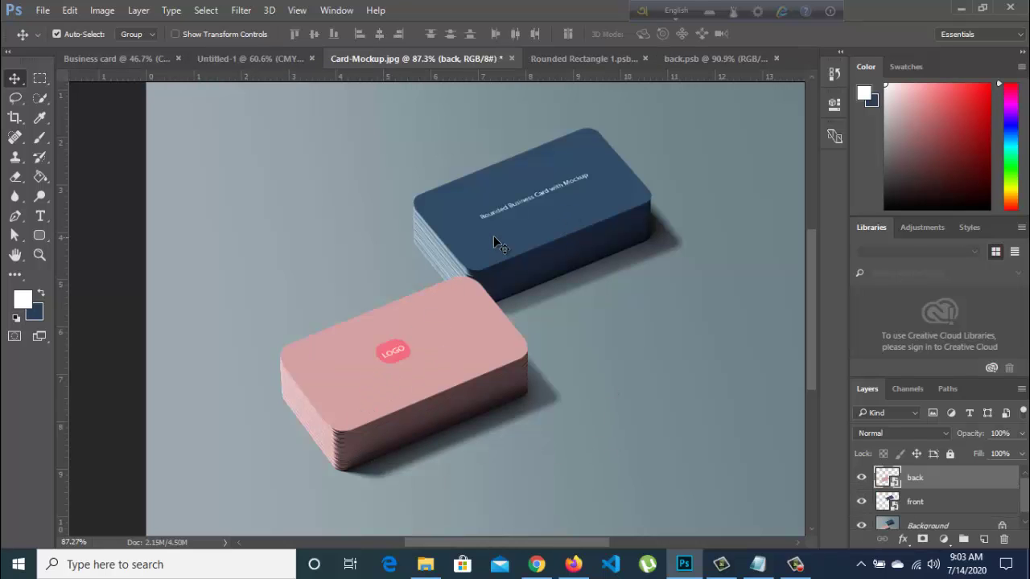
pyautogui.hotkey('ctrl', '0')
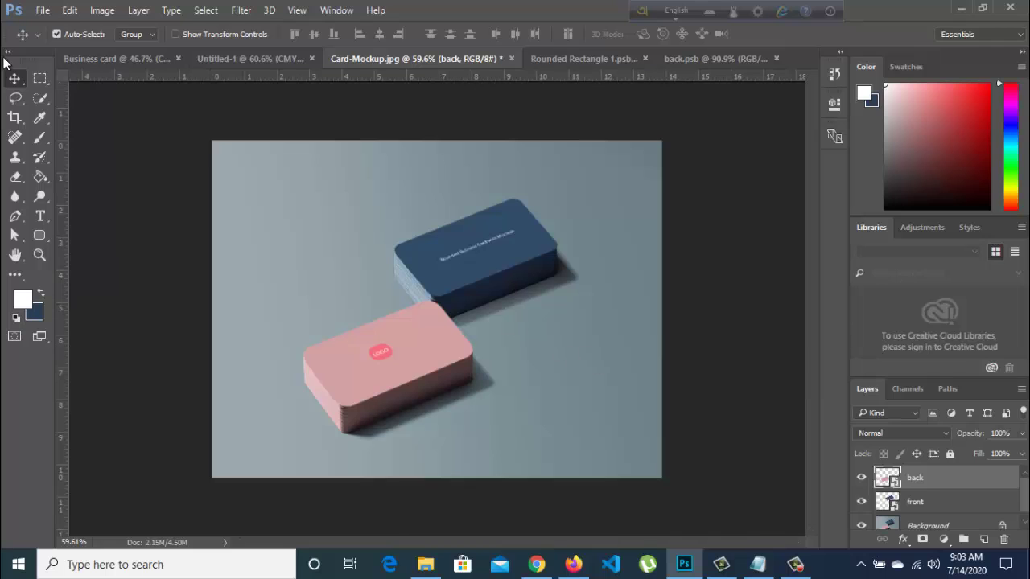
pyautogui.click(42, 10)
pyautogui.click(64, 176)
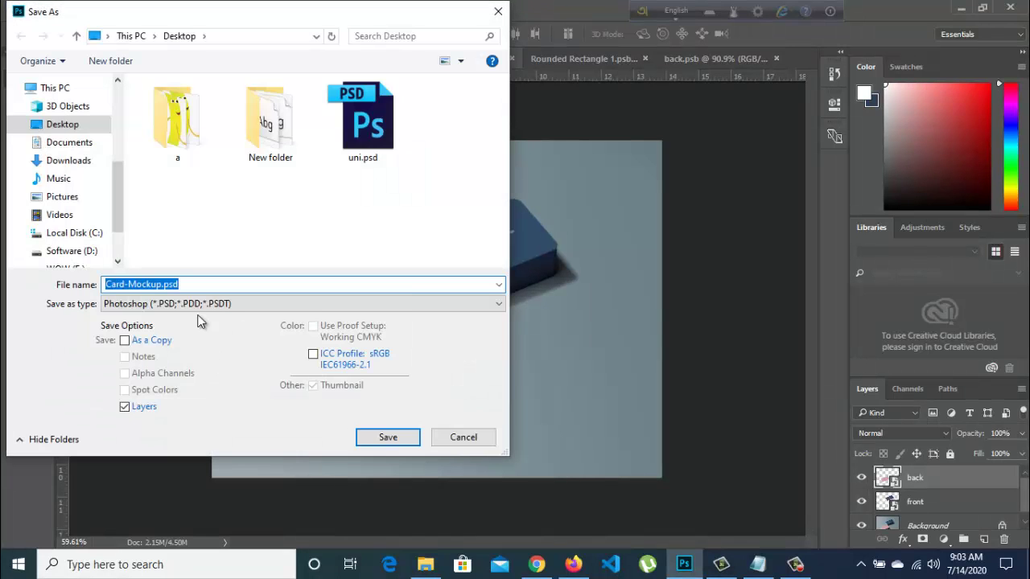
pyautogui.click(217, 303)
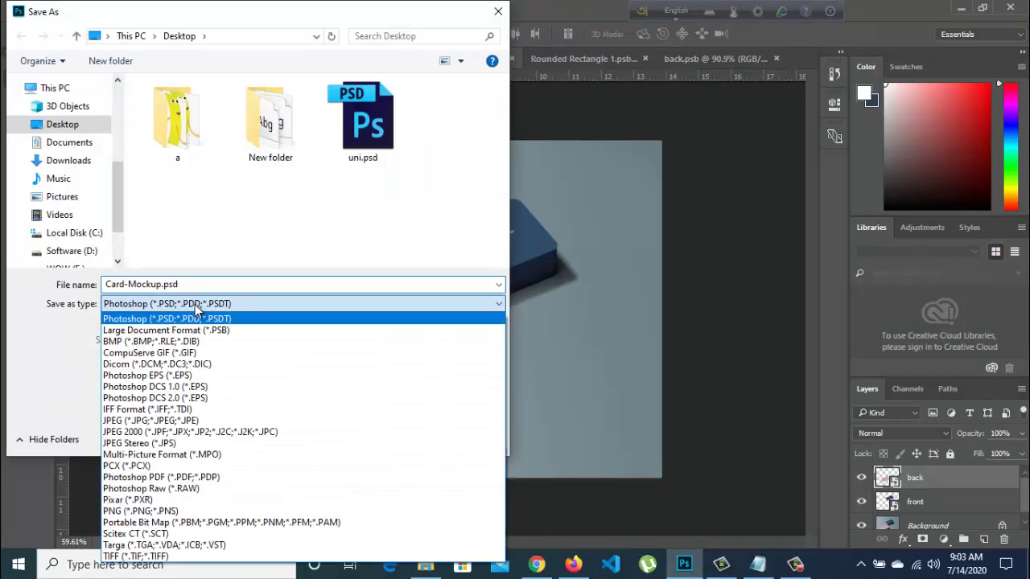
pyautogui.click(121, 444)
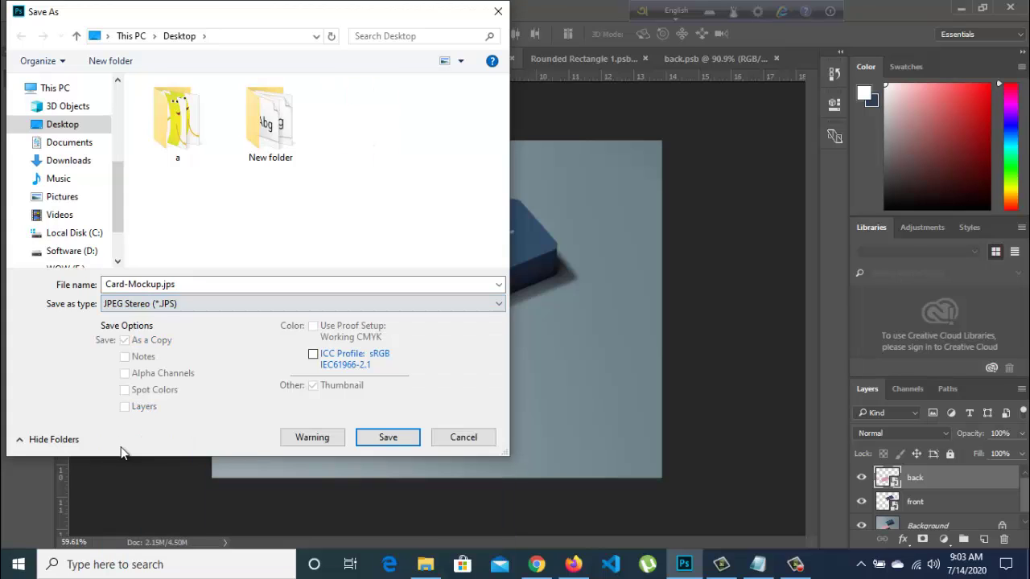
pyautogui.click(183, 303)
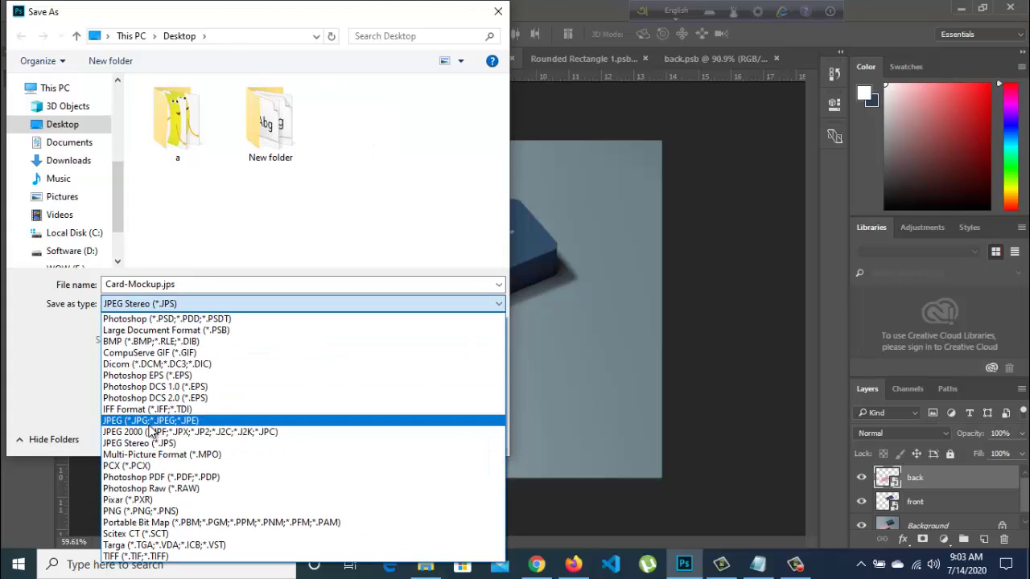
pyautogui.click(165, 421)
# - Name the file 'Business card Mockup.jpg', save it, and accept the JPEG options
pyautogui.moveTo(176, 284)
pyautogui.mouseDown()
pyautogui.moveTo(106, 285)
pyautogui.moveTo(129, 283)
pyautogui.mouseUp()
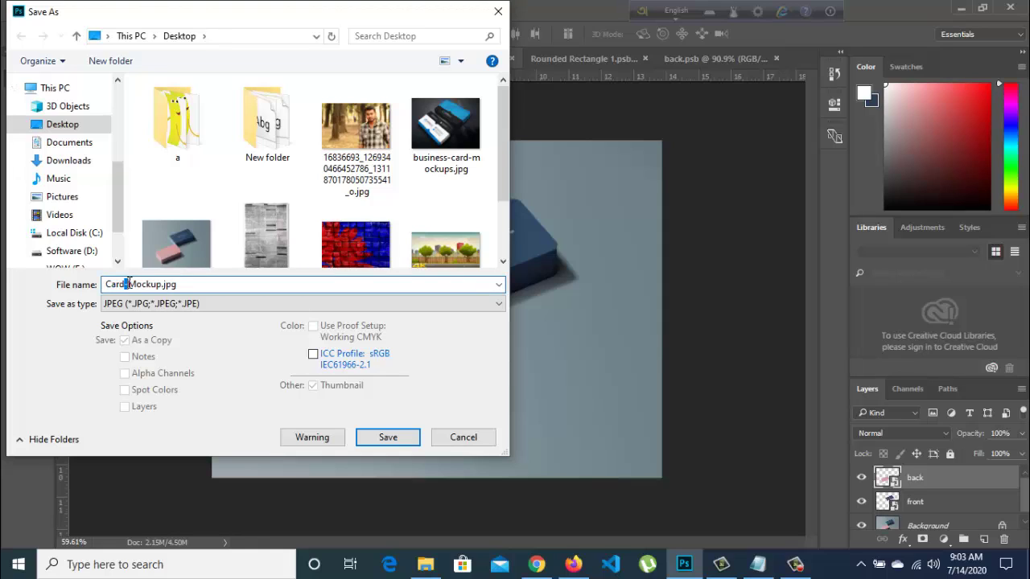
pyautogui.doubleClick(128, 284)
pyautogui.press('BackSpace')
pyautogui.write('B')
pyautogui.write('us')
pyautogui.write('iness ')
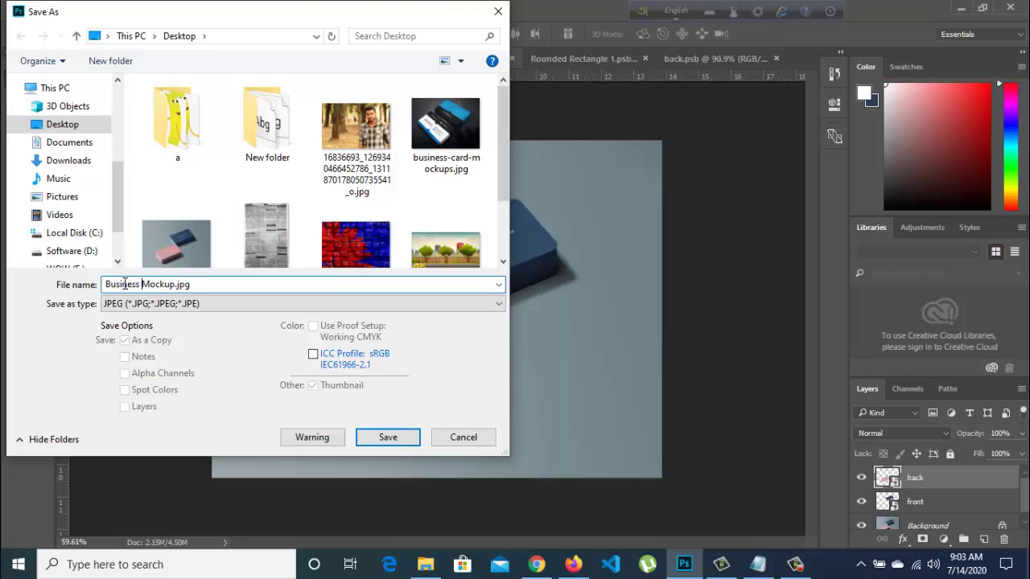
pyautogui.write('card')
pyautogui.click(388, 438)
pyautogui.click(605, 138)
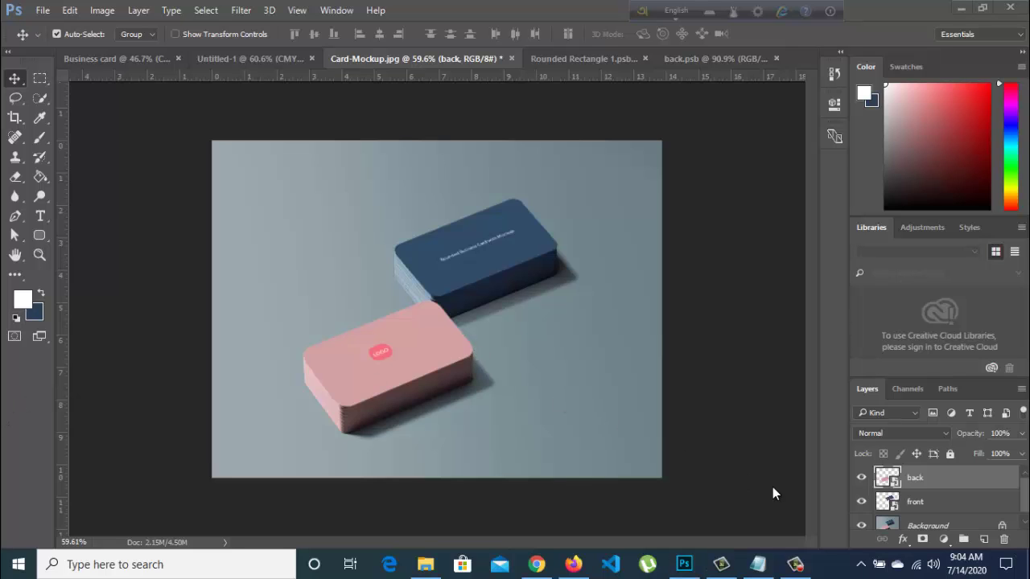
# - Minimize Photoshop and the note, then view Business card Mockup.jpg in Picasa Photo Viewer
pyautogui.click(960, 8)
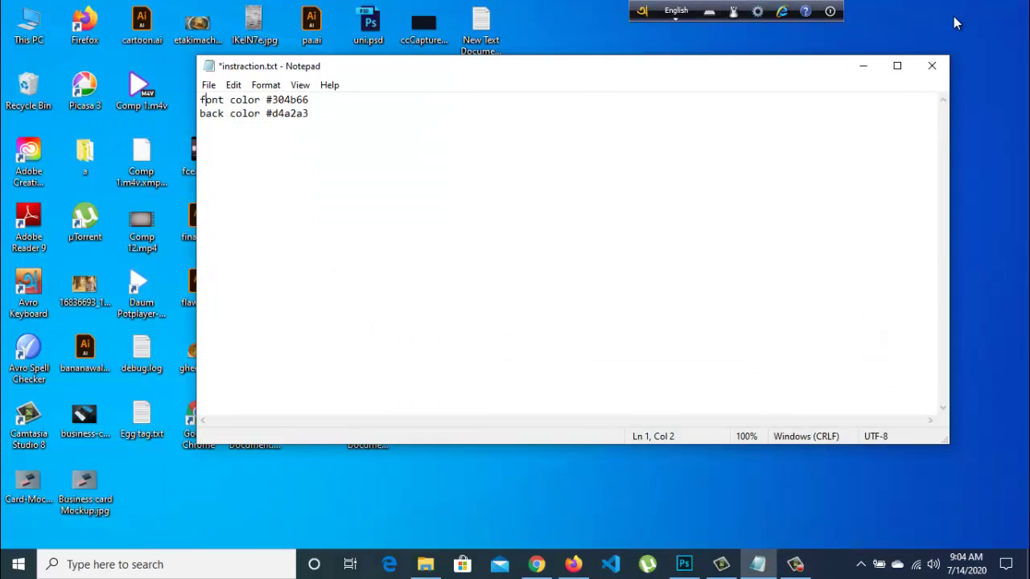
pyautogui.click(866, 68)
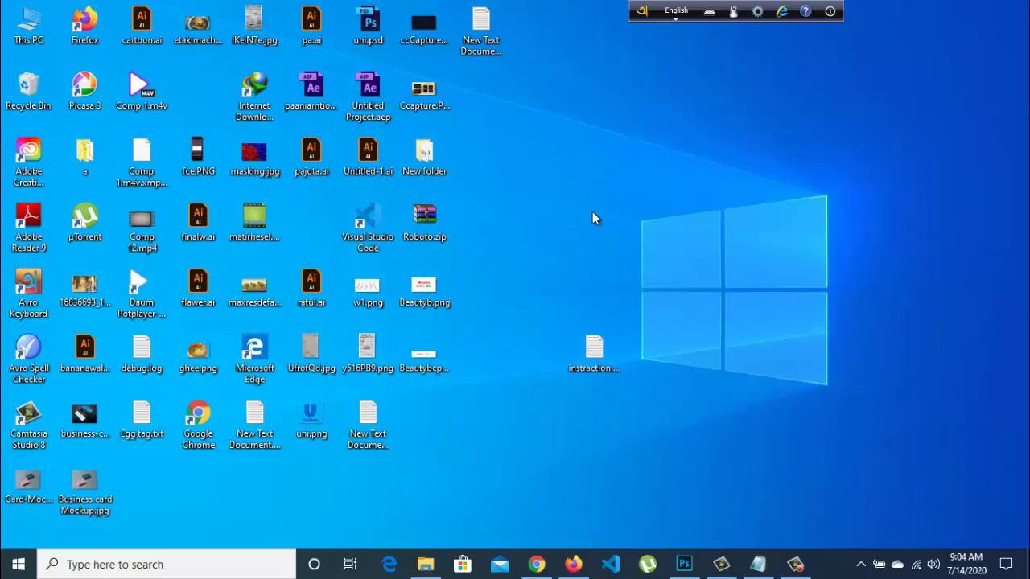
pyautogui.doubleClick(85, 482)
pyautogui.scroll(3, 434, 281)
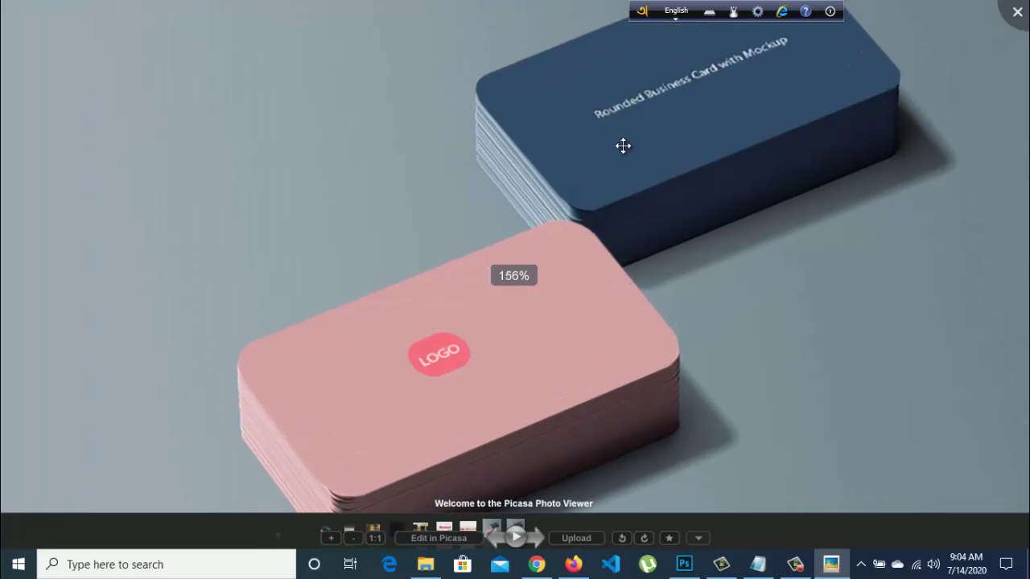
pyautogui.scroll(-2, 478, 352)
pyautogui.scroll(-2, 479, 352)
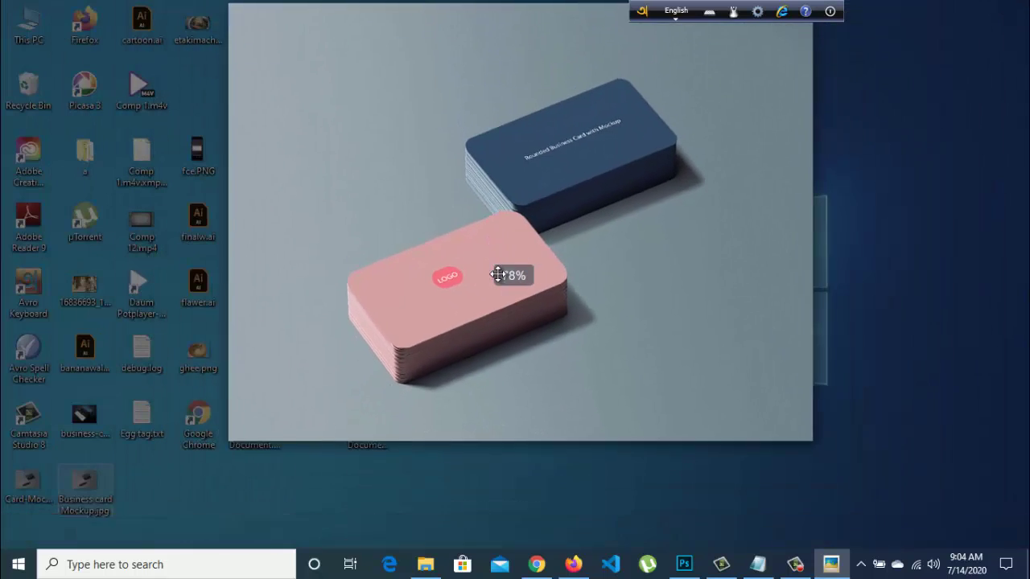